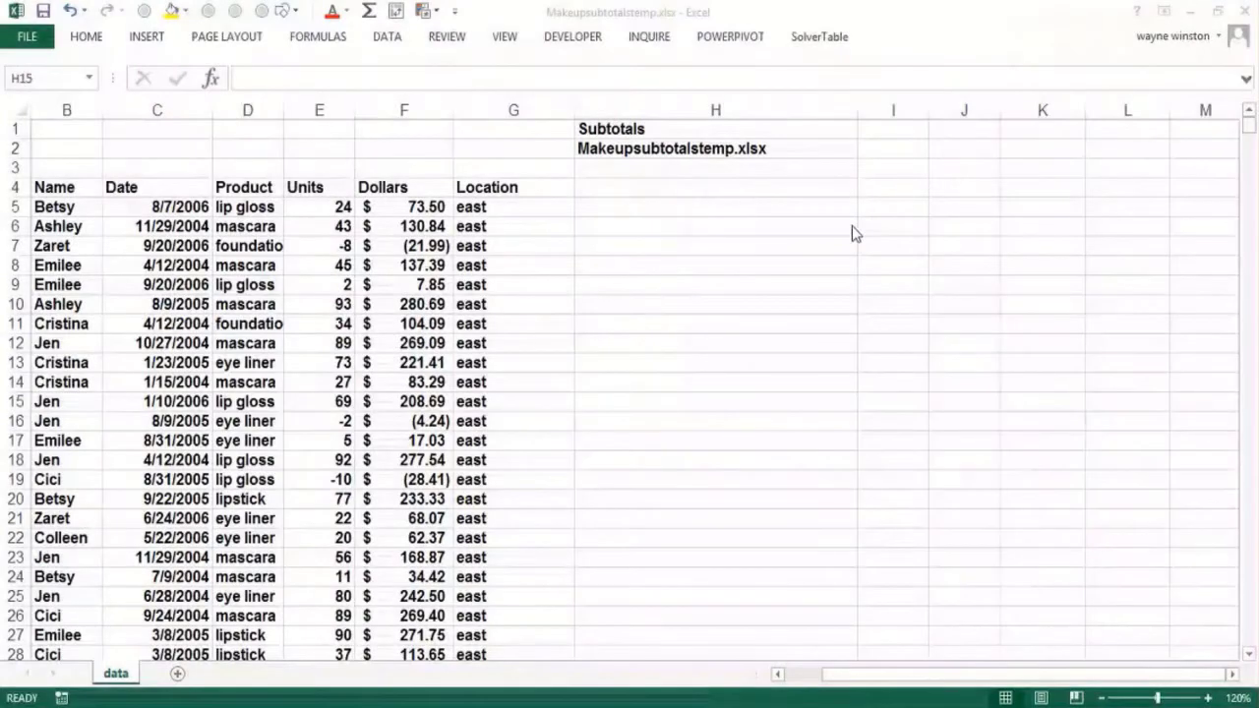
- Enter "SUMIF SUMIFS" in I1, "COUNTIF COUNTIFS" in I2 and "AVERAGEIF AVERAGEIFS" in I3
click(879, 166)
click(886, 126)
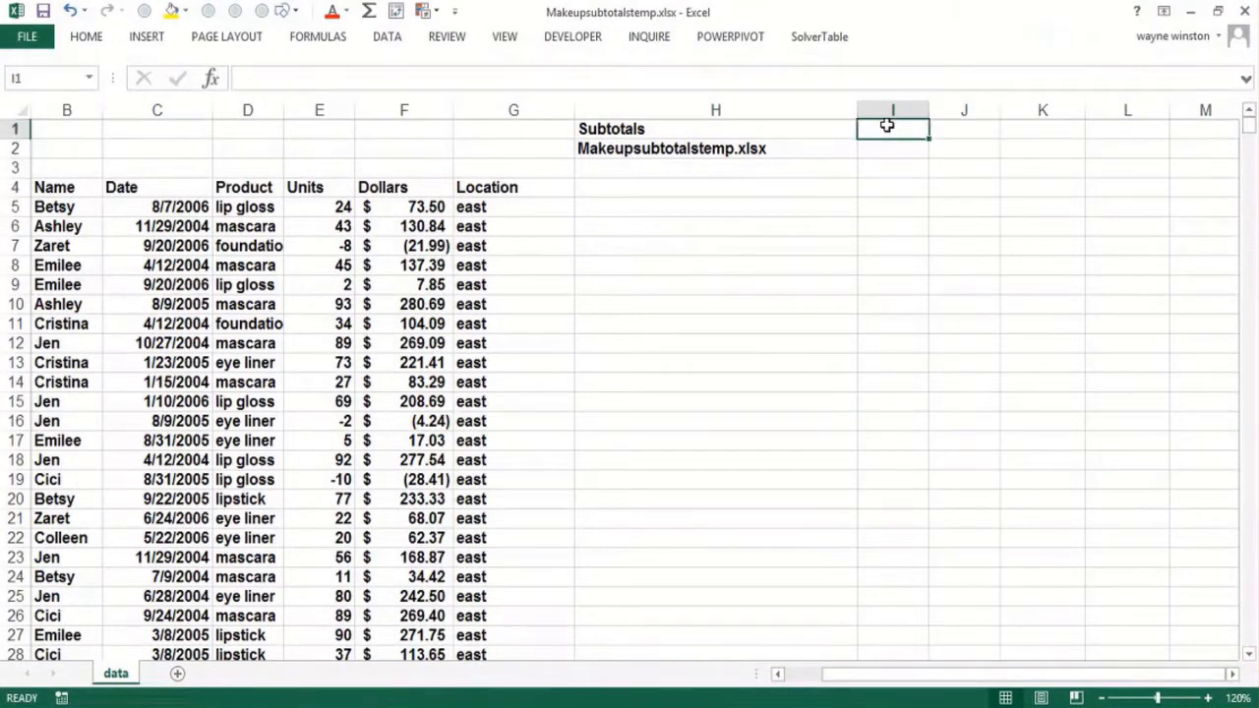
text(SUMIF)
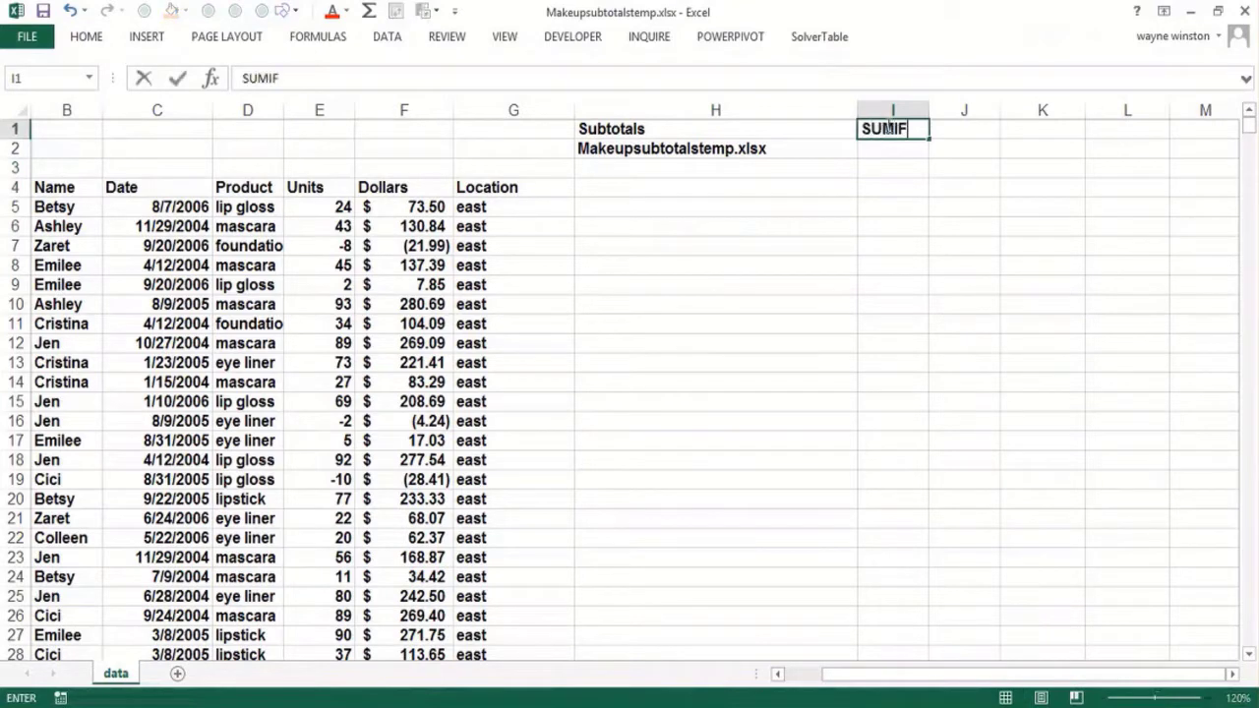
text( SUMIFS)
key(Return)
text(COUN)
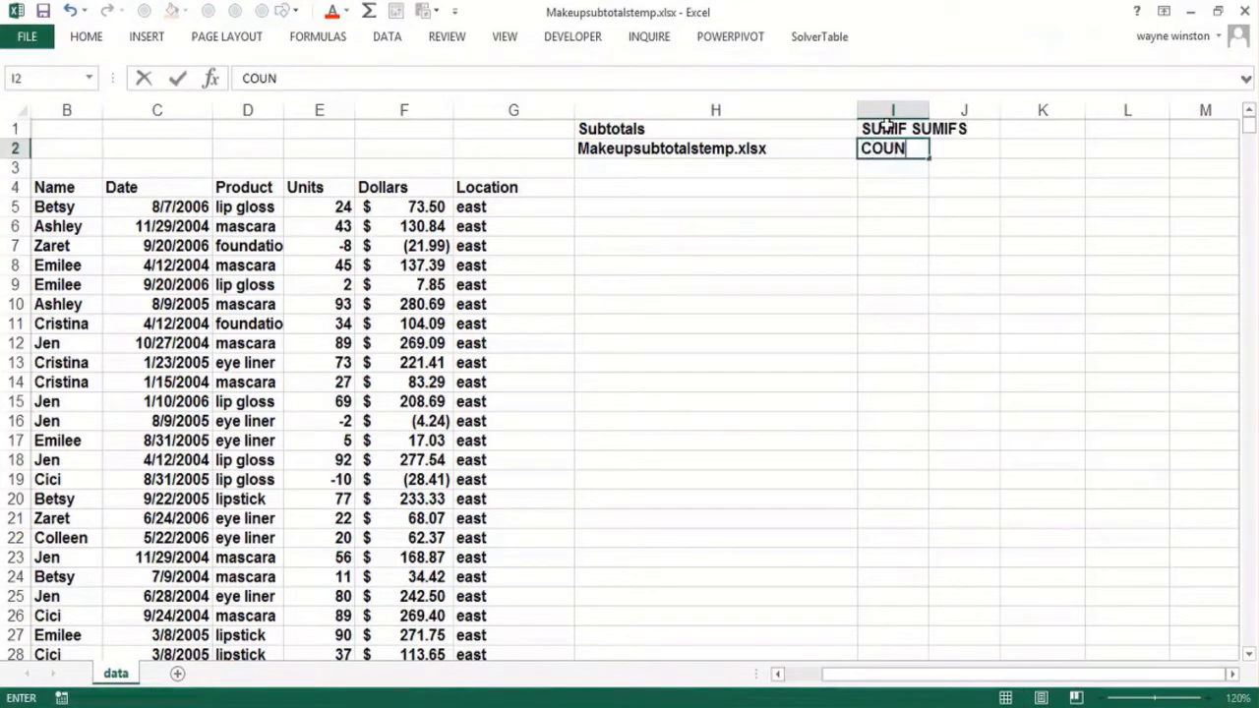
text(TIF COUNTIFS)
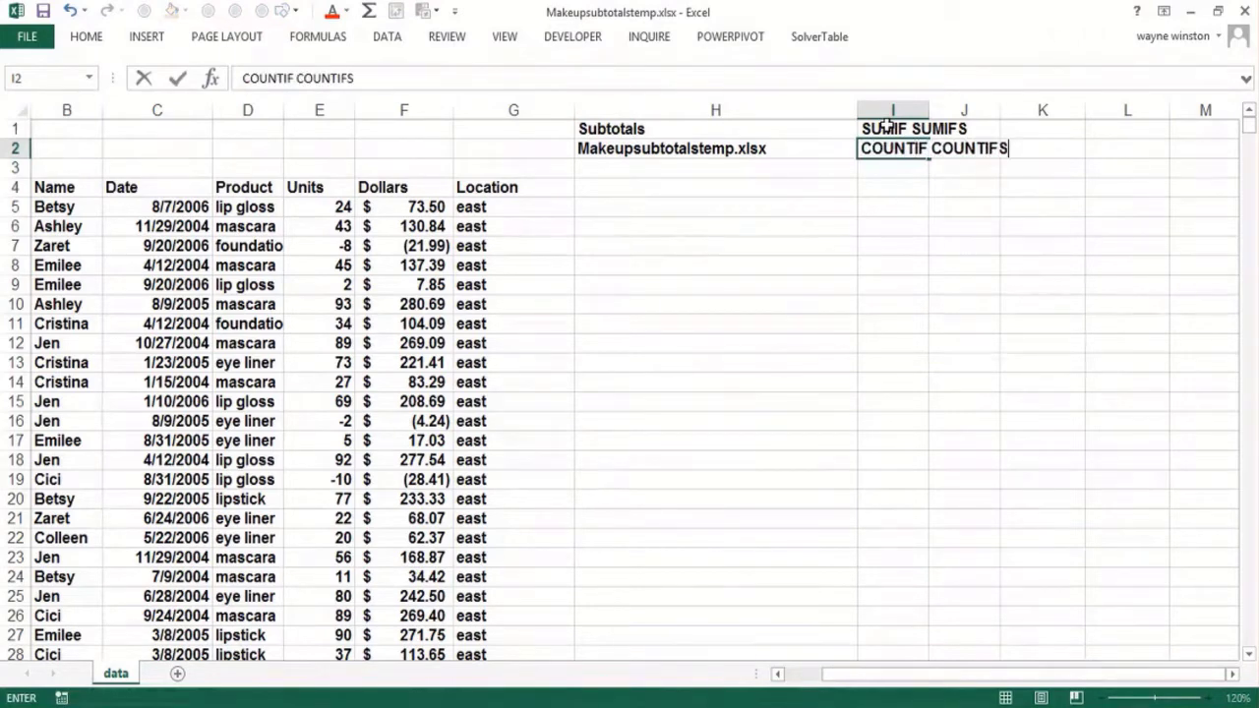
key(Return)
text(AVE)
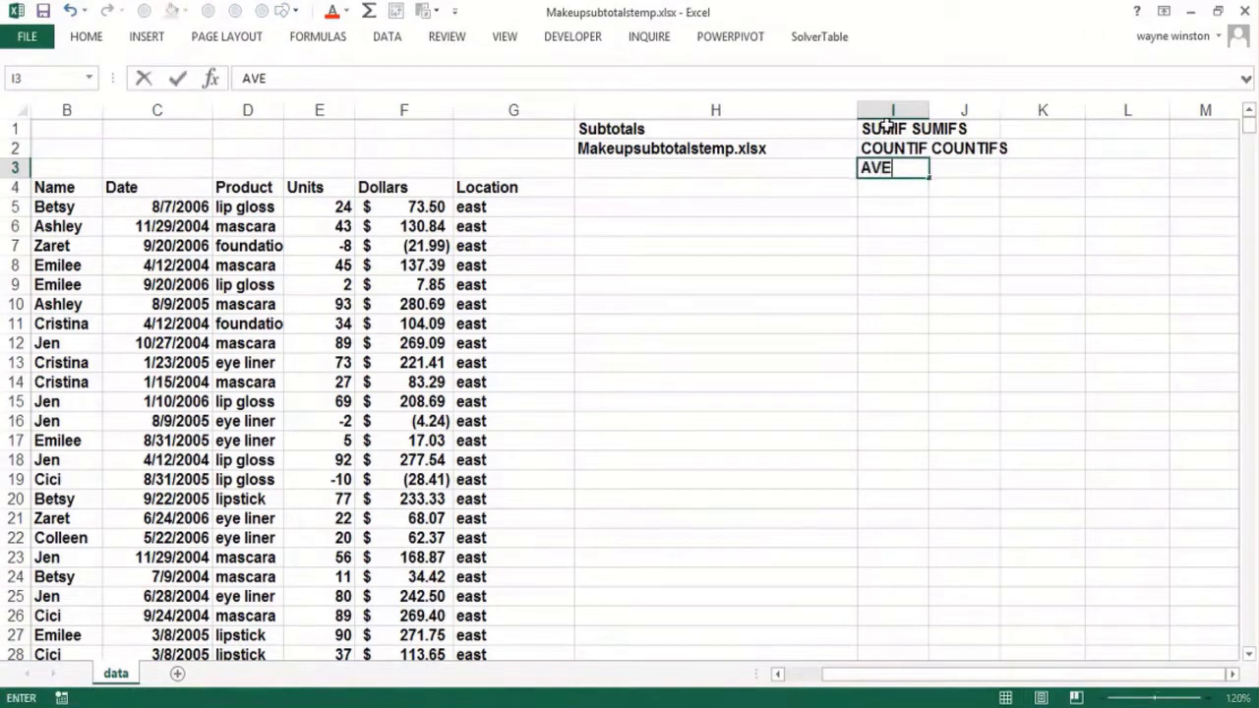
text(RAGEIF A)
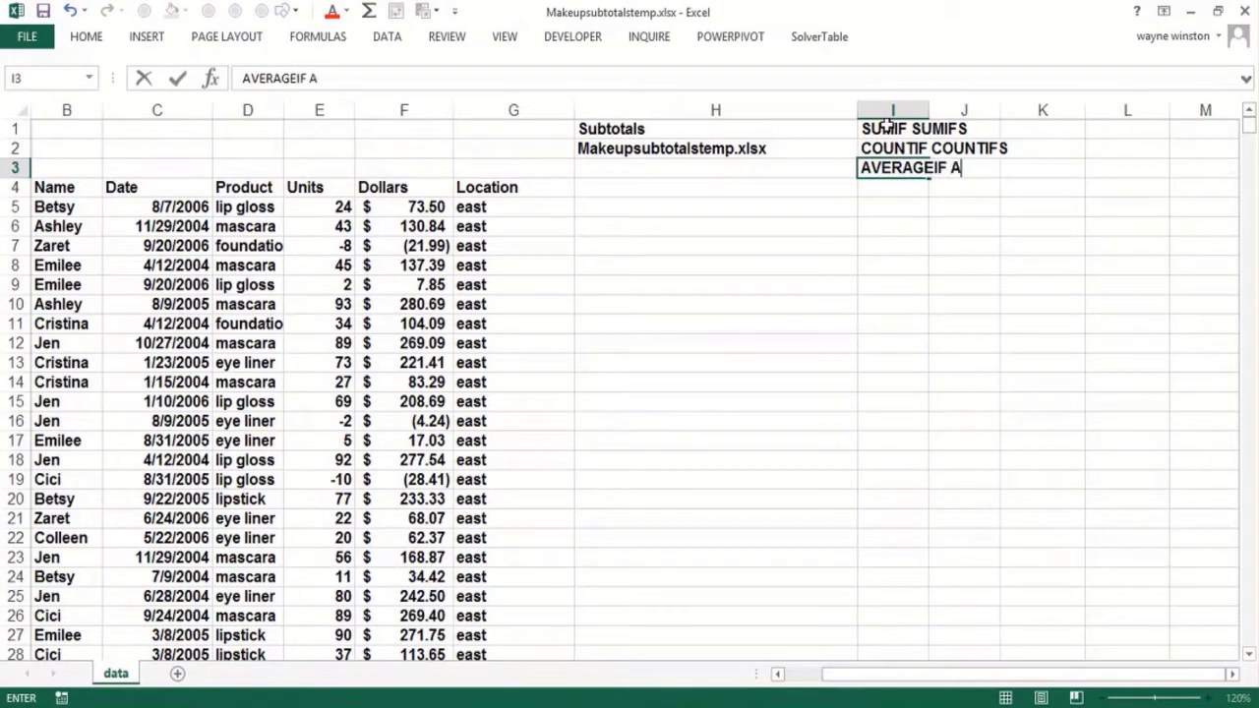
text(VERAGEIFS)
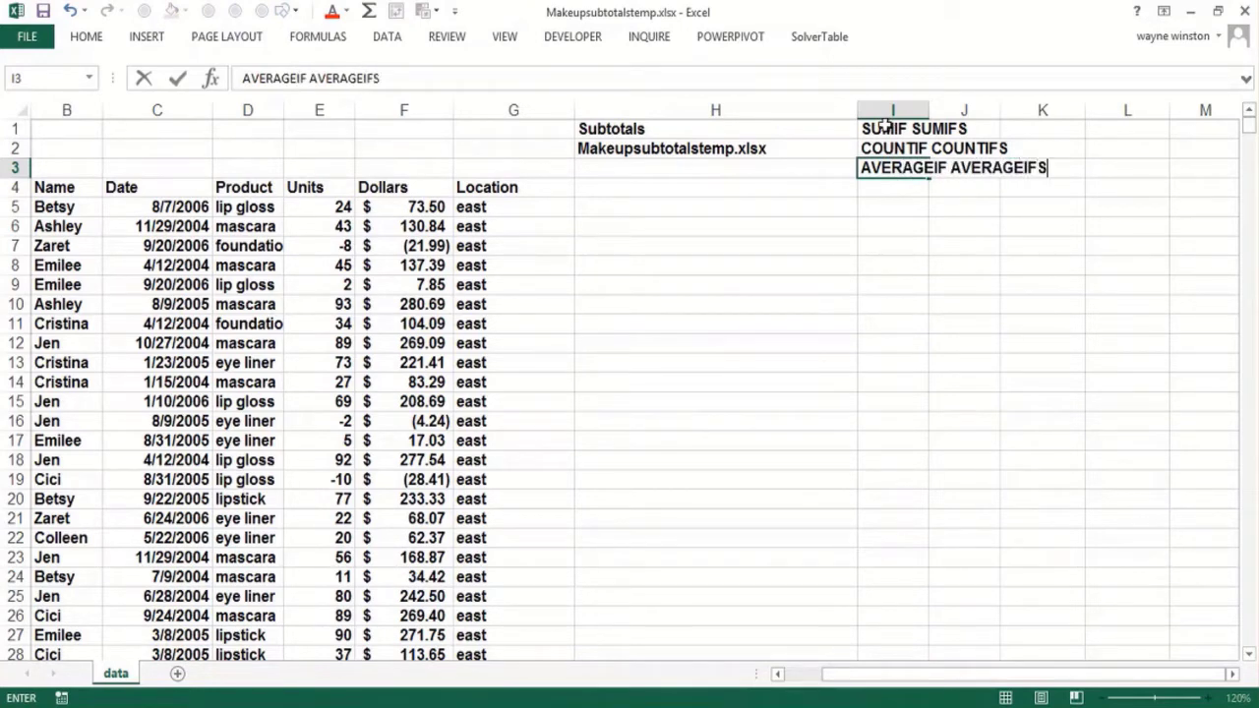
key(Return)
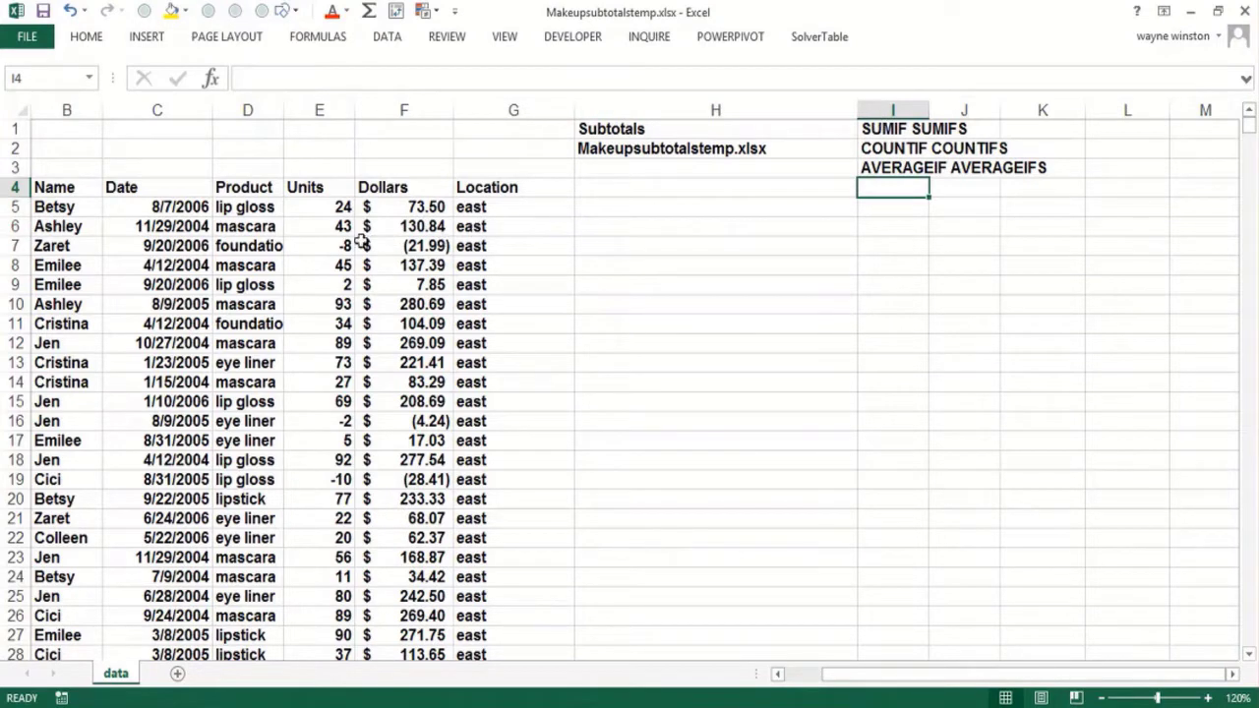
- Write the note "List of what every woman" in H3 and "sold of" in H4
click(686, 165)
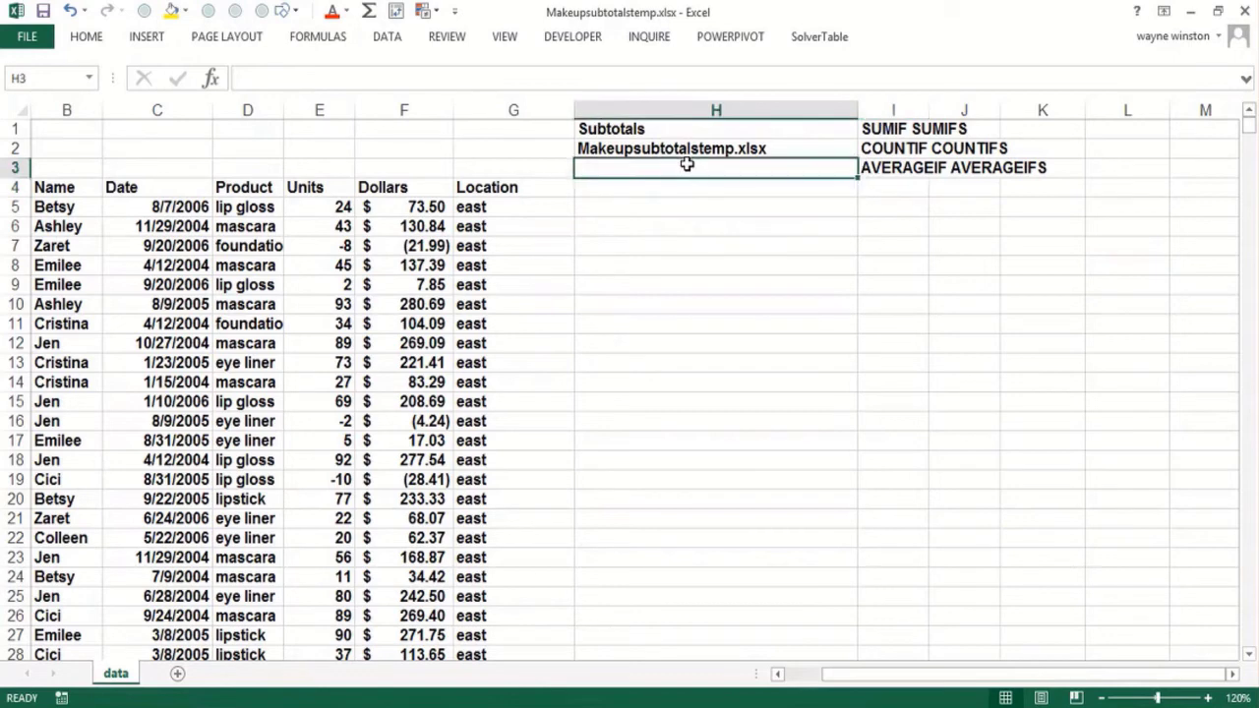
text(List of )
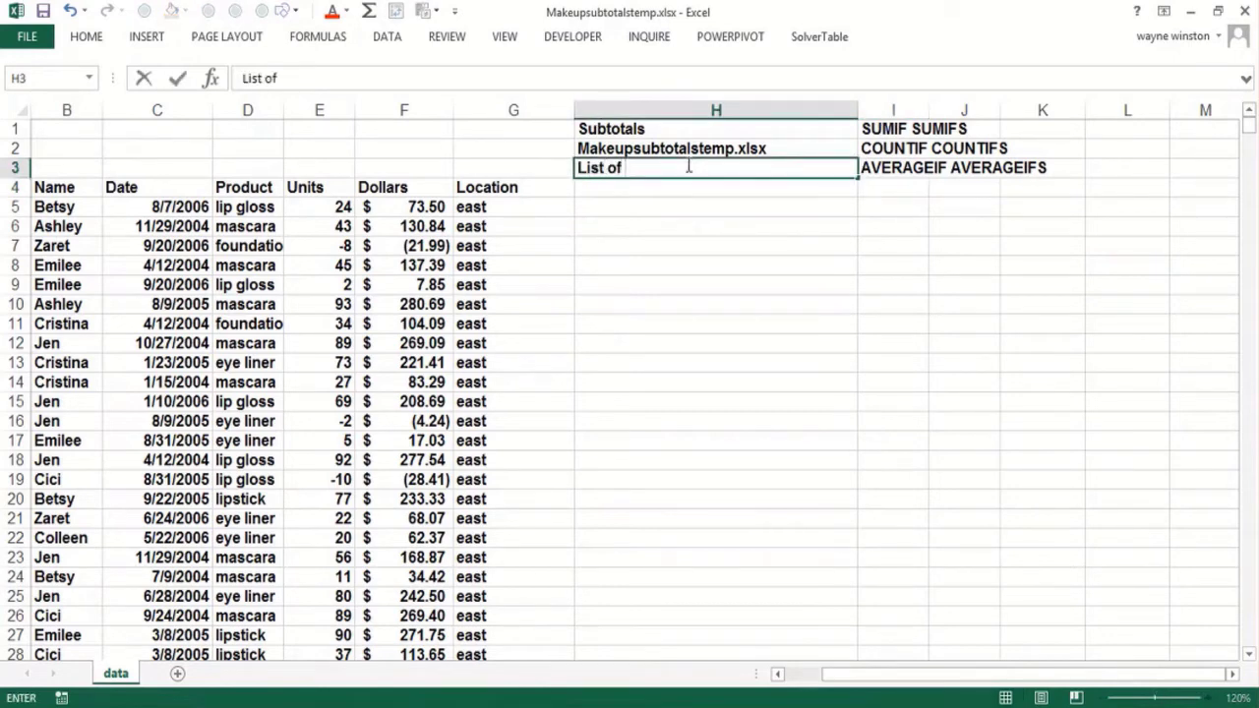
text(what every )
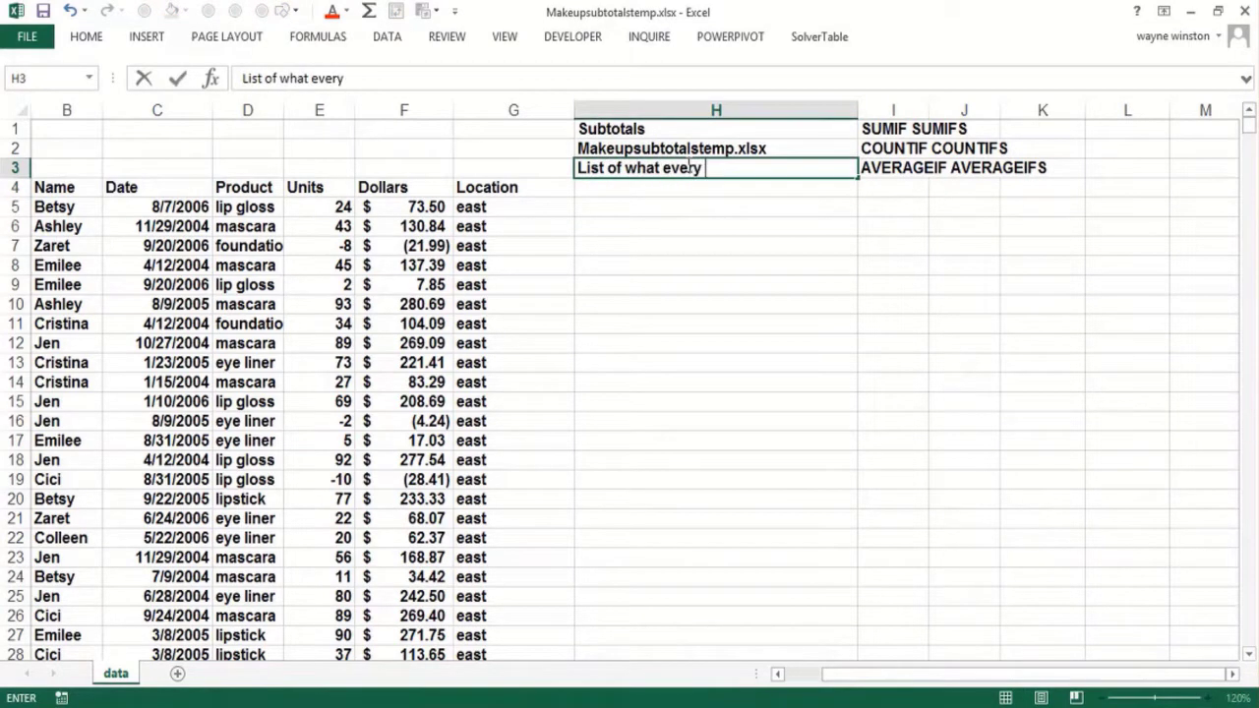
text(woman)
key(Return)
text(sol)
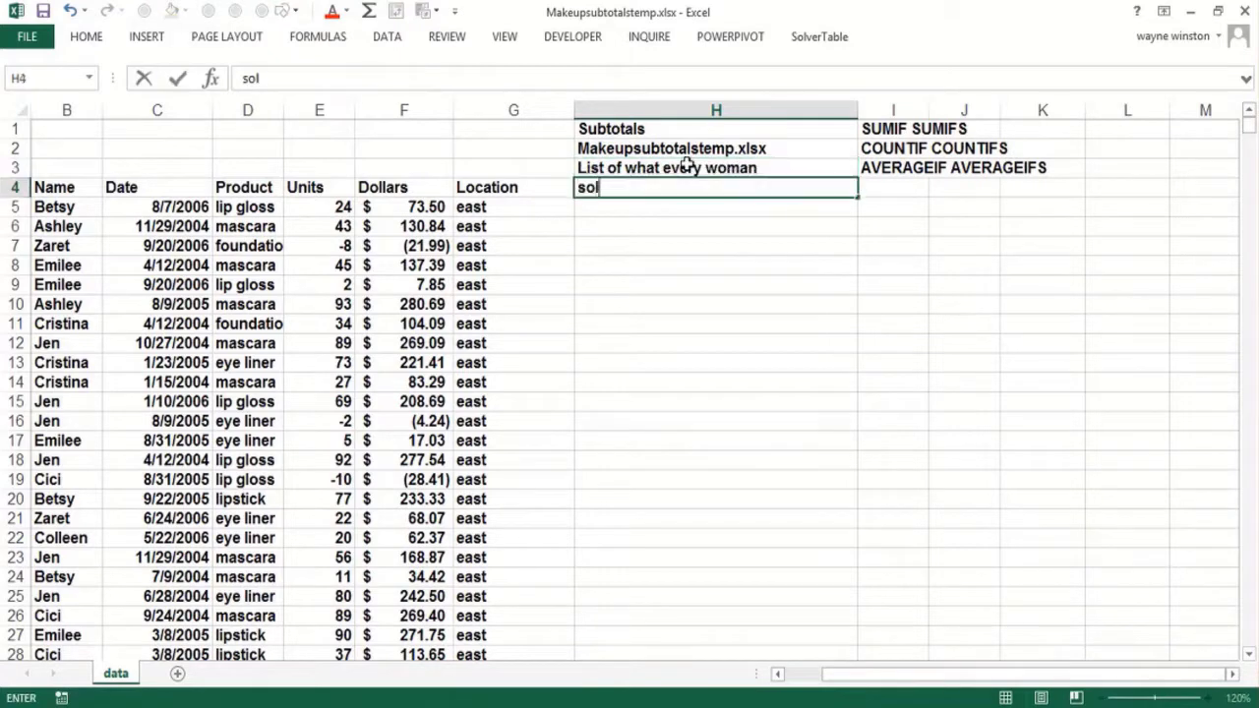
text(d of ea)
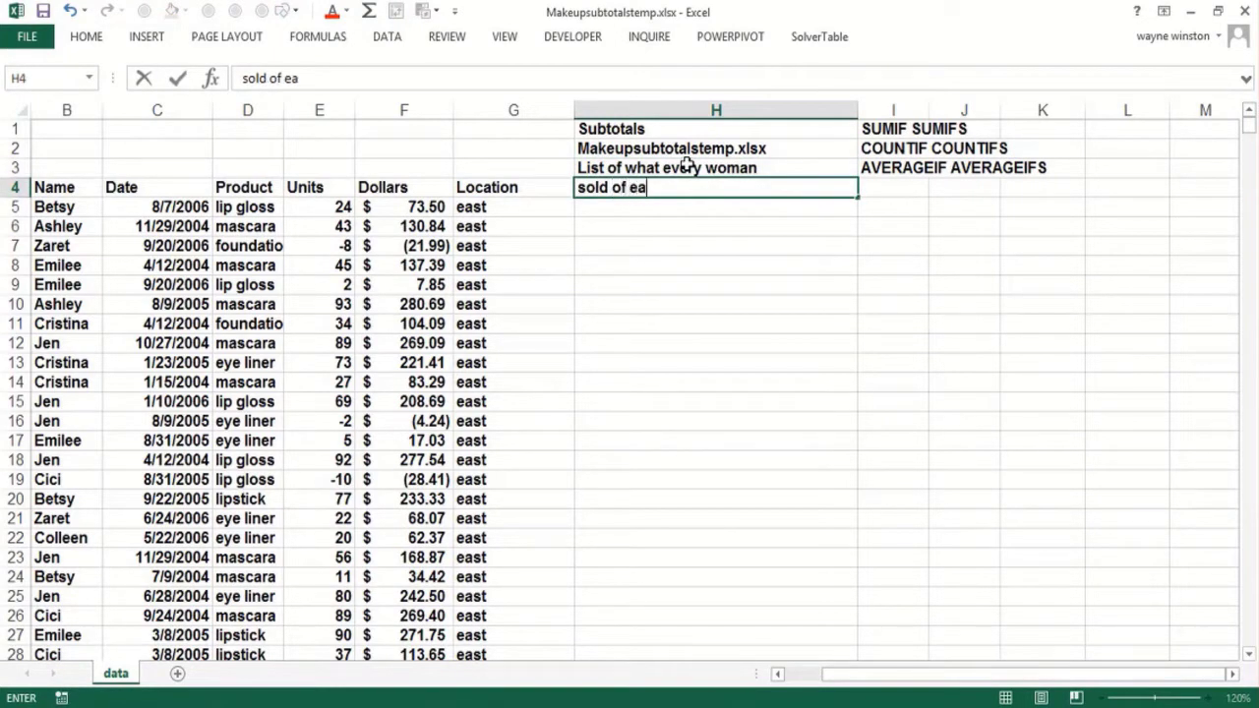
key(BackSpace)
key(BackSpace)
- Replace the note in H3:H4 with "Total dollars sold by each" and "woman in each region"
drag(592, 169, 655, 189)
text(Total )
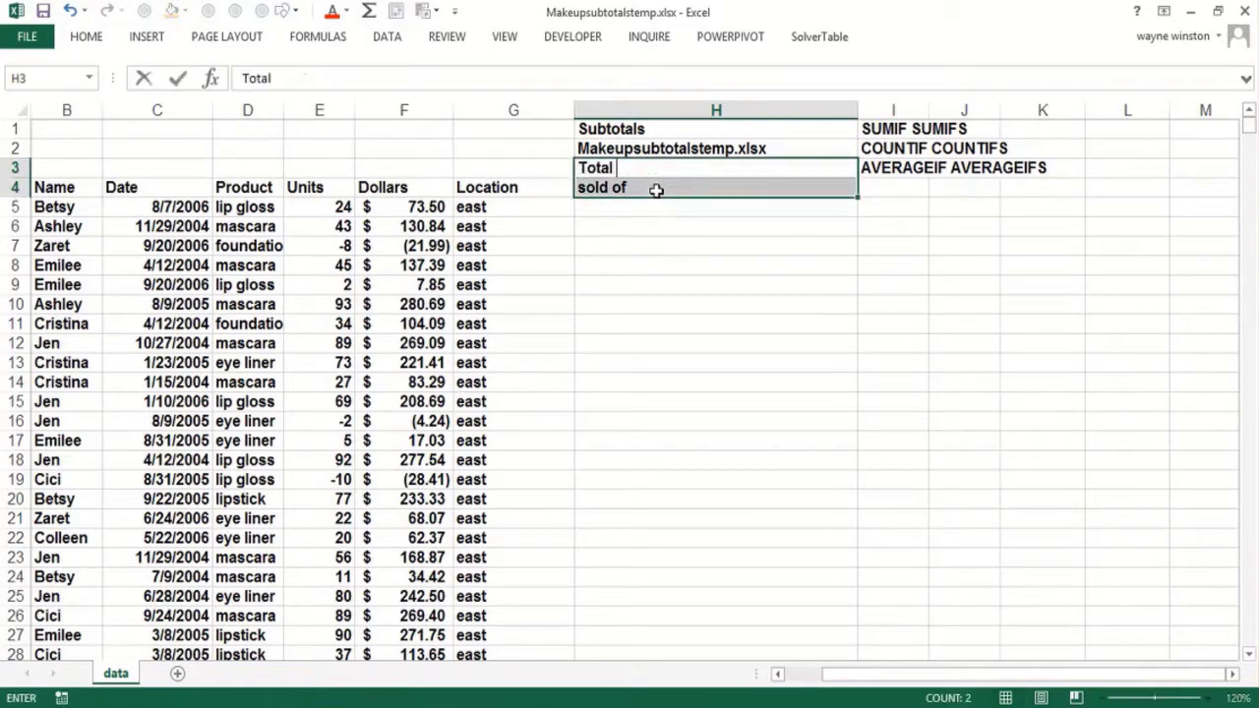
text(dollars sold)
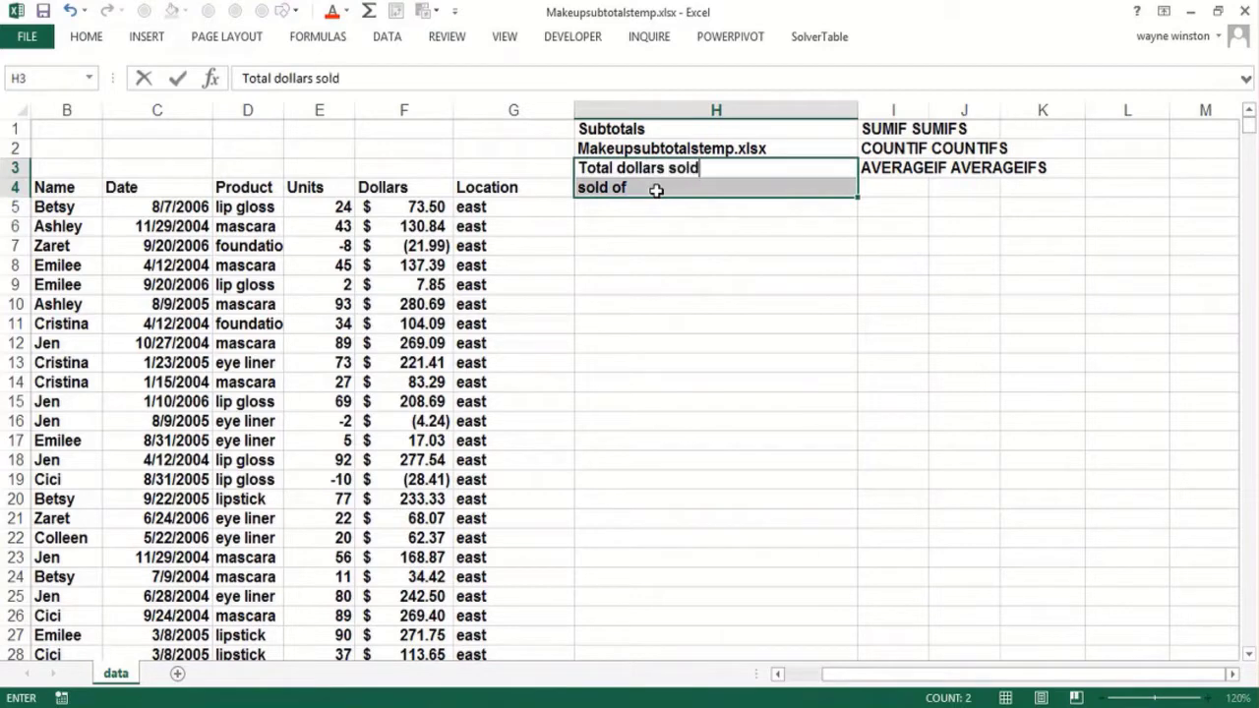
text( by each)
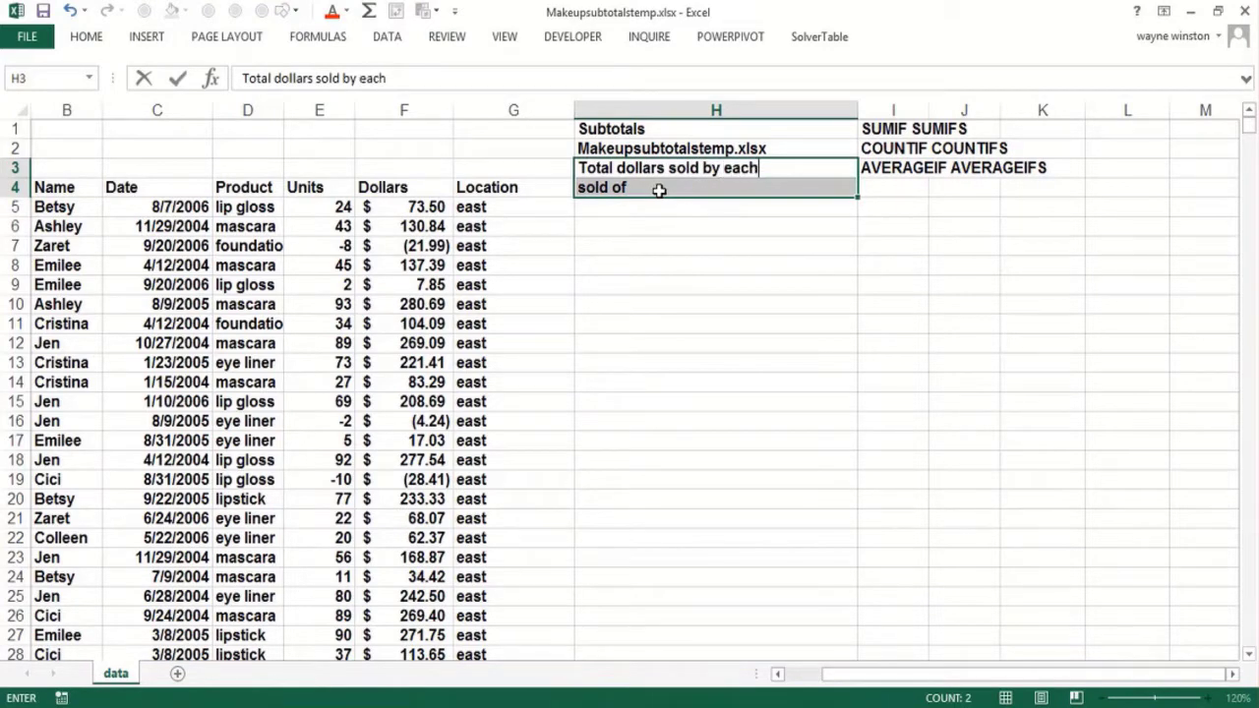
key(Return)
text(w)
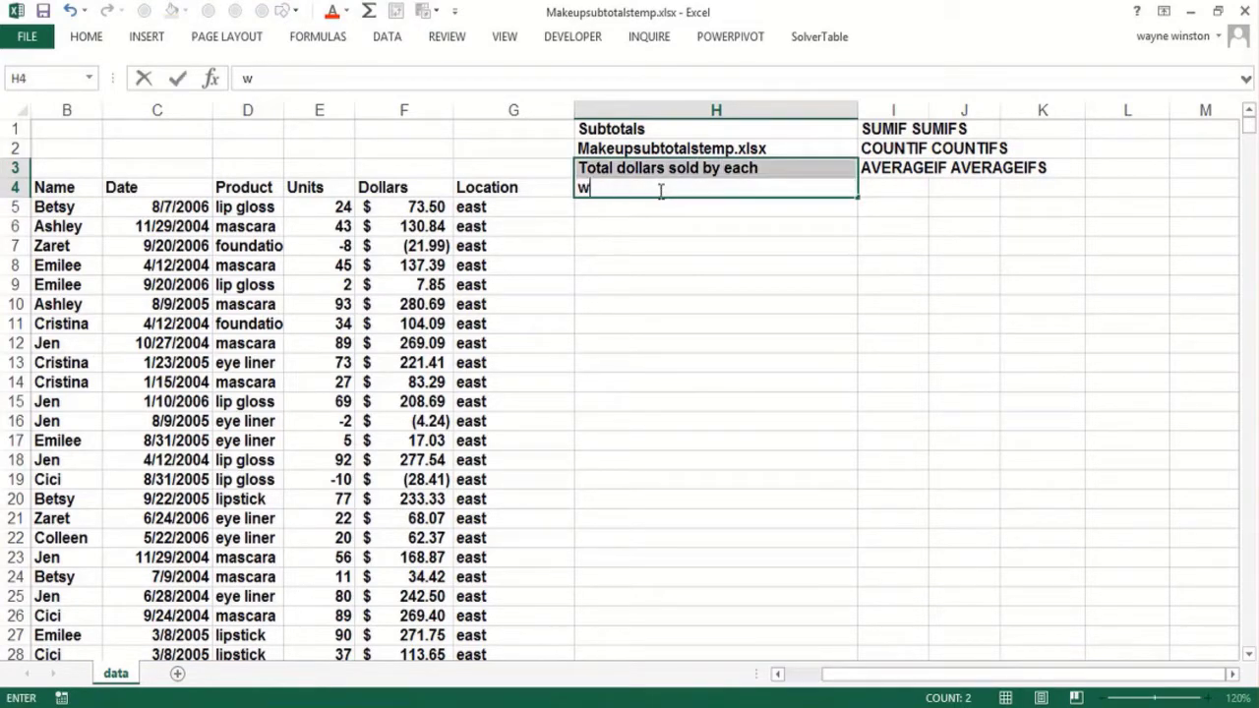
text(oman )
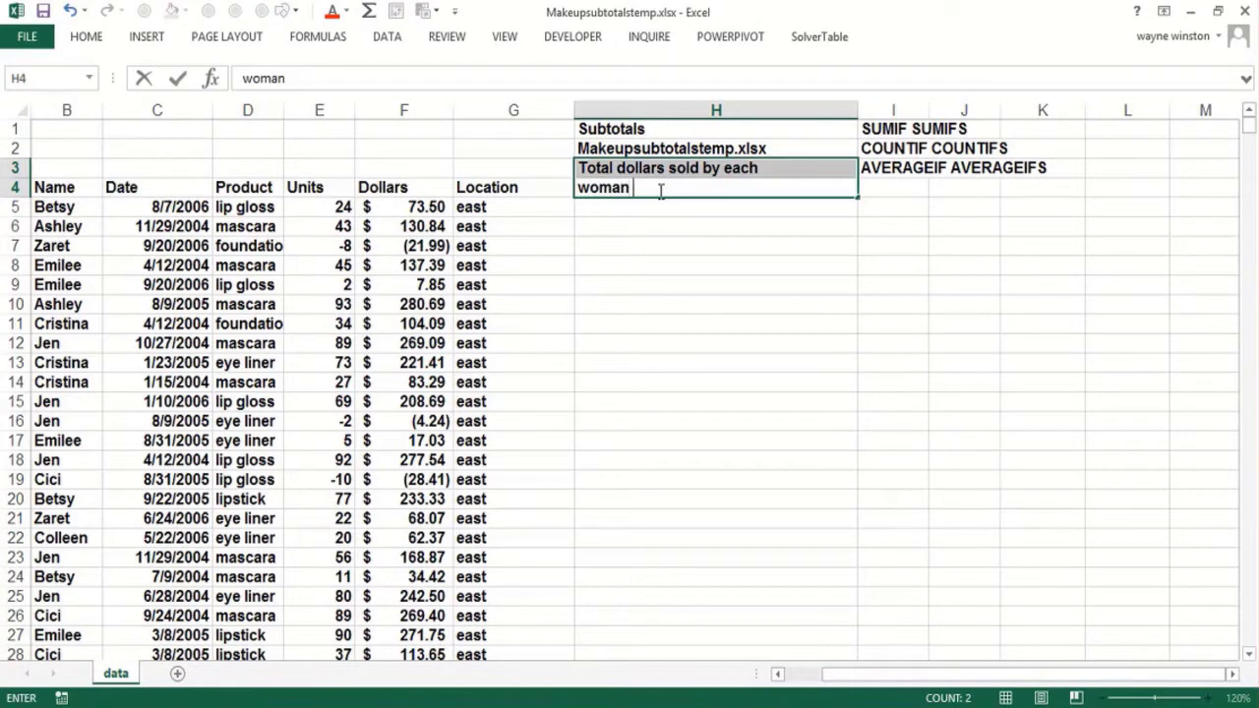
text(in each region)
key(Return)
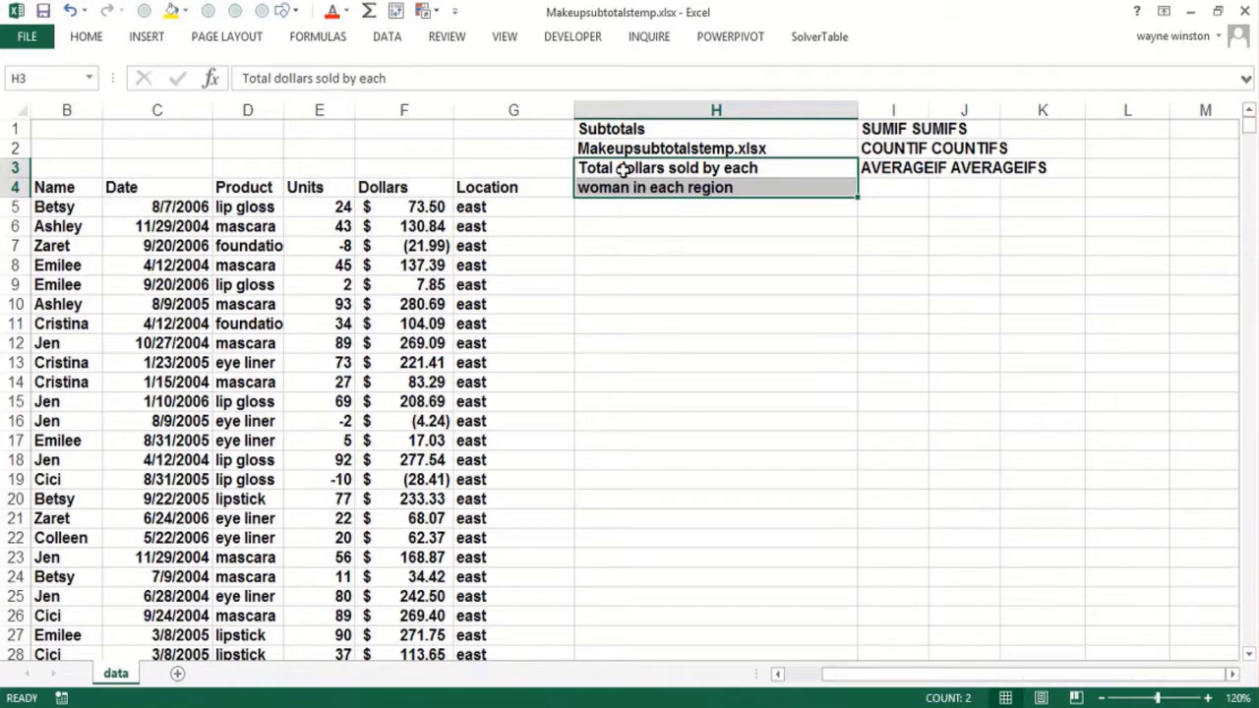
- Replace the text in cell H3 below the file name with "Each region"
drag(622, 170, 686, 190)
text(Ea)
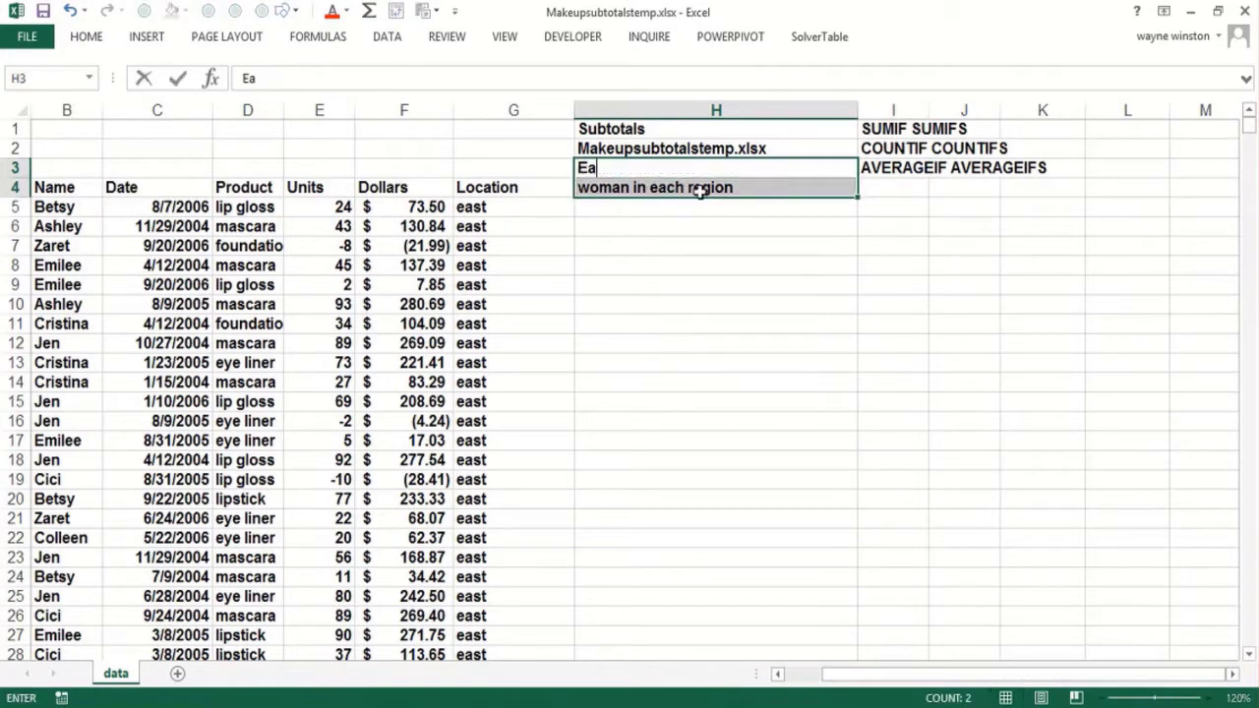
text(ch fregion)
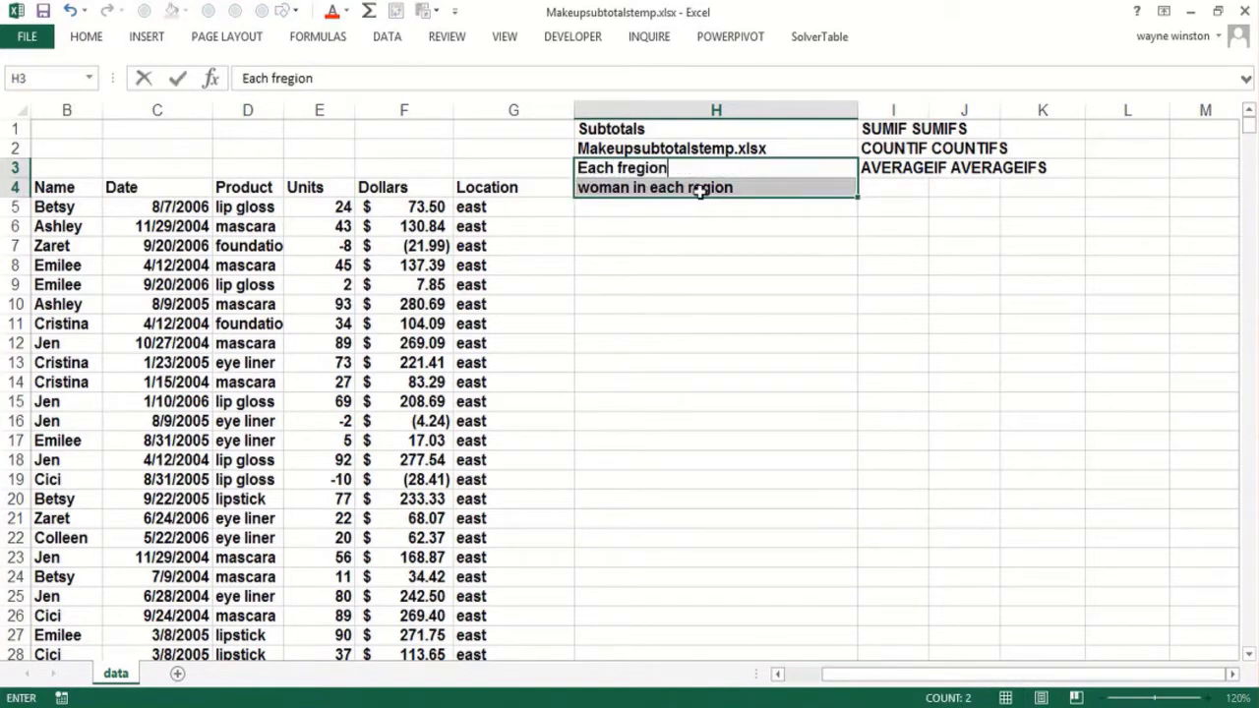
key(BackSpace)
key(BackSpace)
key(BackSpace)
key(BackSpace)
key(BackSpace)
key(BackSpace)
text(reion)
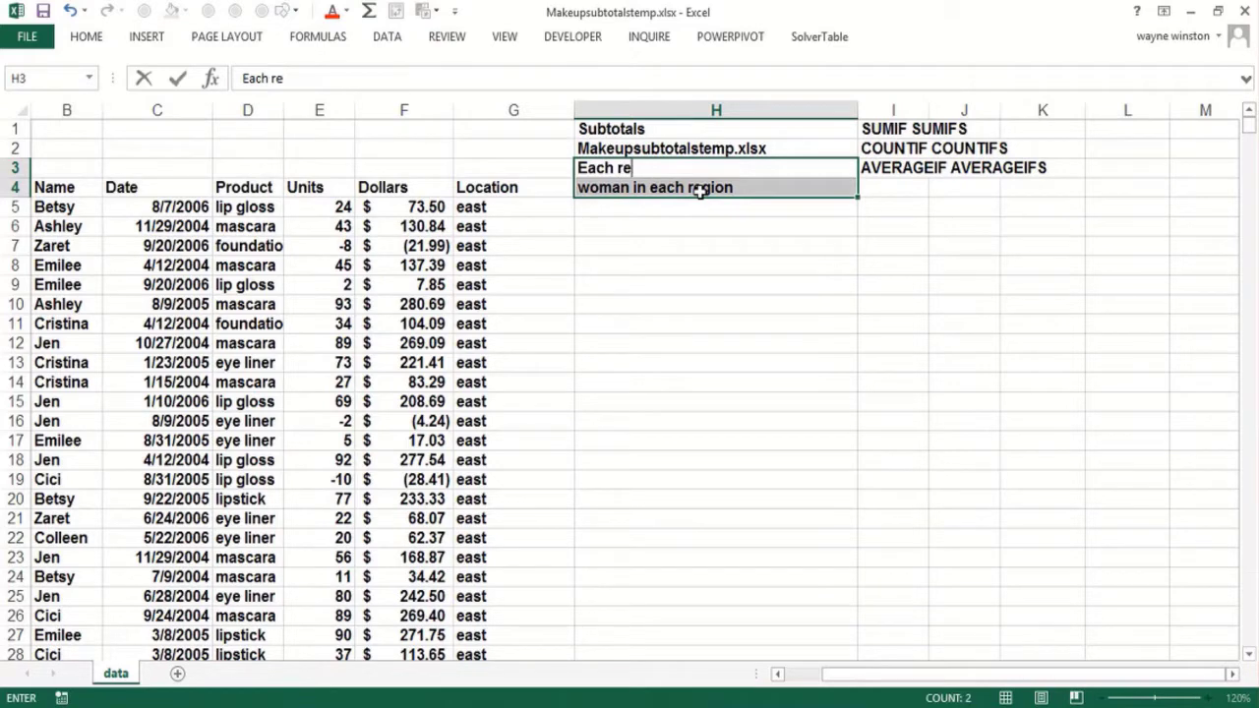
key(BackSpace)
key(BackSpace)
text(gion)
key(Return)
- Replace the text in cell H4 with "a list of dollar sales by salesperson"
text(a lis)
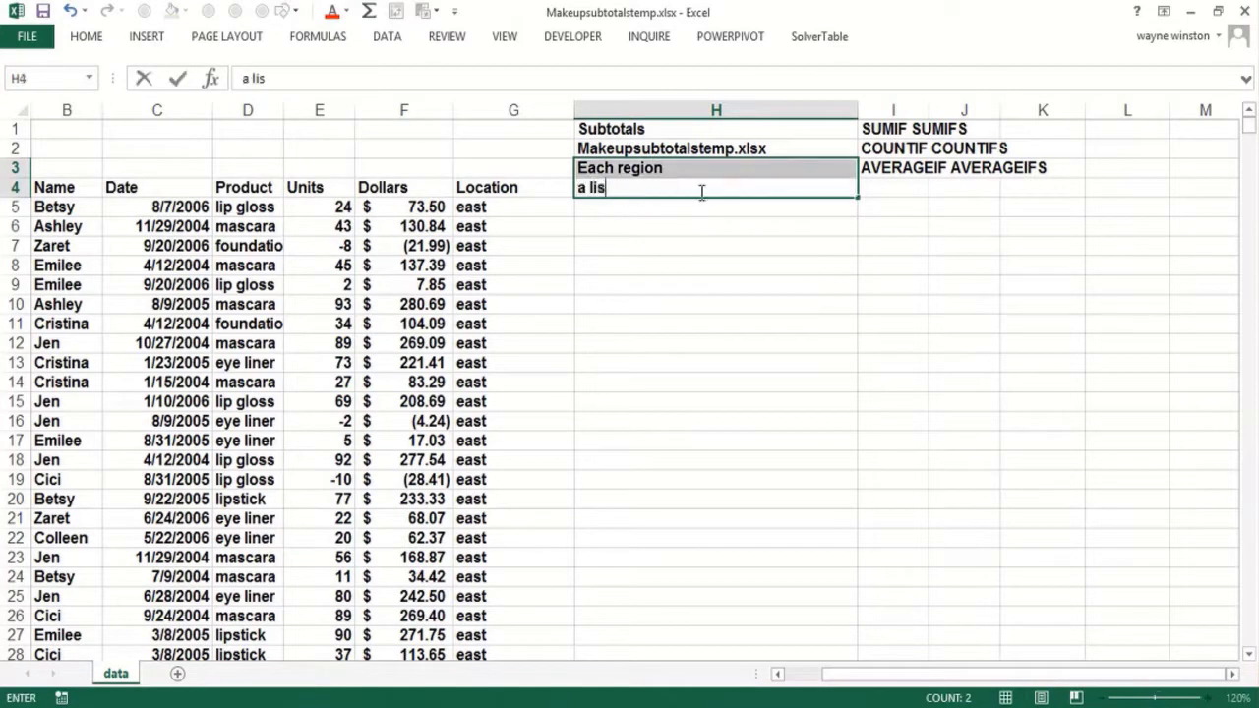
text(t o)
text(f)
key(BackSpace)
text(of doll)
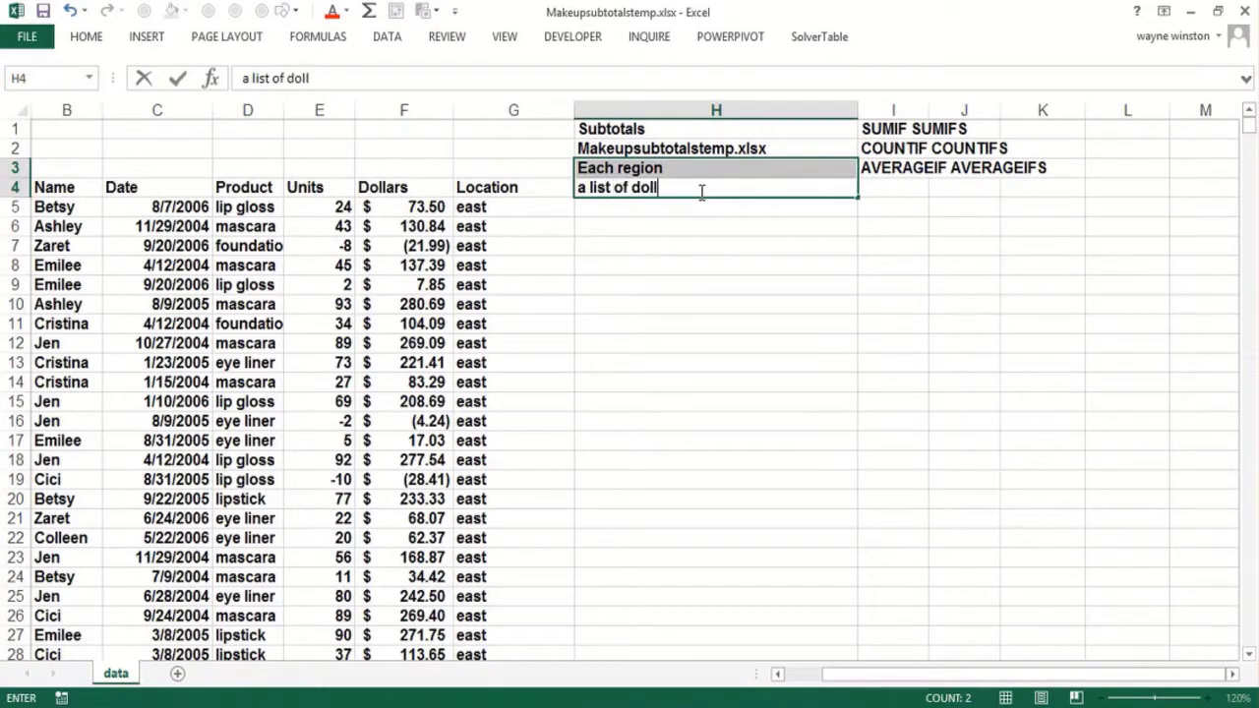
text(ar sales by salesperson)
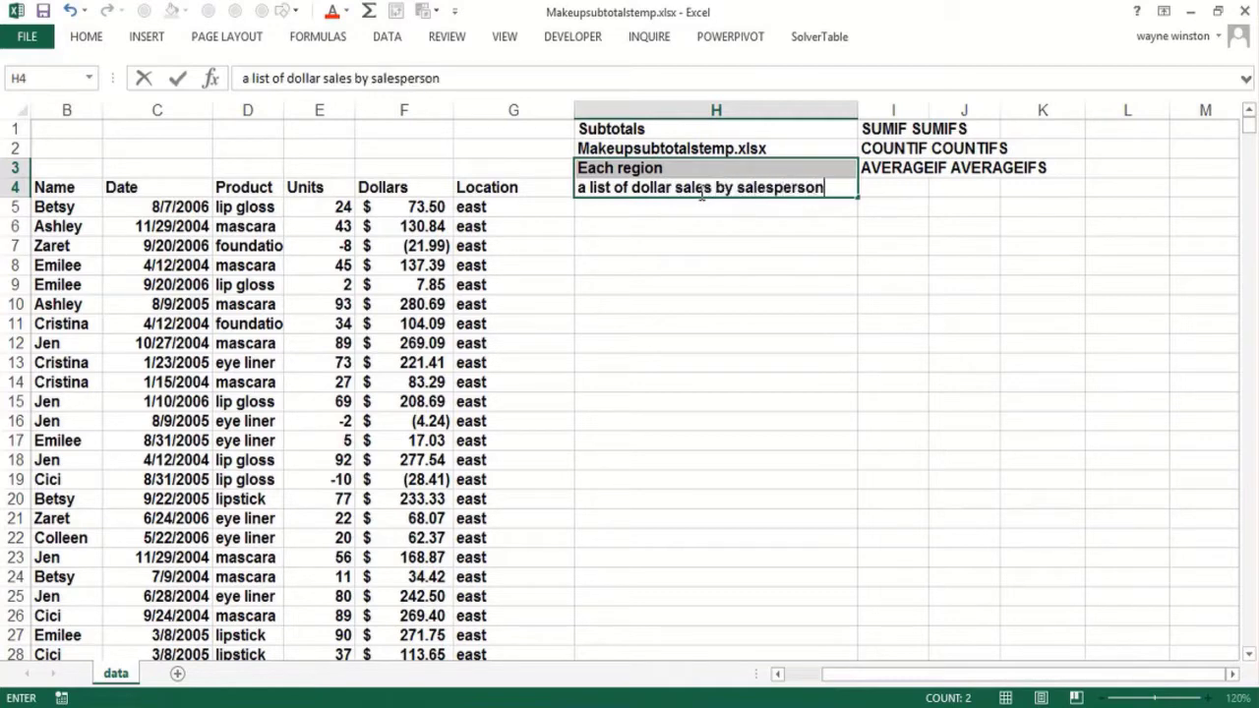
key(Return)
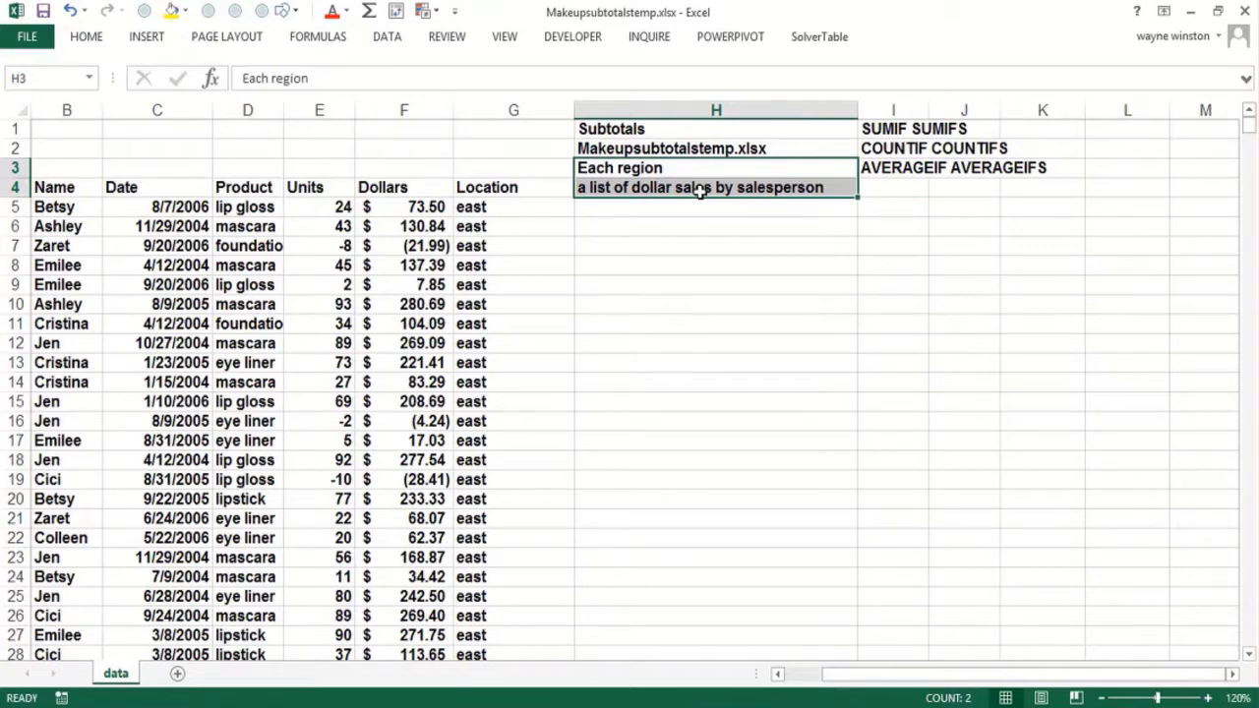
- Enter the note "To use subtotals must sort the data" in cell H5
key(Down)
key(Down)
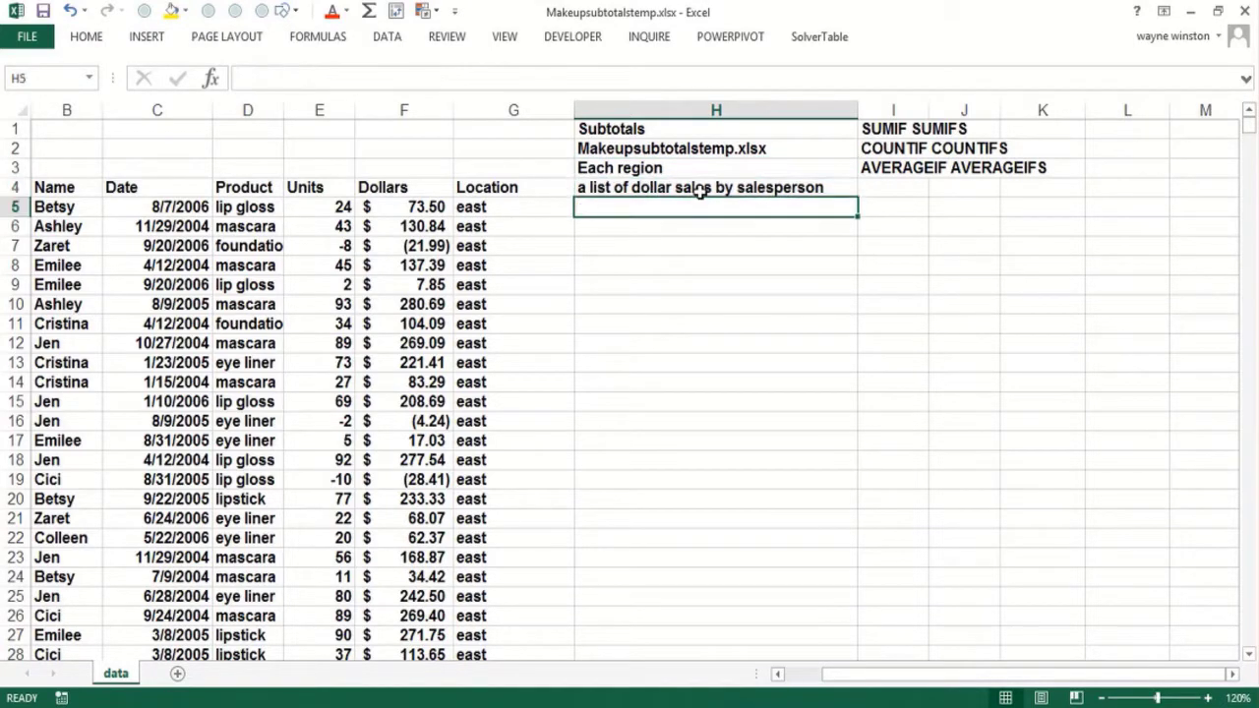
text(Mus)
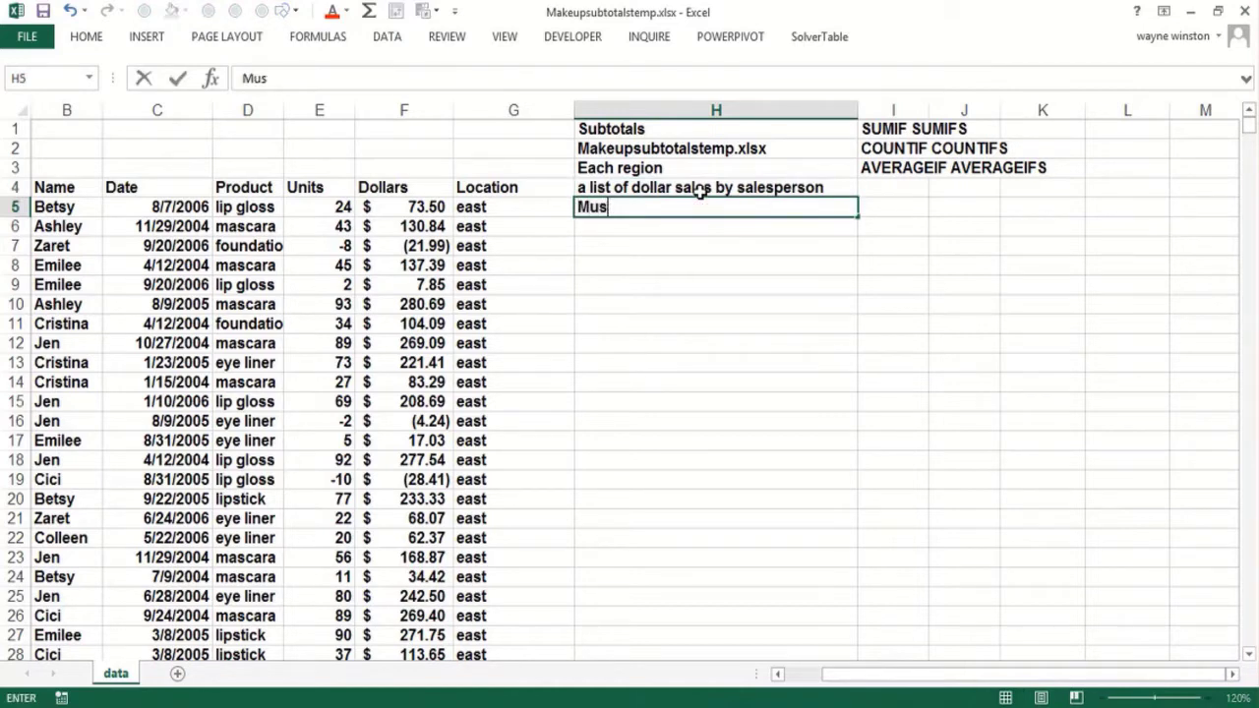
key(BackSpace)
key(BackSpace)
key(BackSpace)
text(To use subtotals )
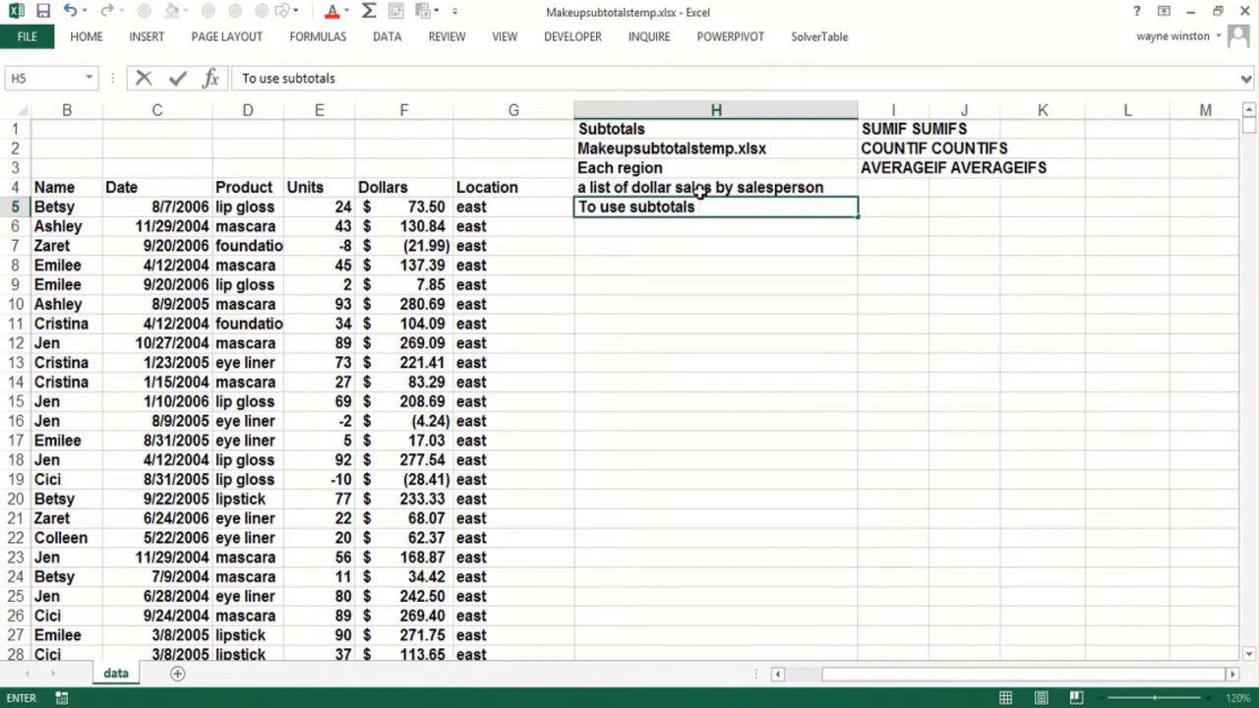
text(must sort the data)
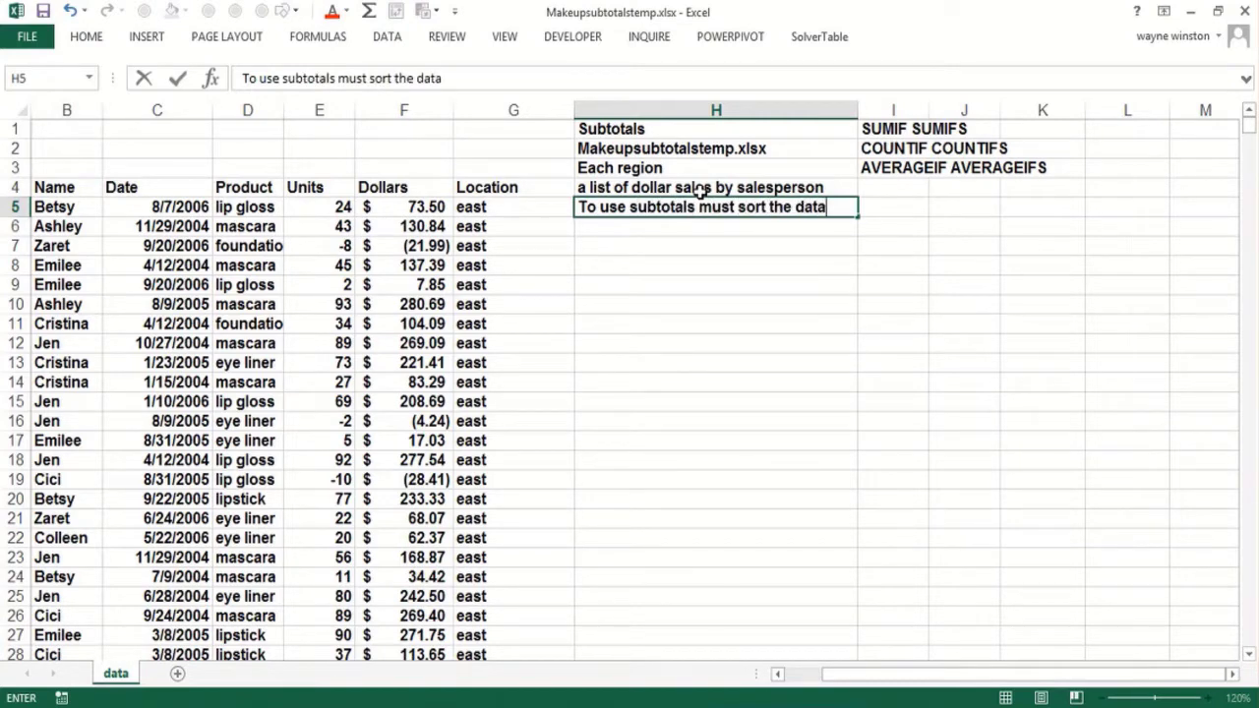
key(ctrl+Return)
- Continue the sorting note with "in the order you want final subtotals to look" in H6 and "like." in H7
key(Down)
text(in the )
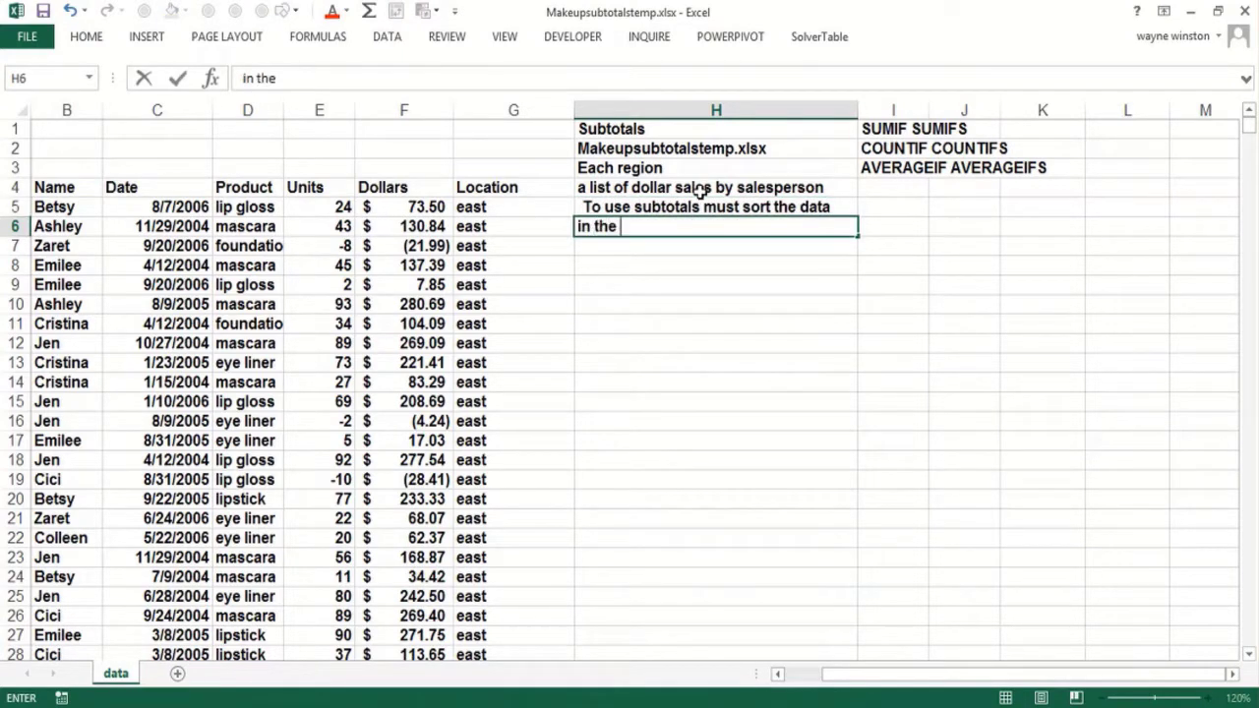
text(order you want)
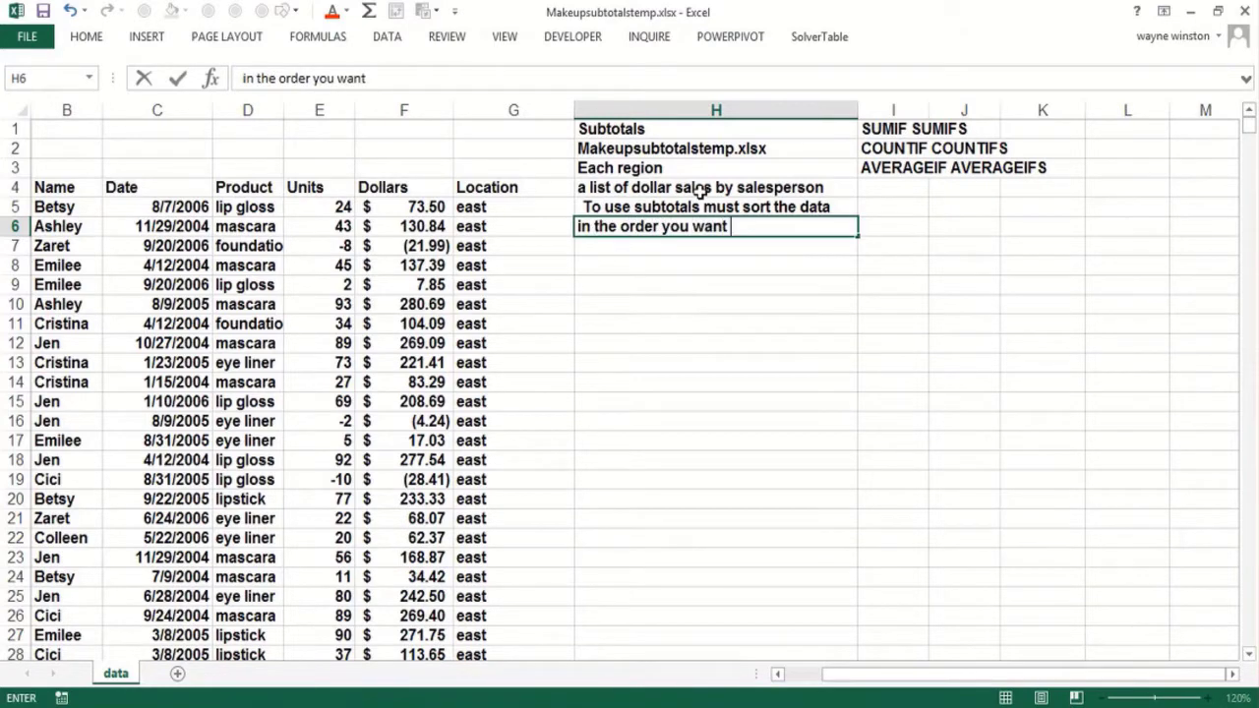
text( final subtotals)
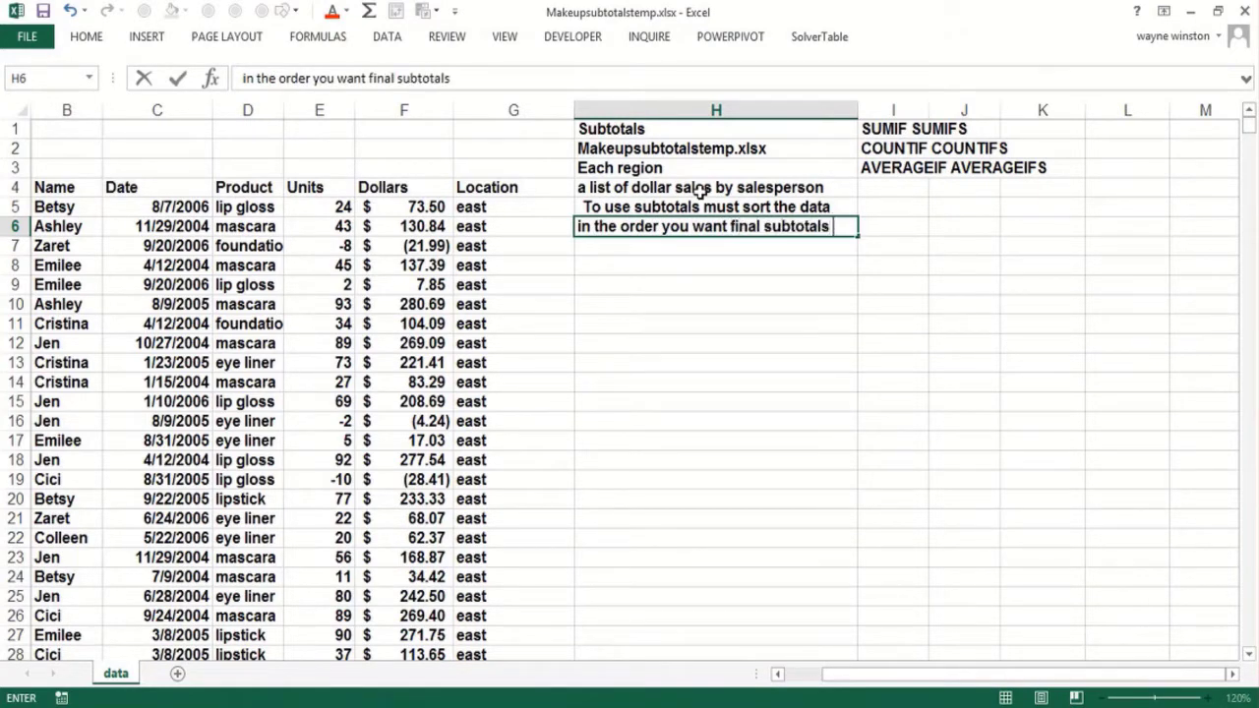
text( to look)
key(Return)
text(l)
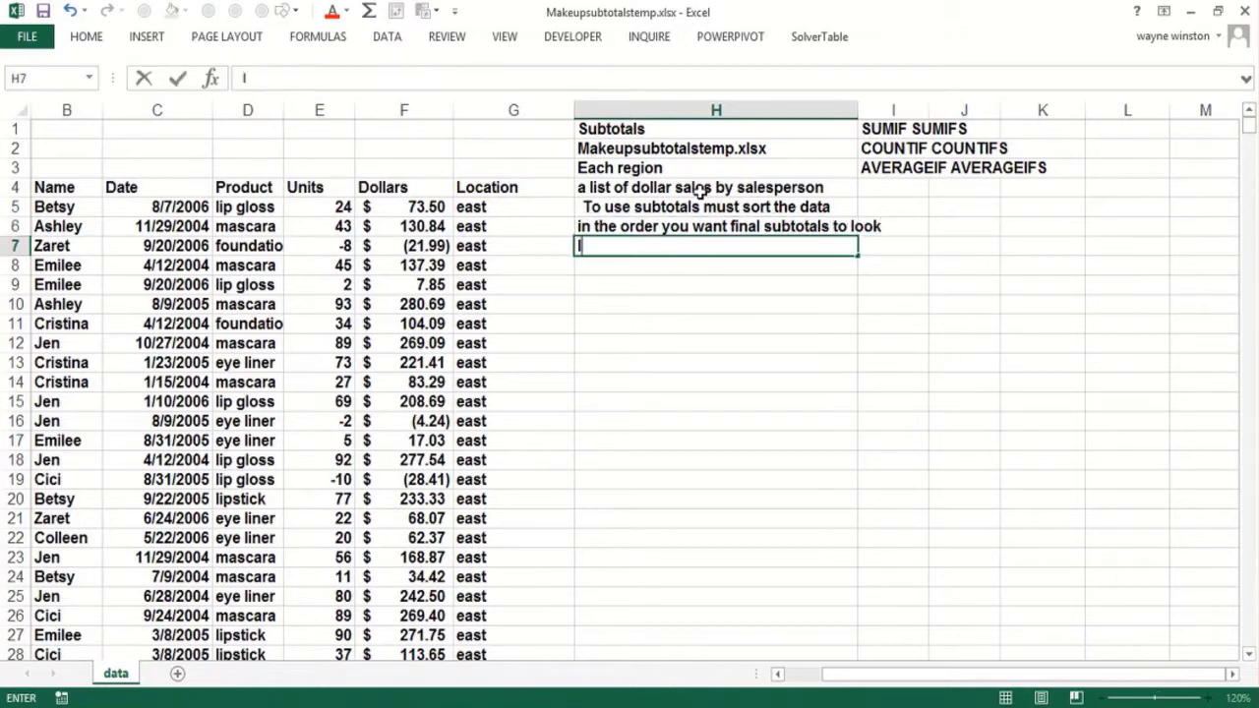
text(ike.)
key(Return)
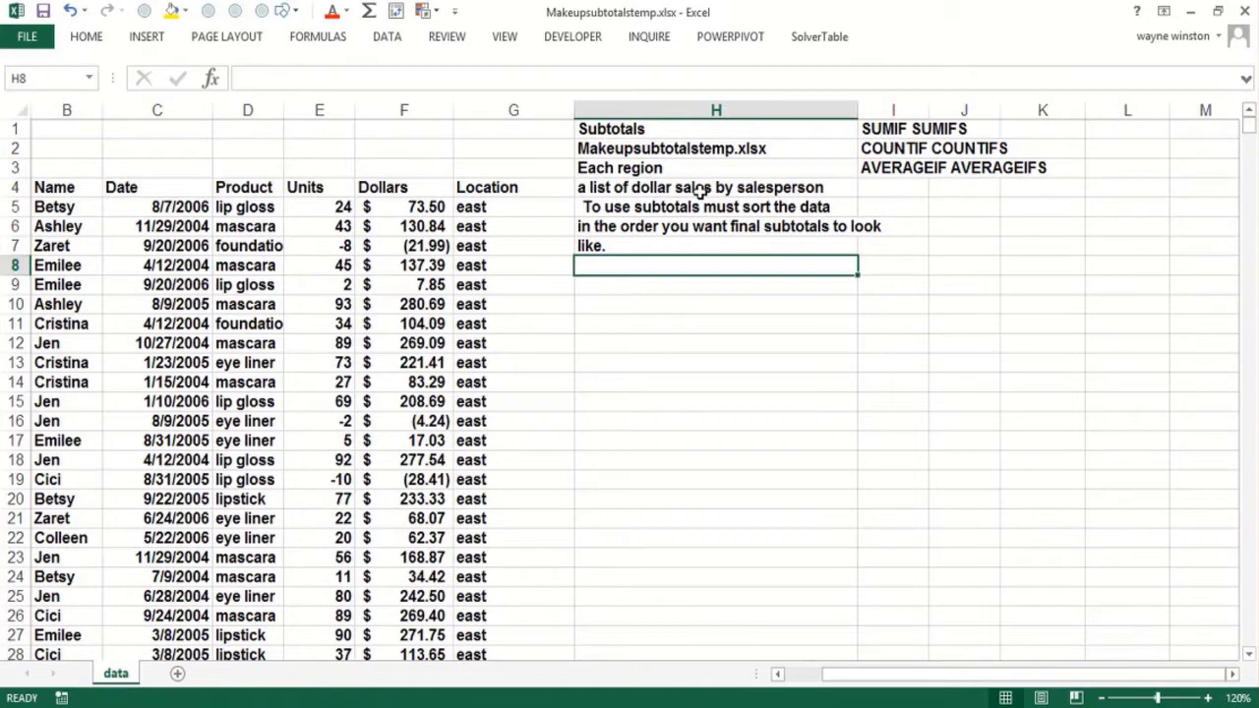
key(Left)
key(Left)
key(Left)
key(Left)
key(Left)
key(Left)
key(Left)
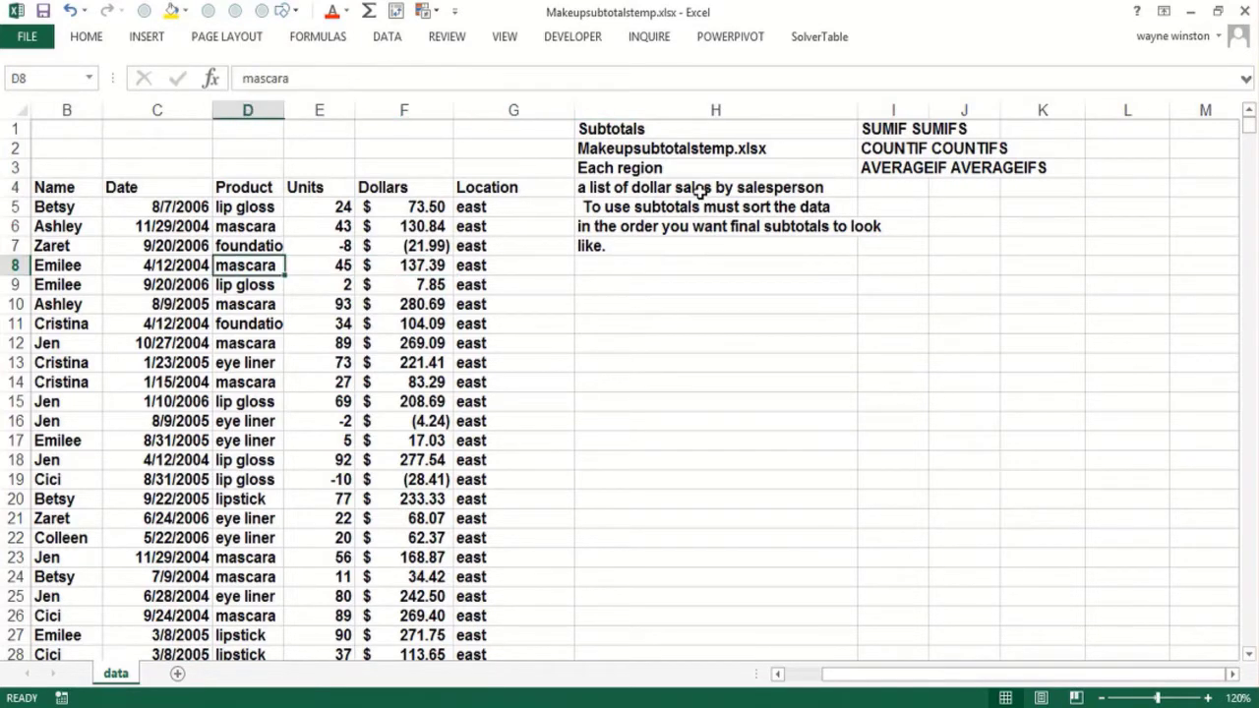
key(Up)
key(Up)
key(Up)
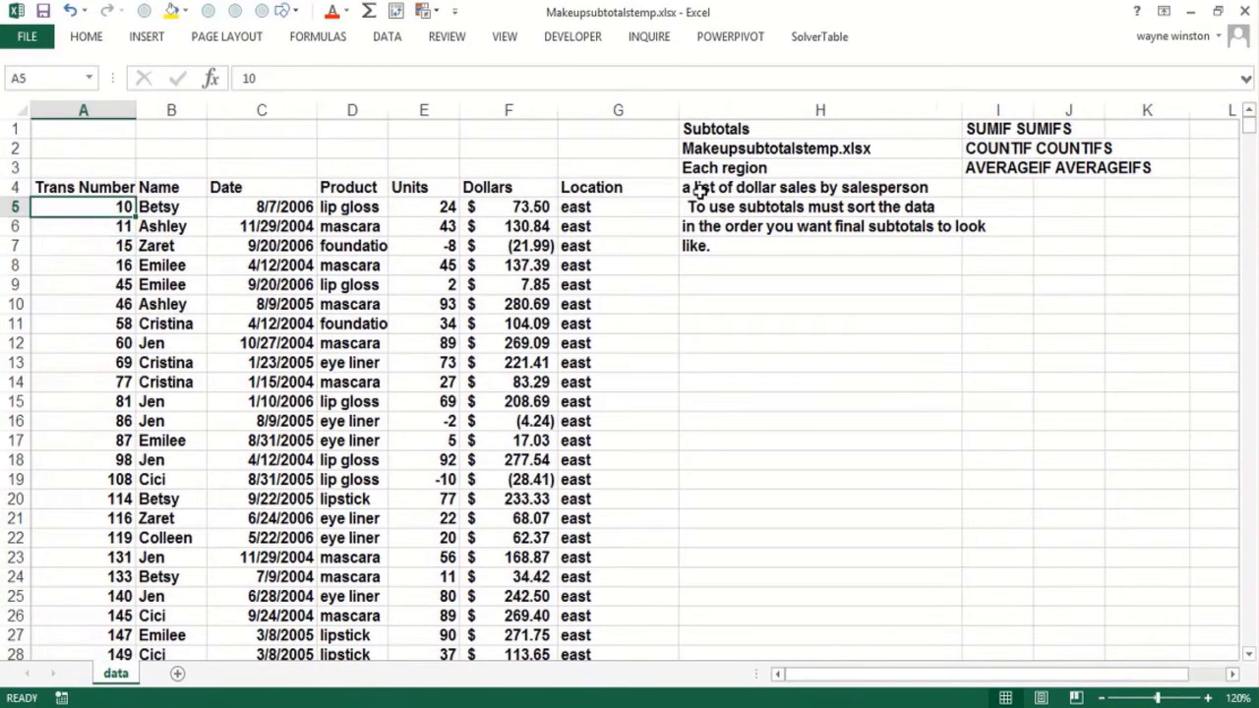
key(Up)
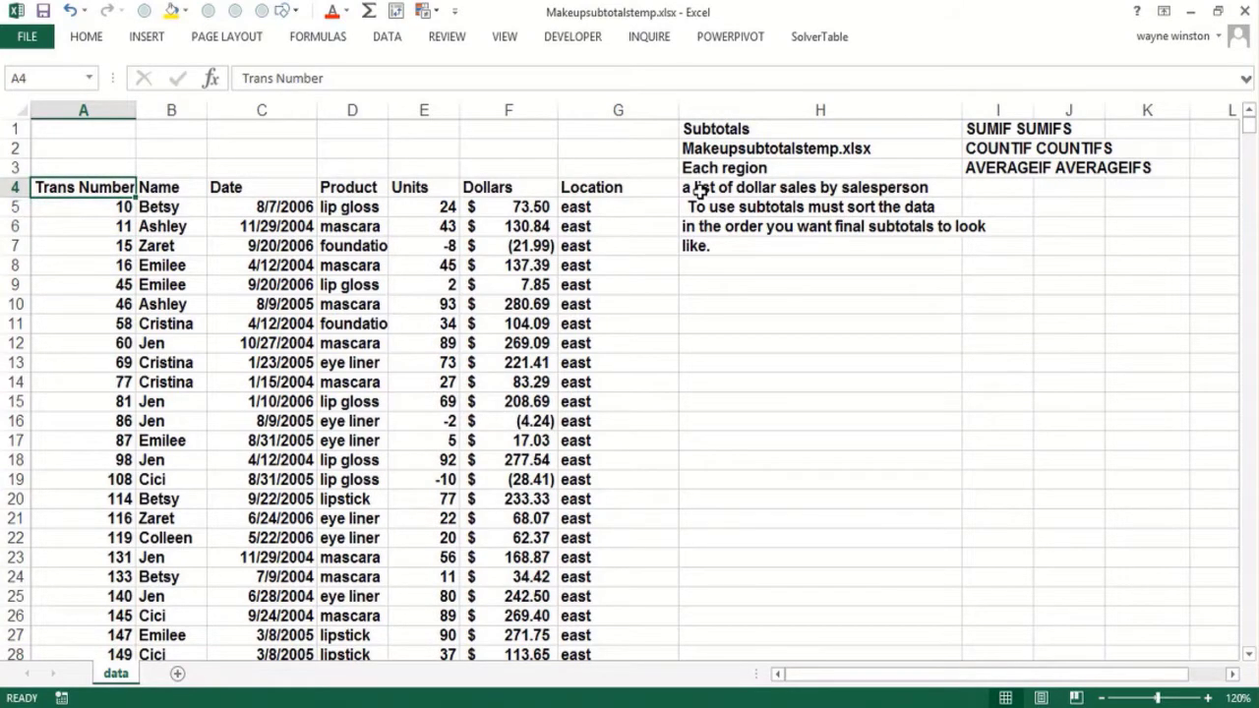
key(ctrl+shift+Right)
key(ctrl+shift+Left)
- Insert an entire blank column at column H to separate the sales data from the notes
right_click(700, 189)
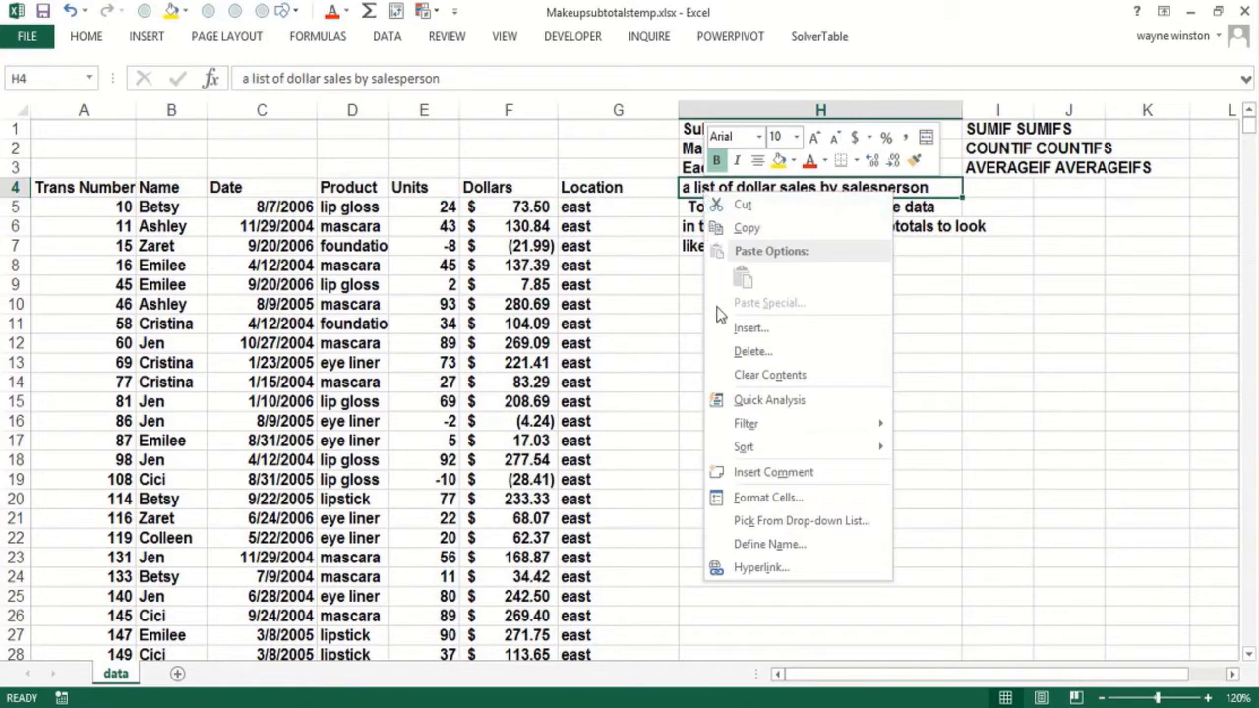
click(712, 339)
click(693, 347)
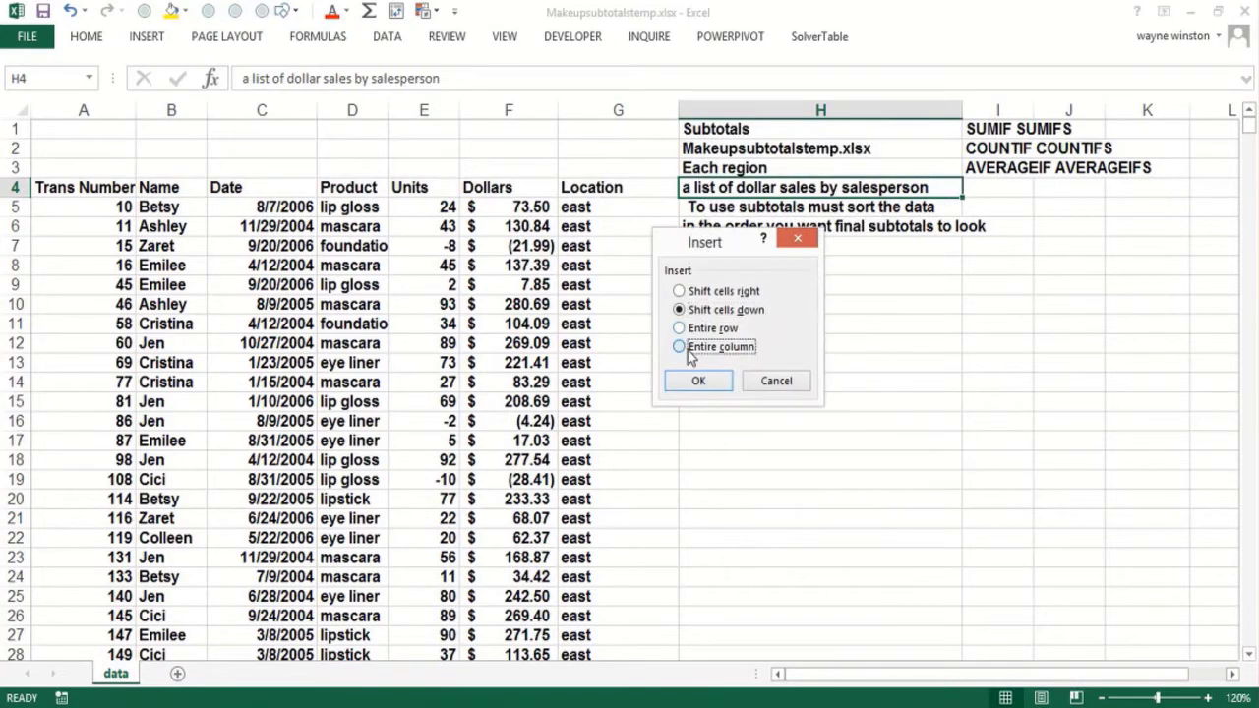
click(697, 382)
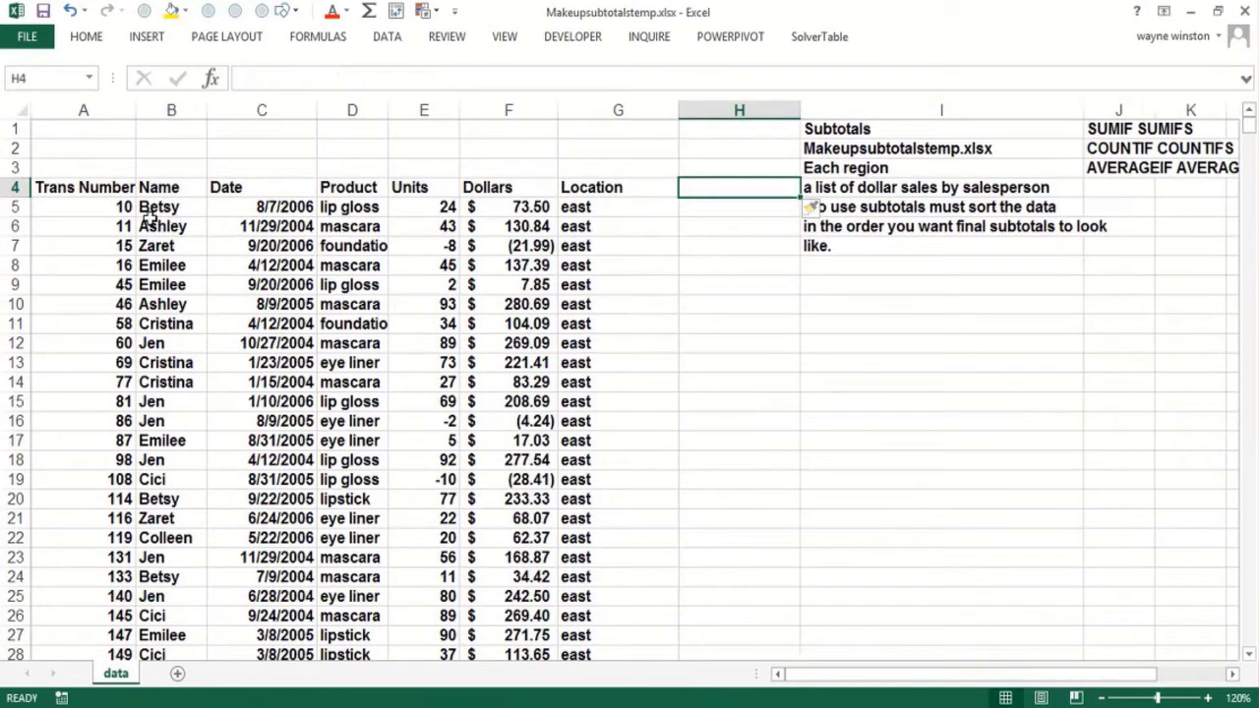
- Start a custom sort of the whole sales table from A4 with Location as the first sort level
click(107, 192)
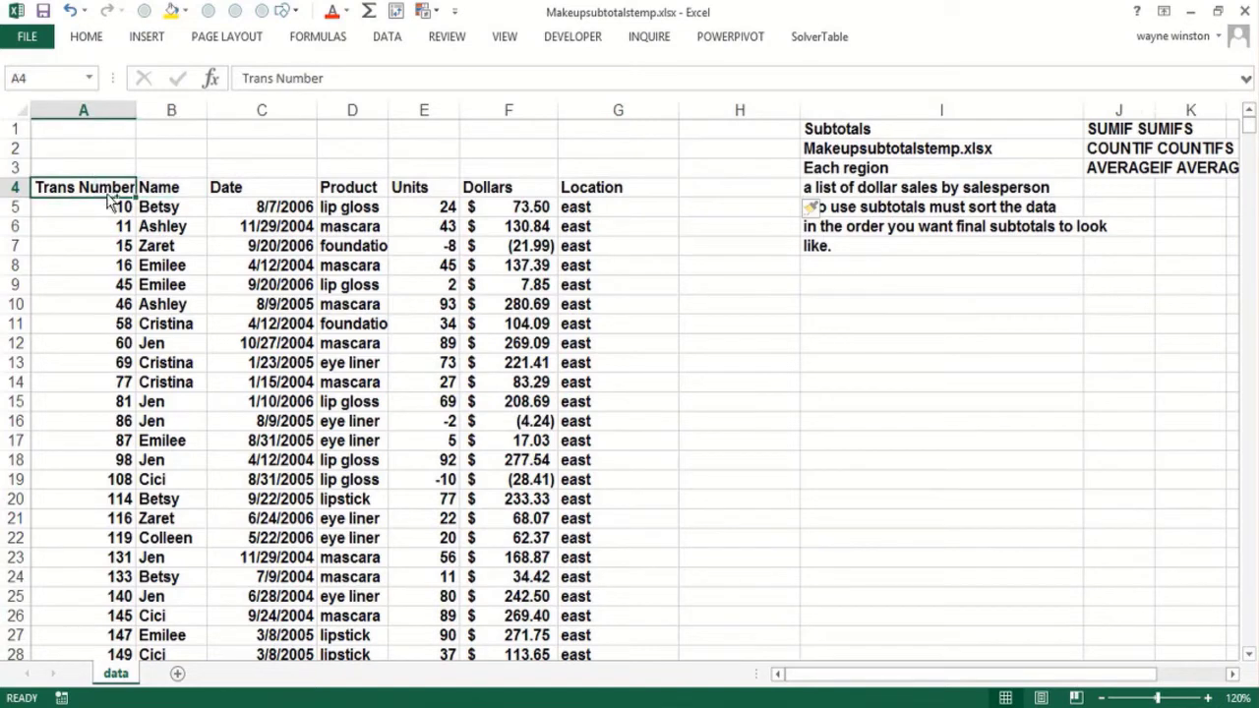
key(ctrl+shift+Right)
key(ctrl+shift+Down)
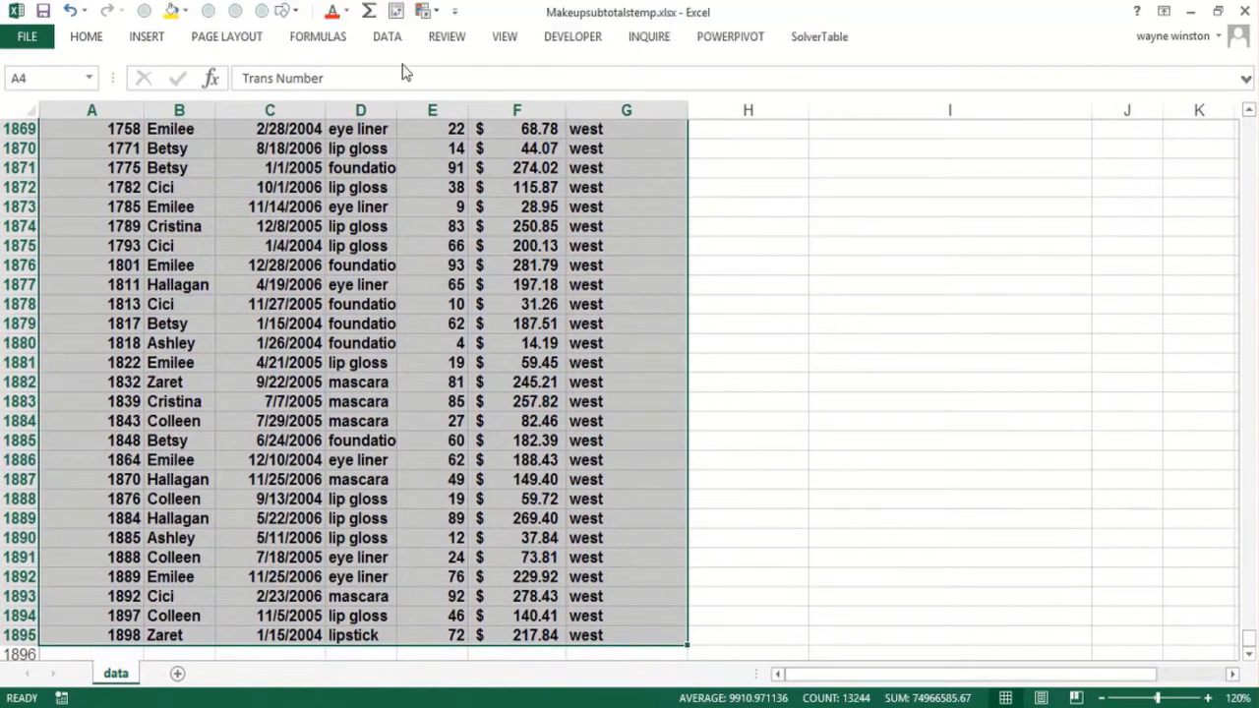
click(387, 36)
click(414, 77)
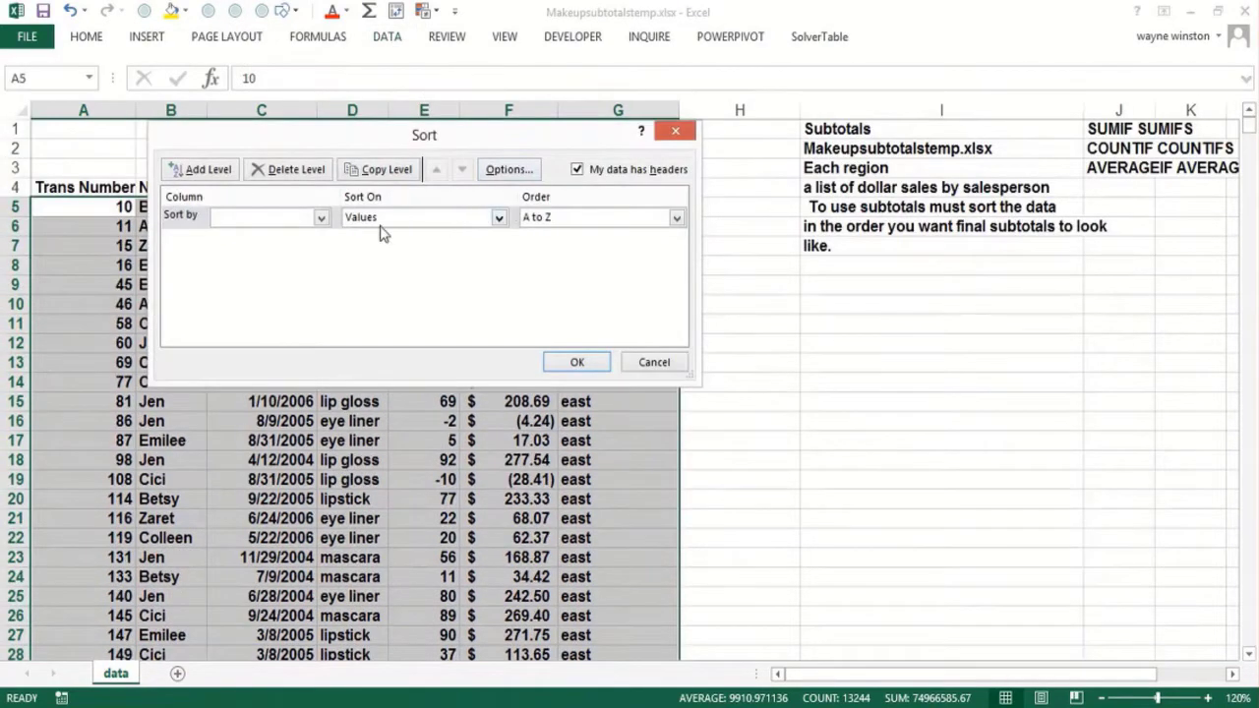
click(321, 219)
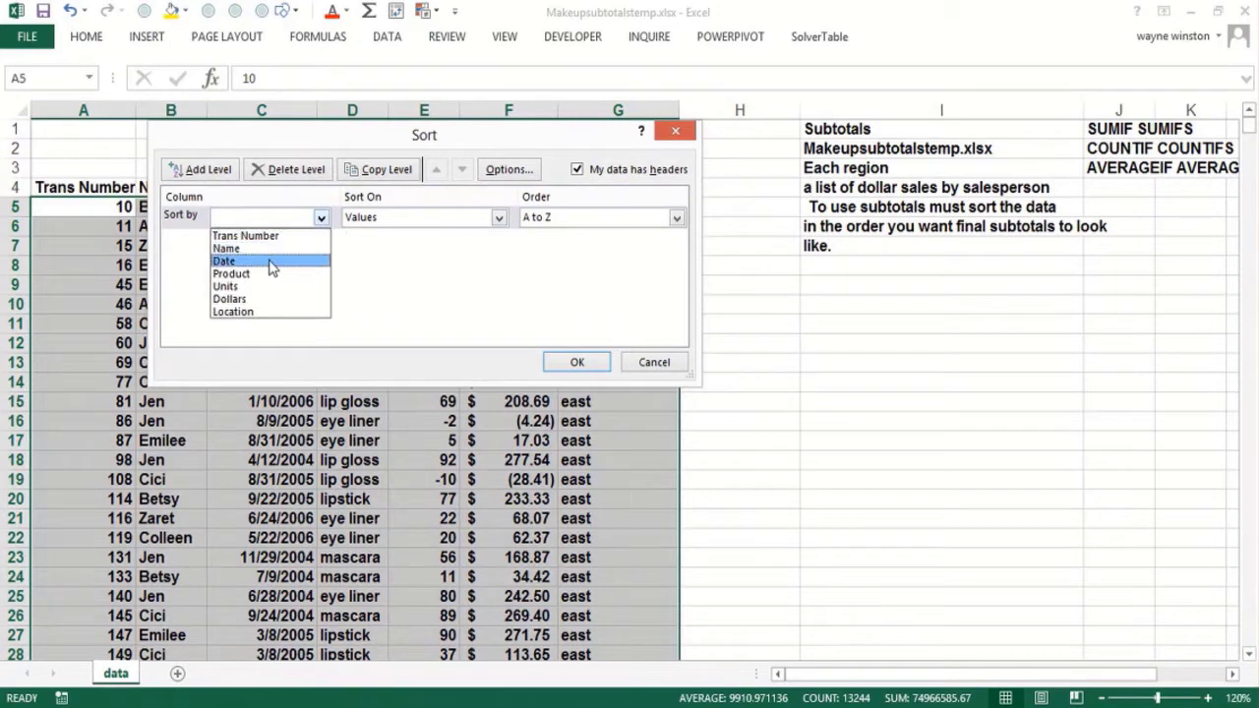
click(262, 310)
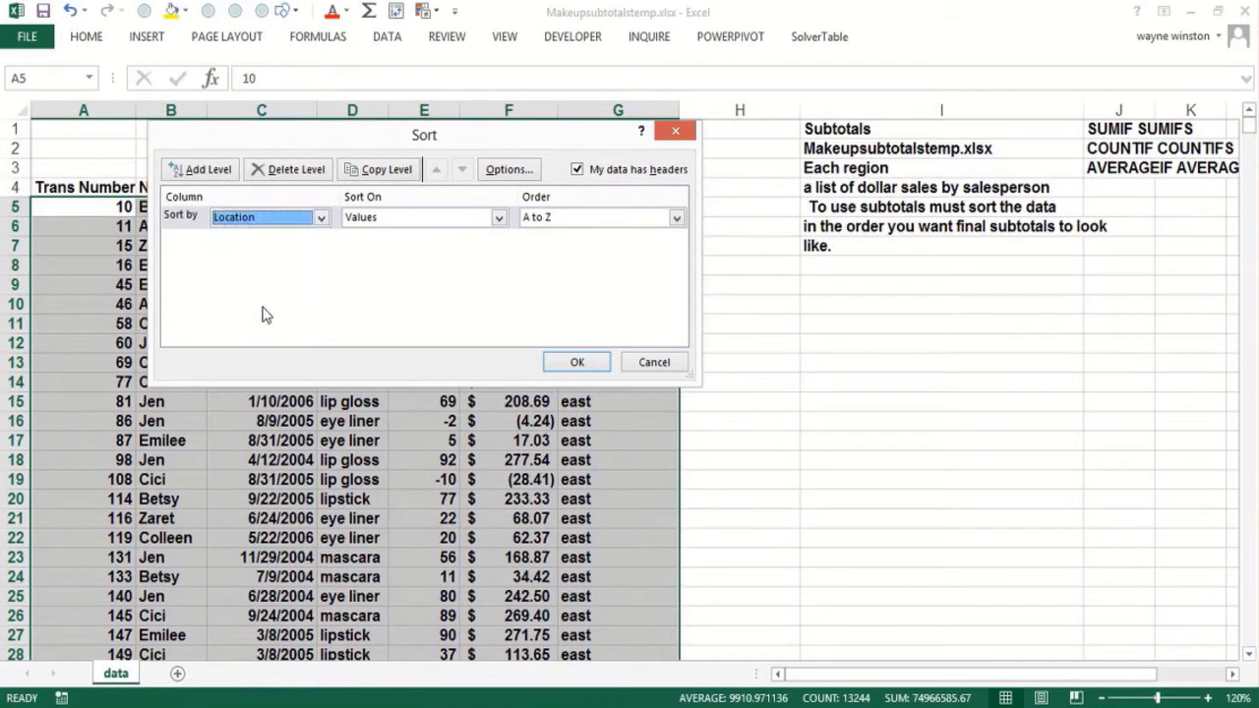
- Add a second sort level by Name, A to Z, and apply the sort
click(387, 170)
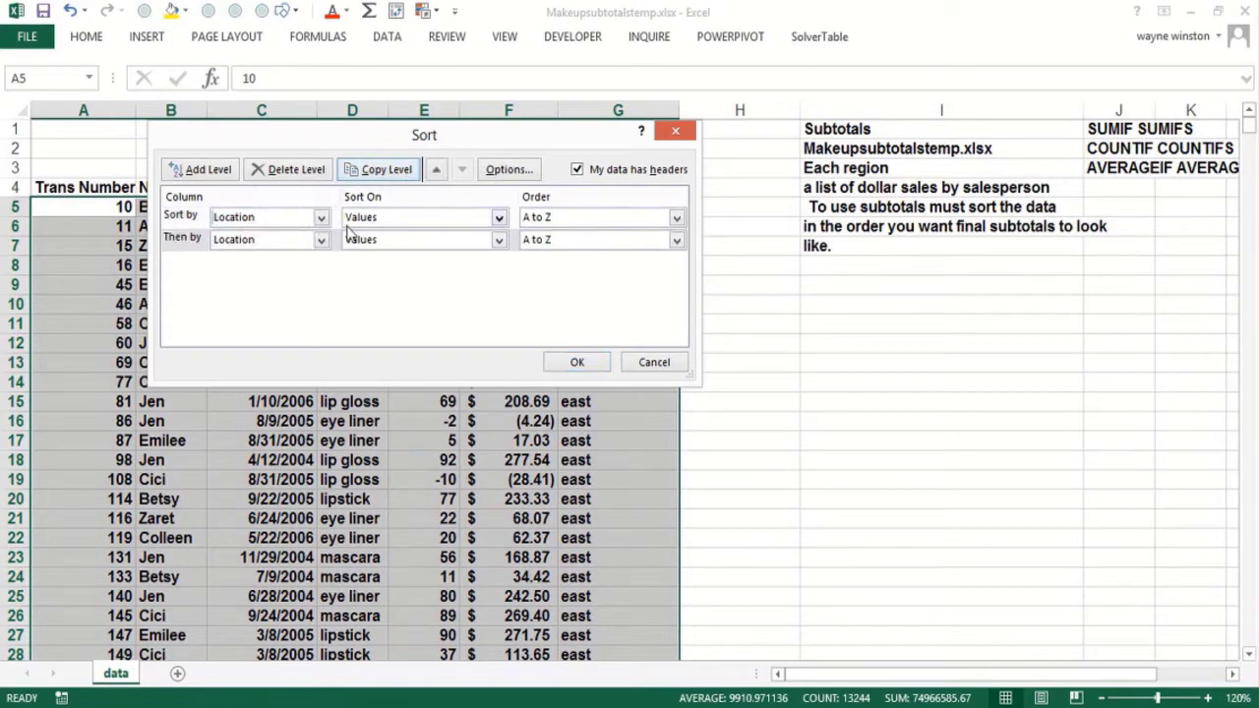
click(322, 240)
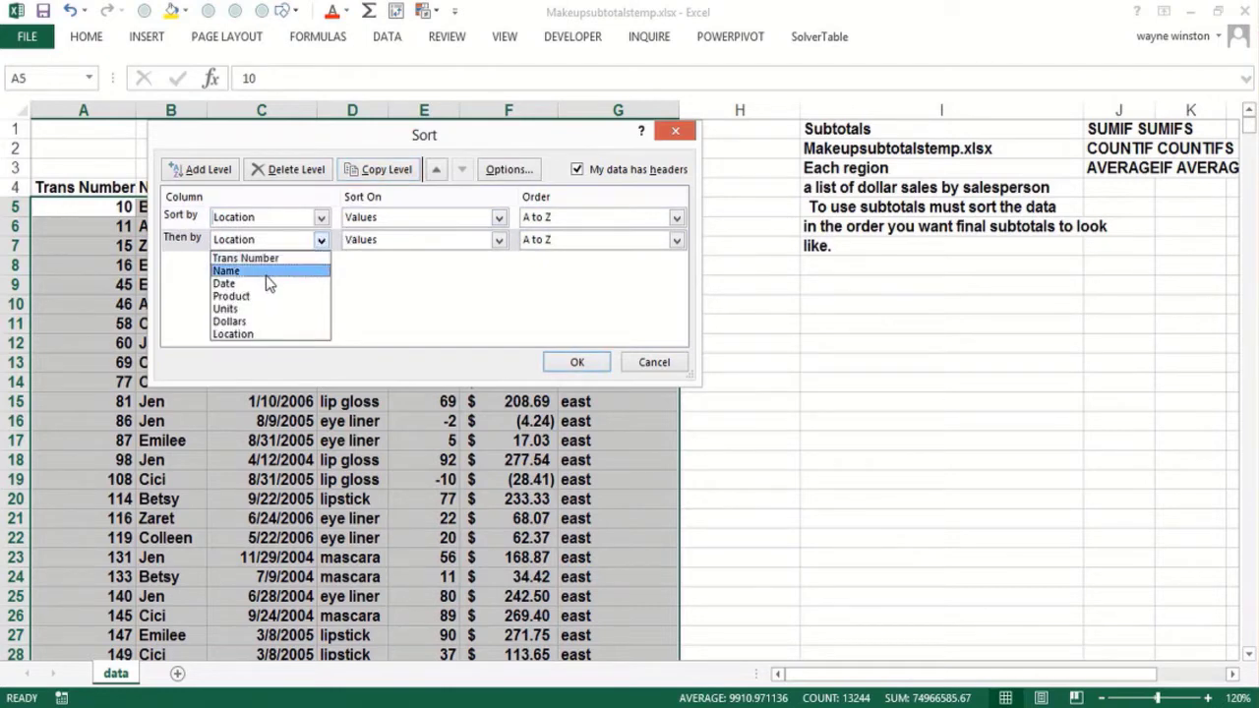
click(269, 281)
click(576, 361)
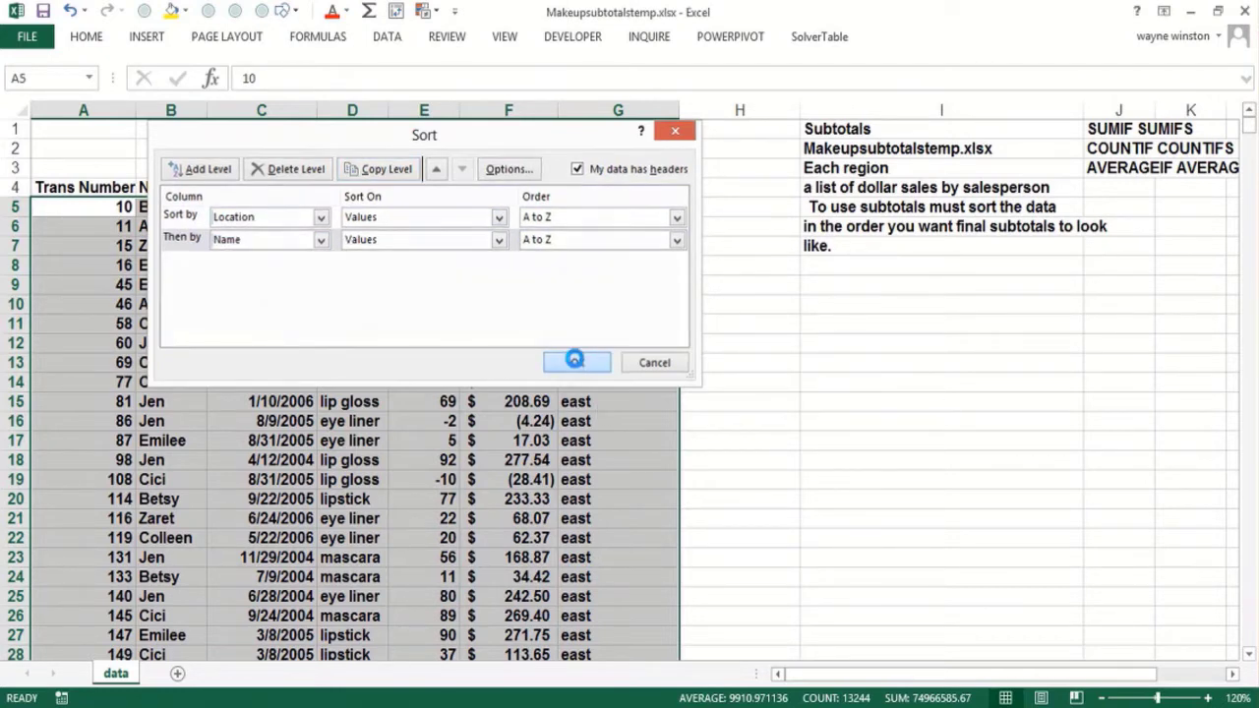
- Look through the sorted rows to check the order of locations and of salespeople within each location
key(Page_Down)
key(Page_Down)
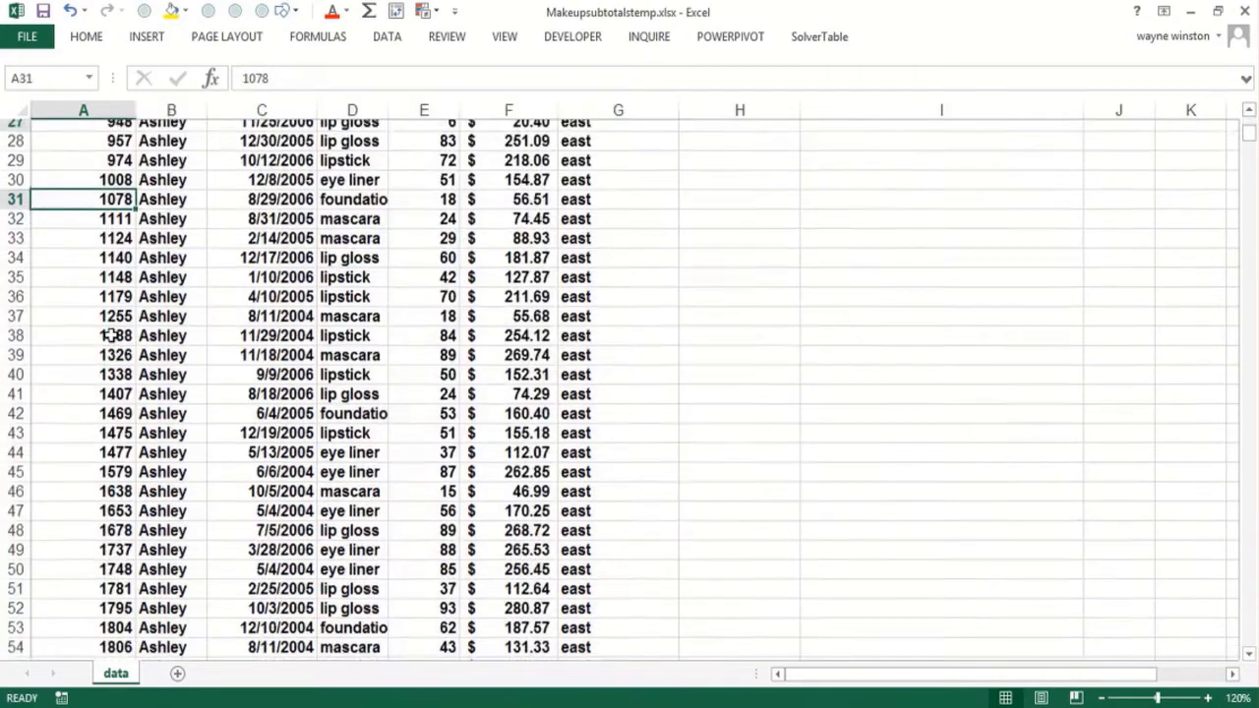
key(Page_Down)
key(Page_Down)
key(Page_Down)
key(Page_Down)
key(Page_Down)
key(Page_Down)
key(Page_Down)
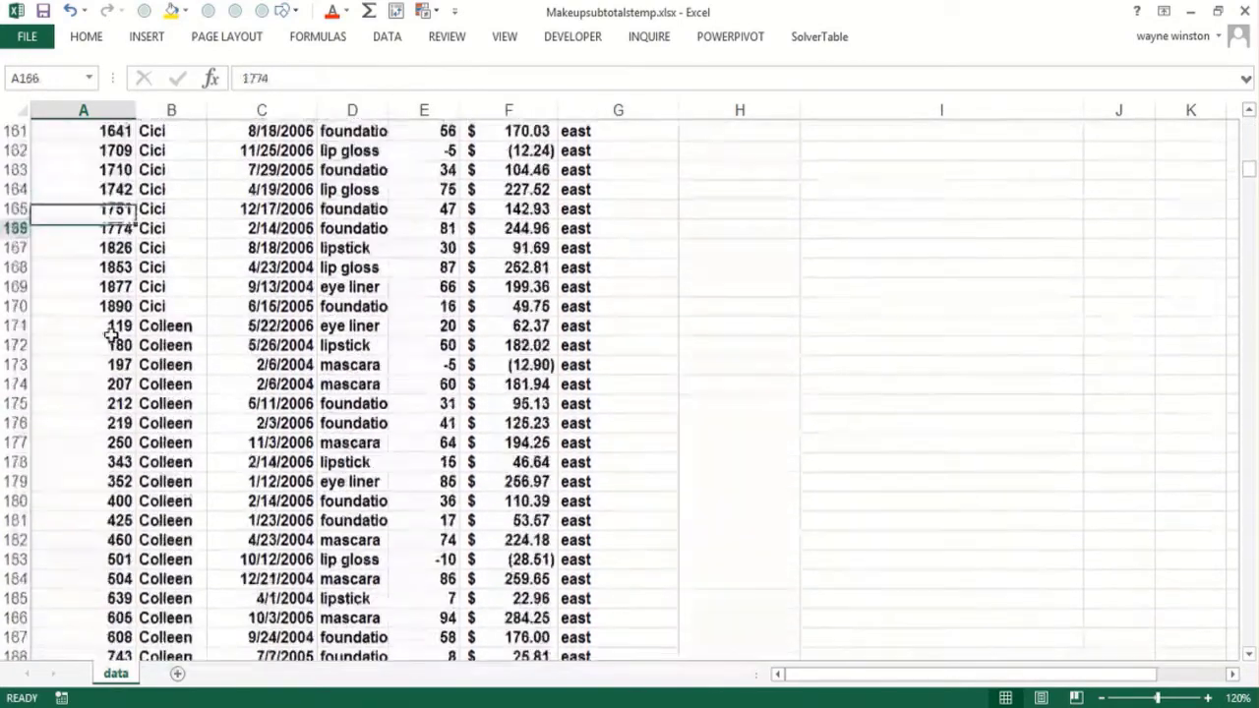
key(Page_Down)
key(Page_Down)
key(Page_Down)
key(Page_Down)
key(Page_Down)
key(Page_Down)
key(Page_Down)
key(Page_Down)
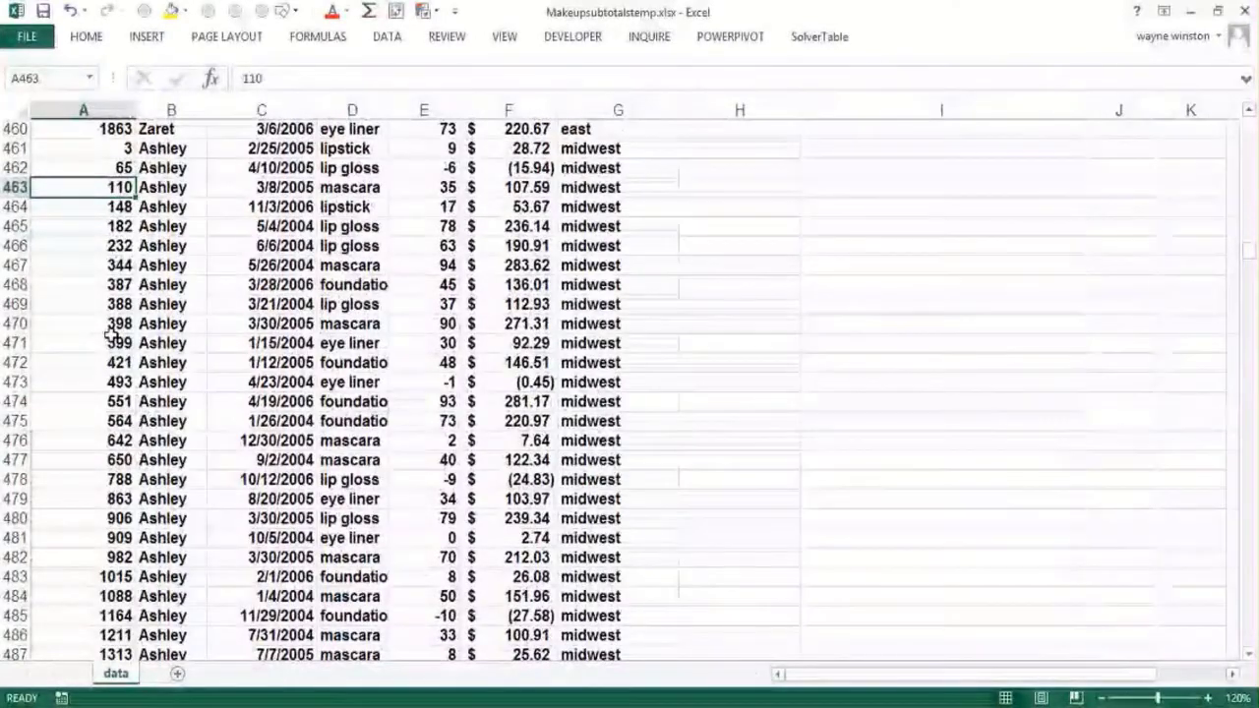
key(Right)
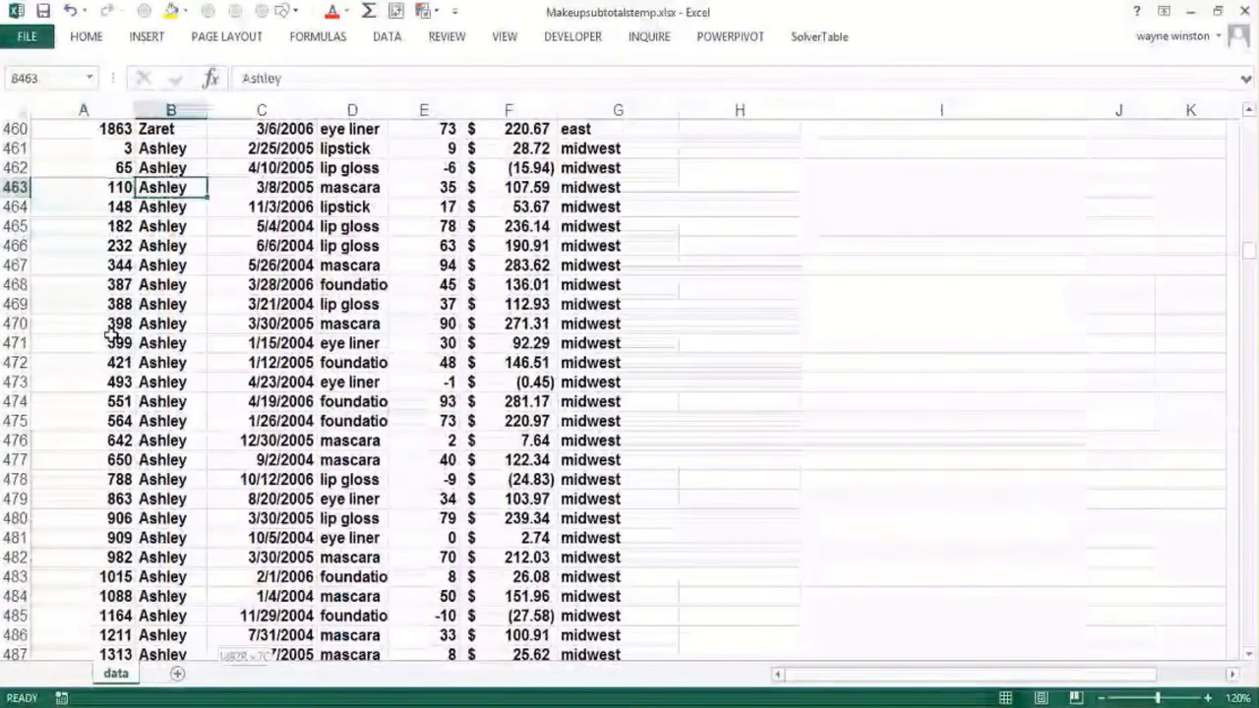
key(ctrl+shift+Down)
key(Page_Up)
key(Page_Up)
key(Page_Up)
key(Page_Up)
key(Page_Up)
key(Page_Up)
key(Page_Up)
key(Page_Up)
key(Page_Up)
key(Page_Up)
key(Page_Up)
key(Page_Up)
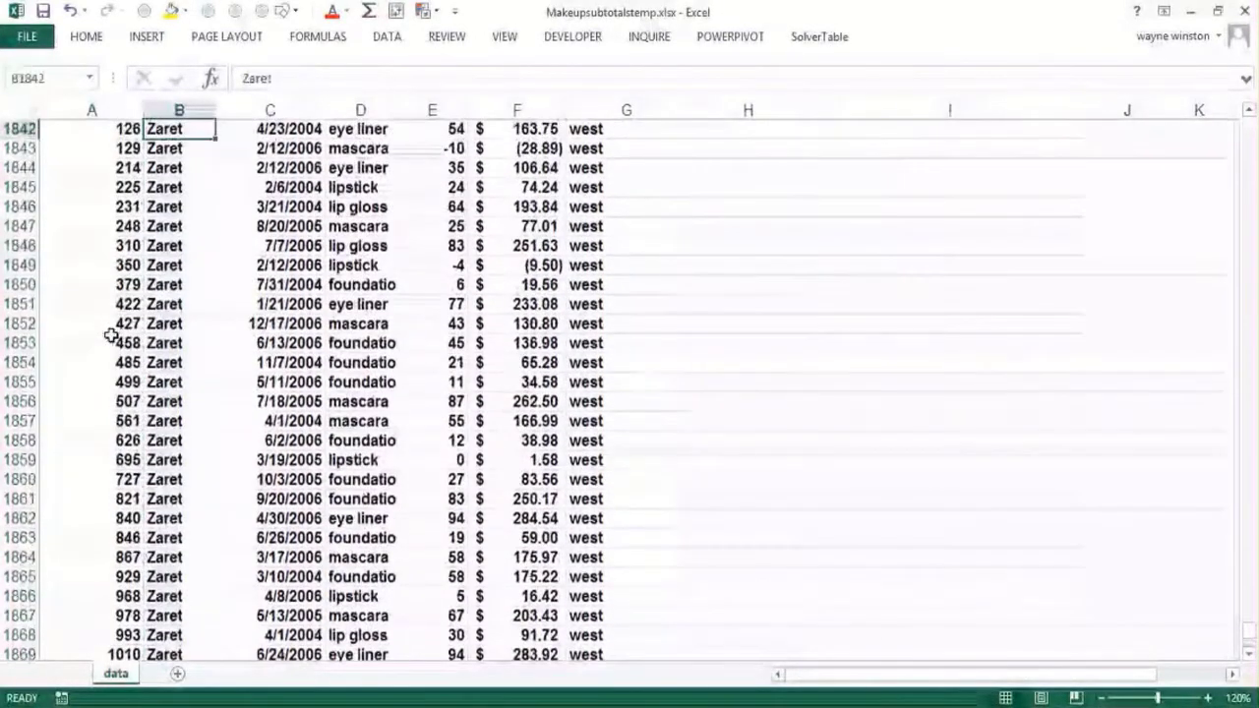
key(Page_Up)
key(Page_Up)
key(Page_Up)
key(Page_Up)
key(Page_Up)
key(Page_Up)
key(Page_Up)
key(Page_Up)
key(Page_Up)
key(Page_Up)
key(Page_Up)
key(Page_Up)
key(Page_Up)
key(Page_Up)
key(Page_Up)
key(Page_Up)
key(Page_Up)
key(Page_Up)
key(Page_Up)
key(Page_Up)
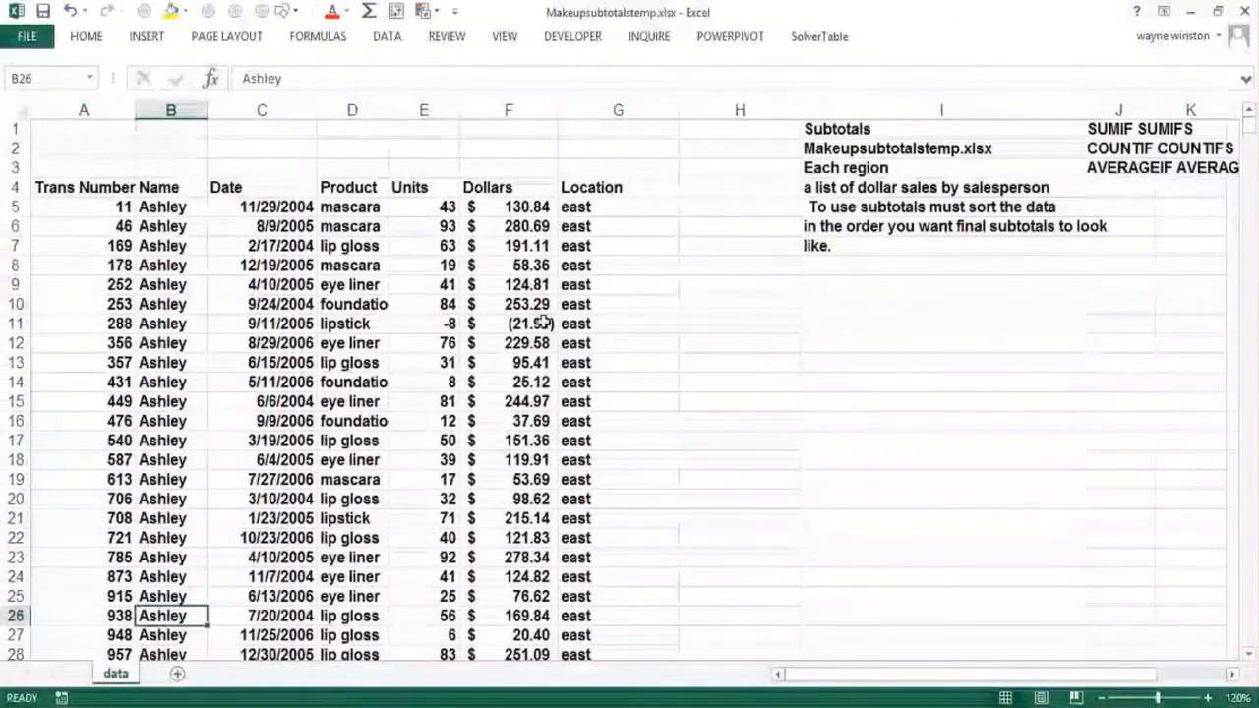
- Enter the note "Nested Subtotals" in cell I8
click(855, 269)
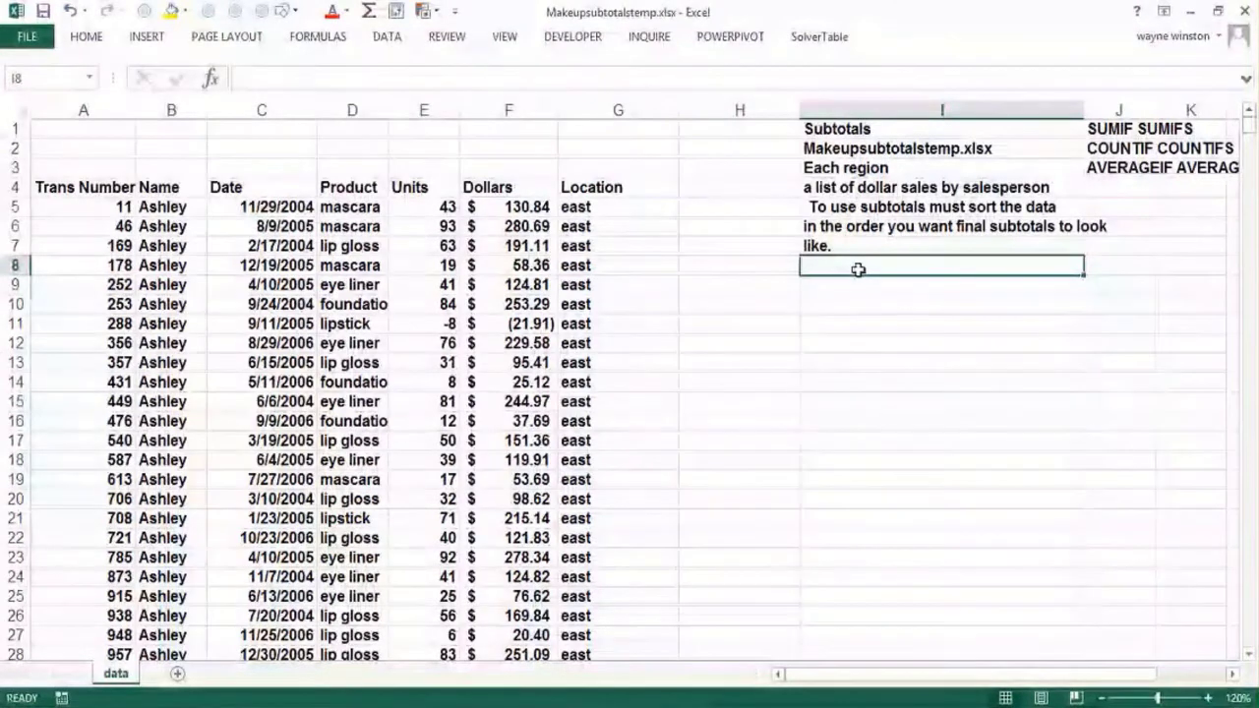
text(Nested Subtoit)
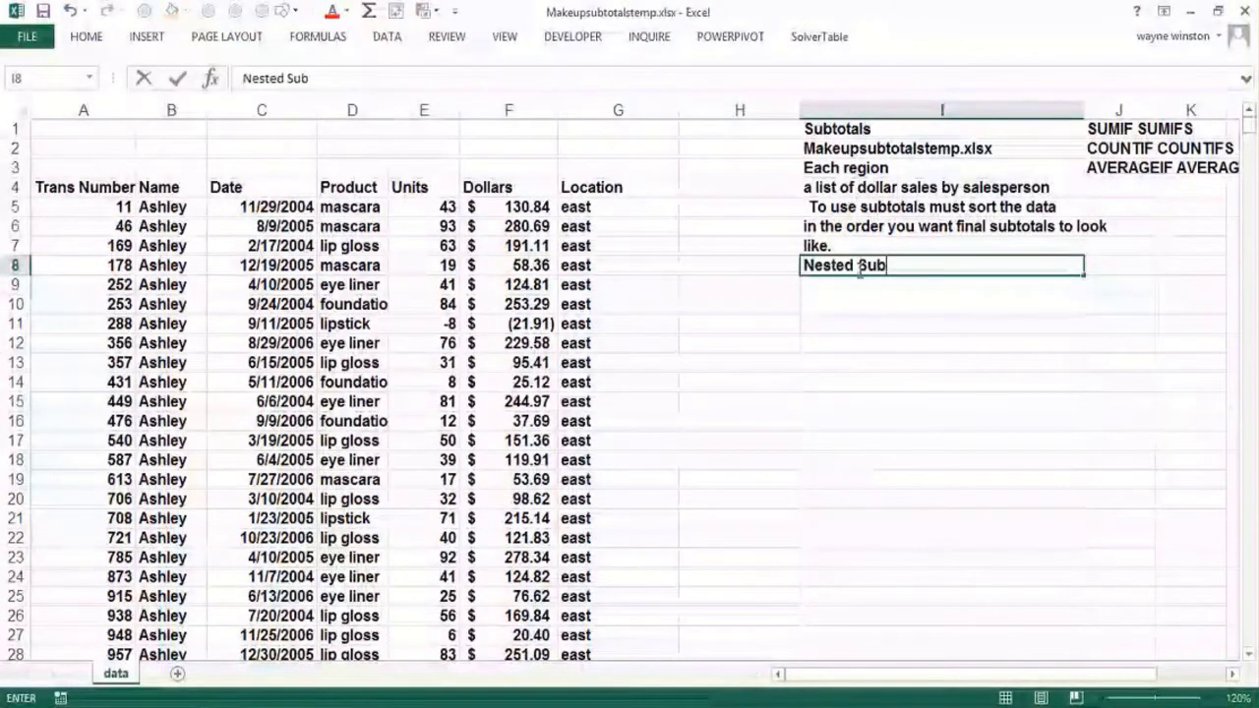
key(BackSpace)
key(BackSpace)
text(tot)
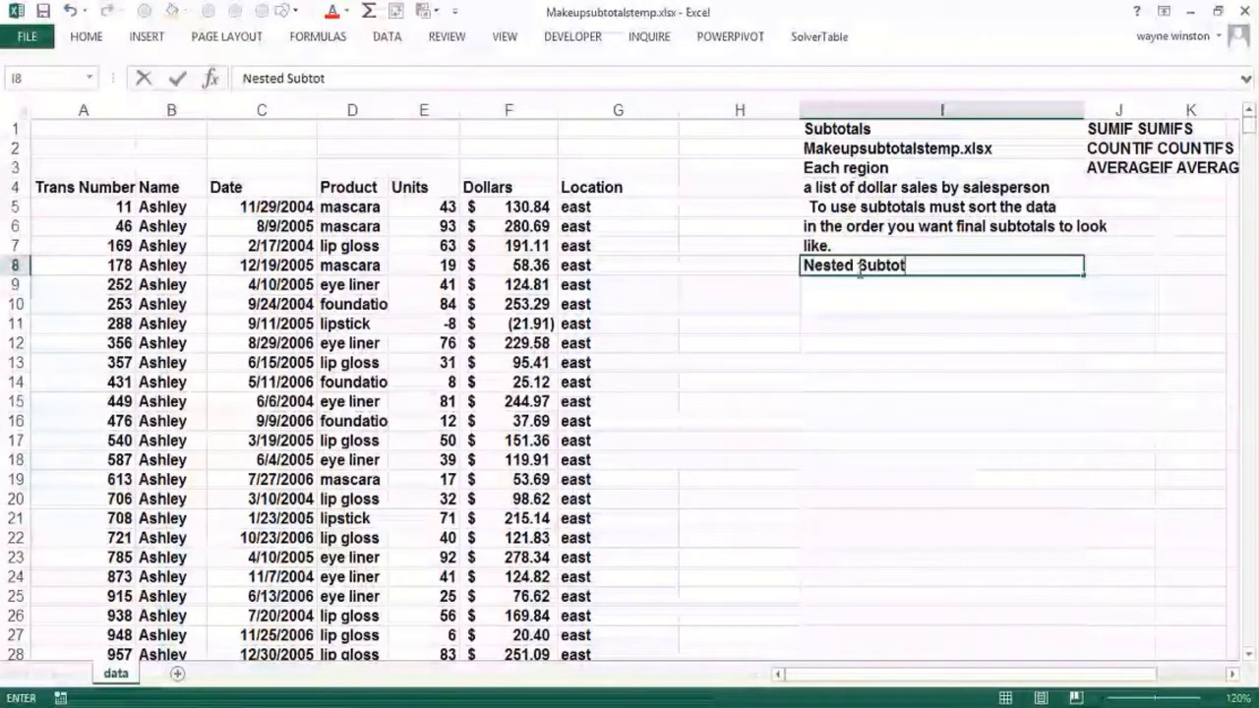
text(als)
key(Return)
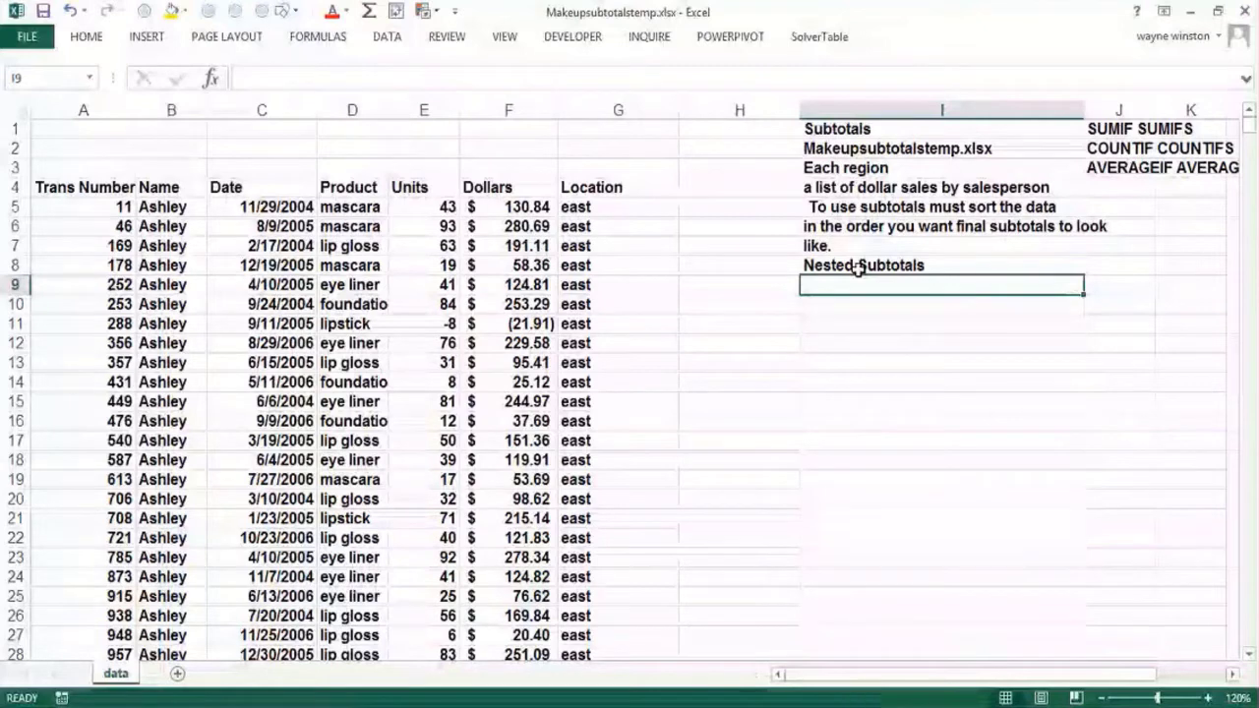
- Start the Subtotal command on the sales table and set it to subtotal at each change in Location
click(359, 364)
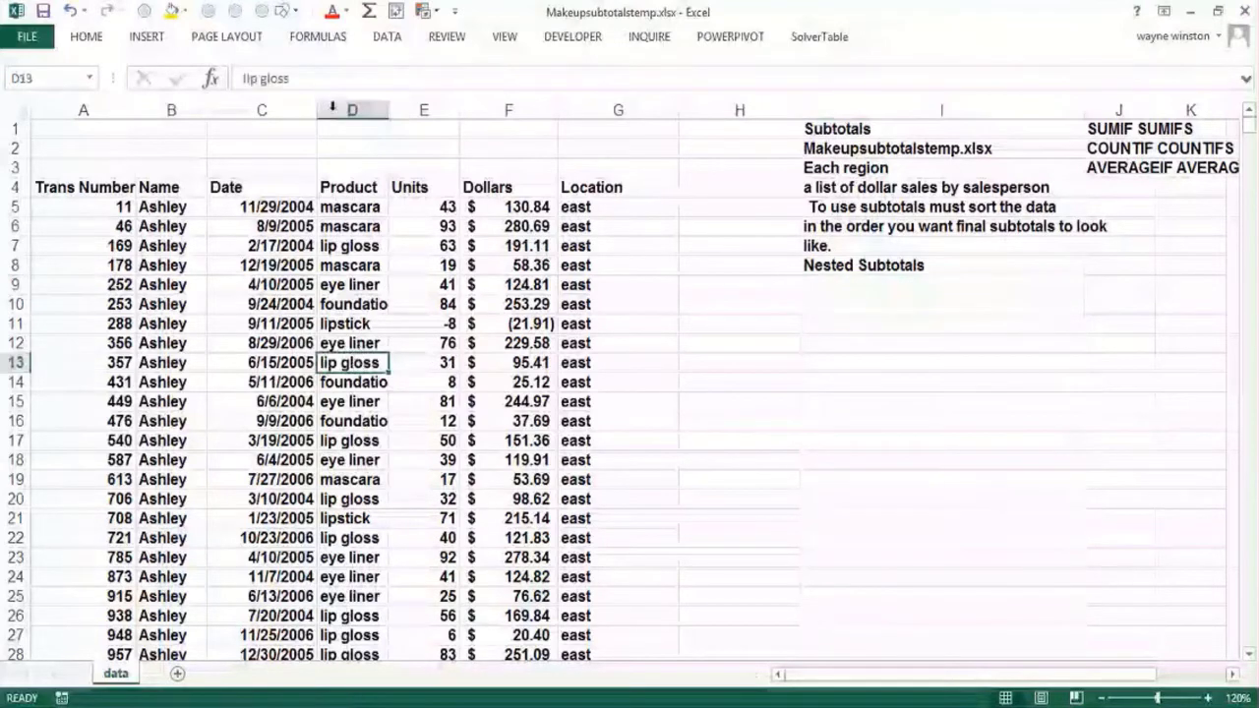
click(395, 43)
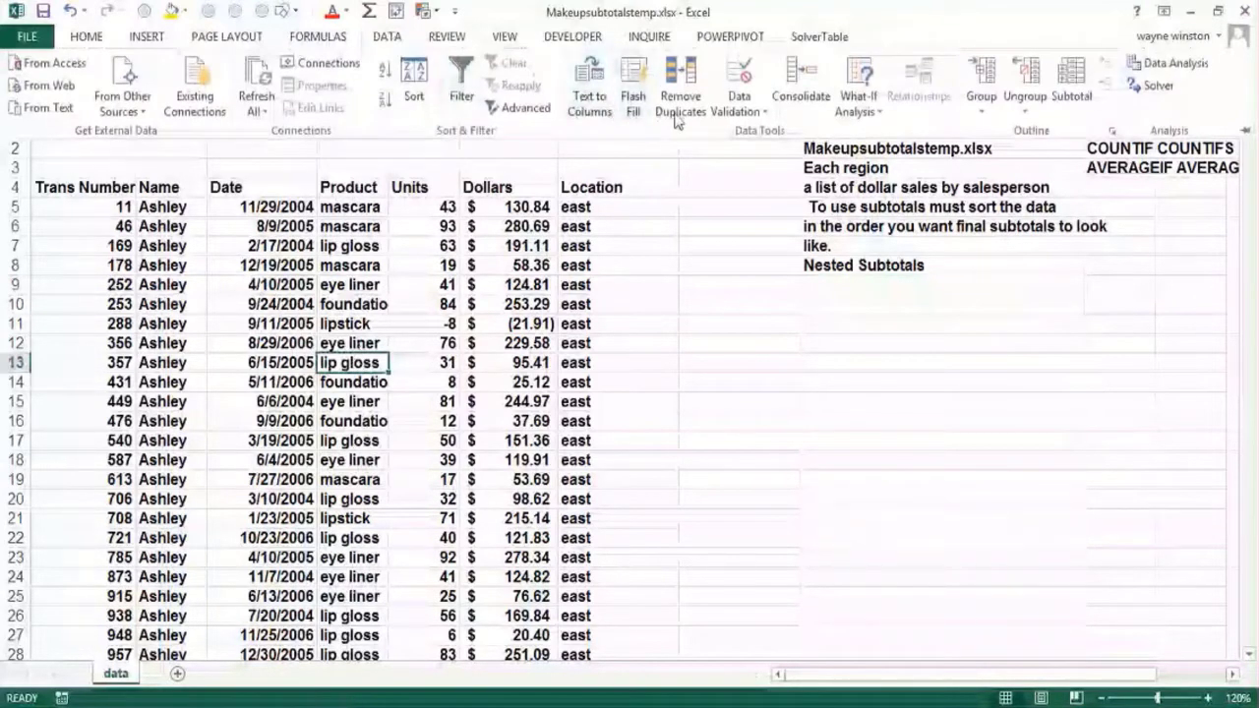
click(1071, 96)
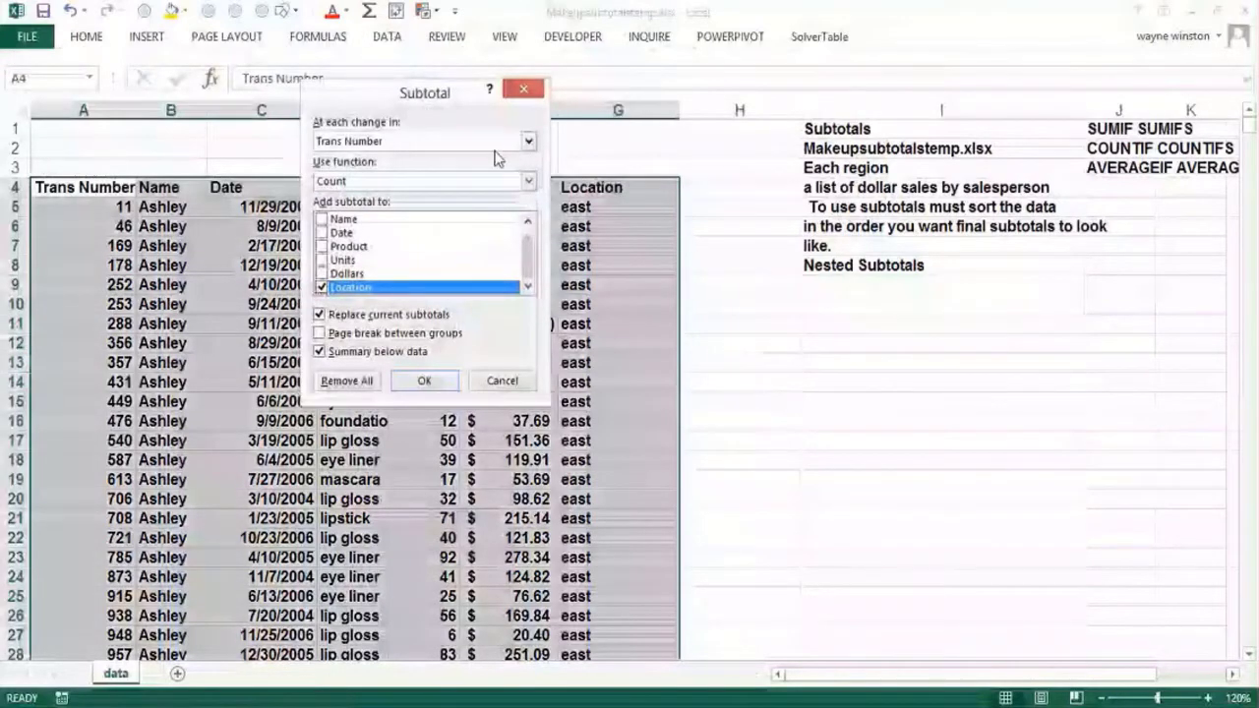
drag(470, 95, 975, 254)
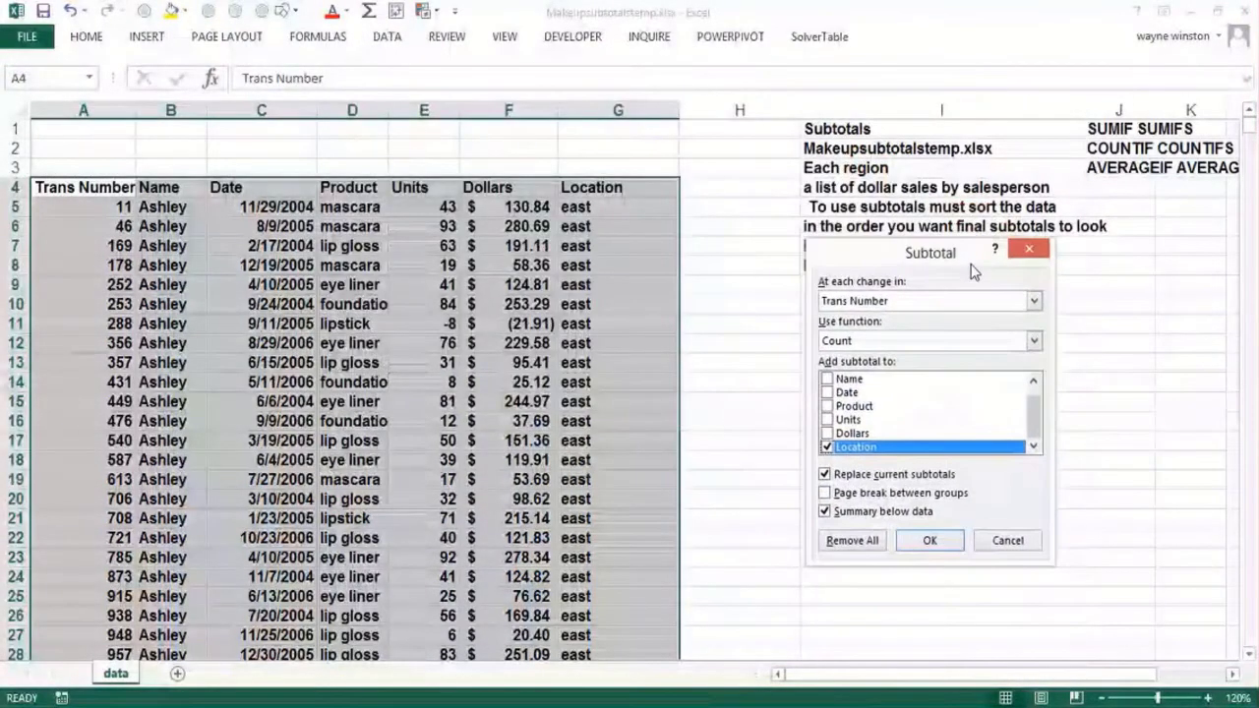
click(1033, 301)
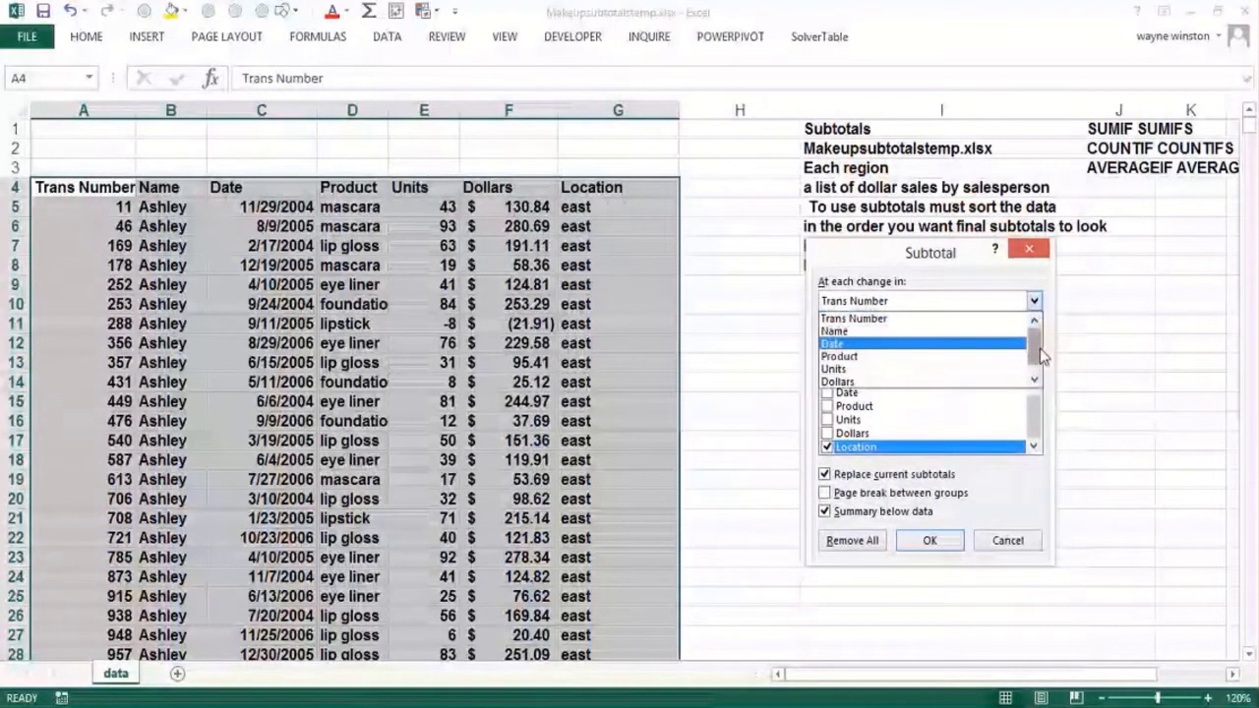
scroll(1039, 348, down, 1)
click(939, 382)
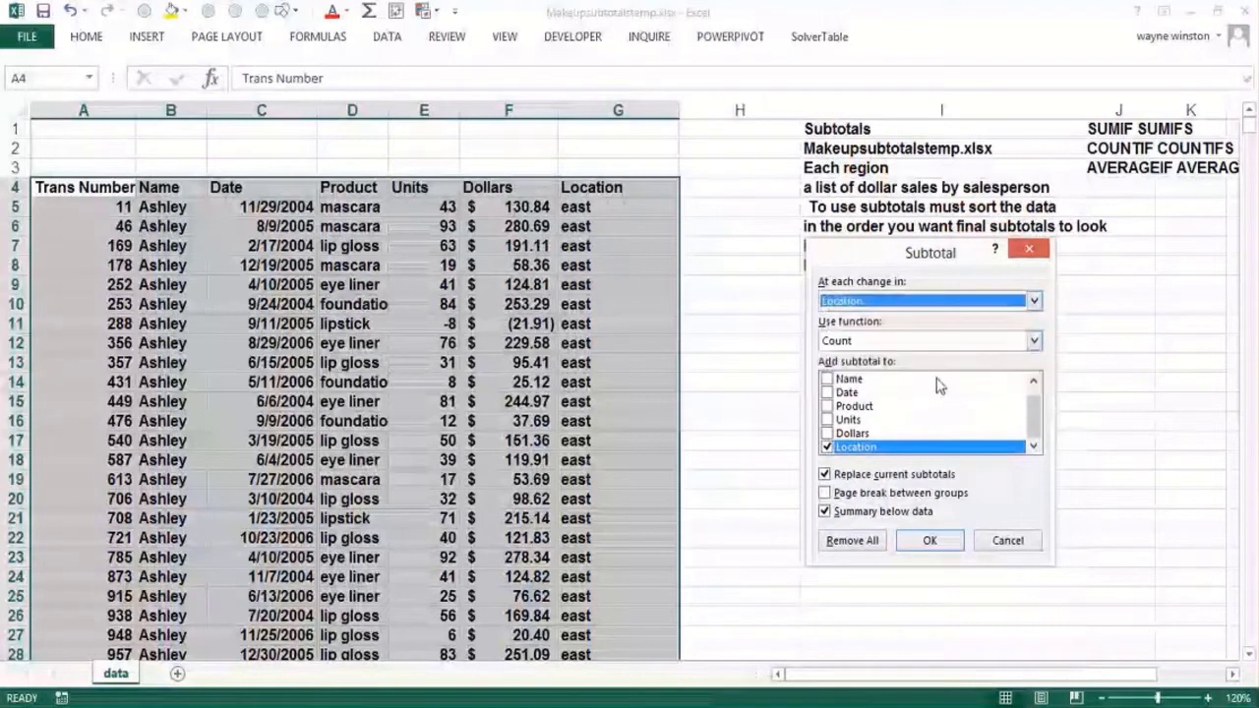
- Set the subtotal function to Sum, add subtotals to Units and Dollars instead of Location, and apply them
click(1035, 341)
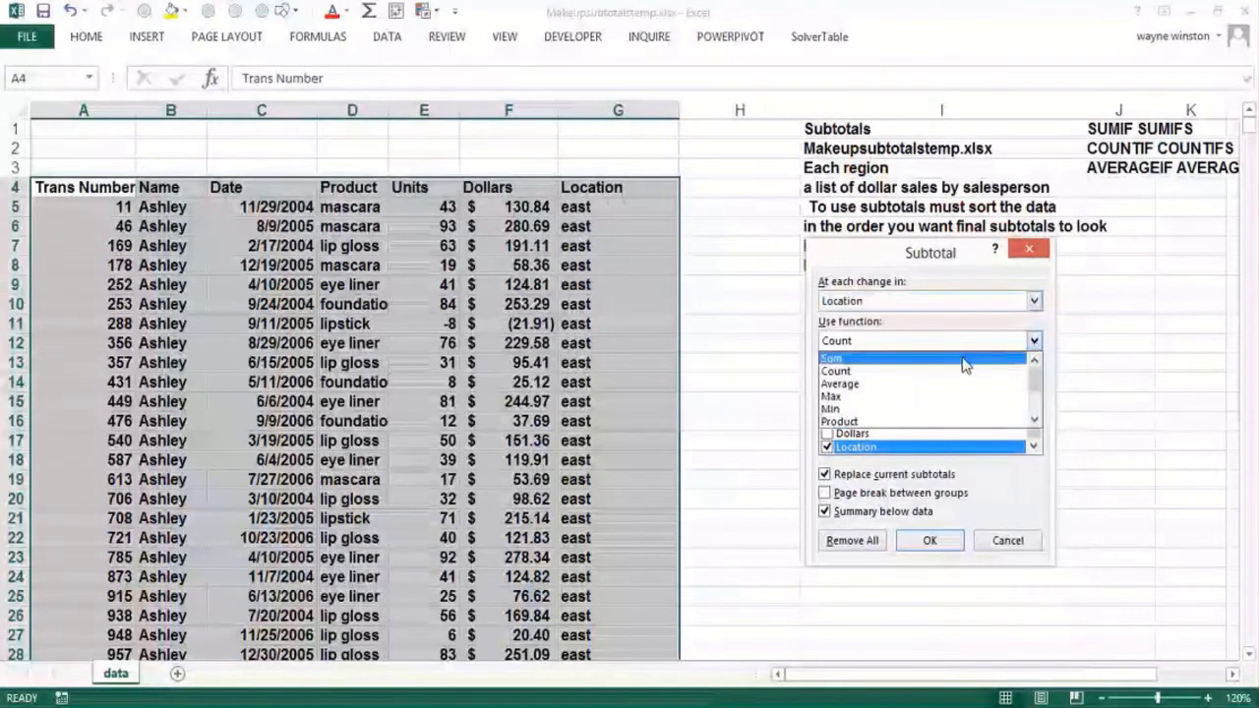
click(968, 358)
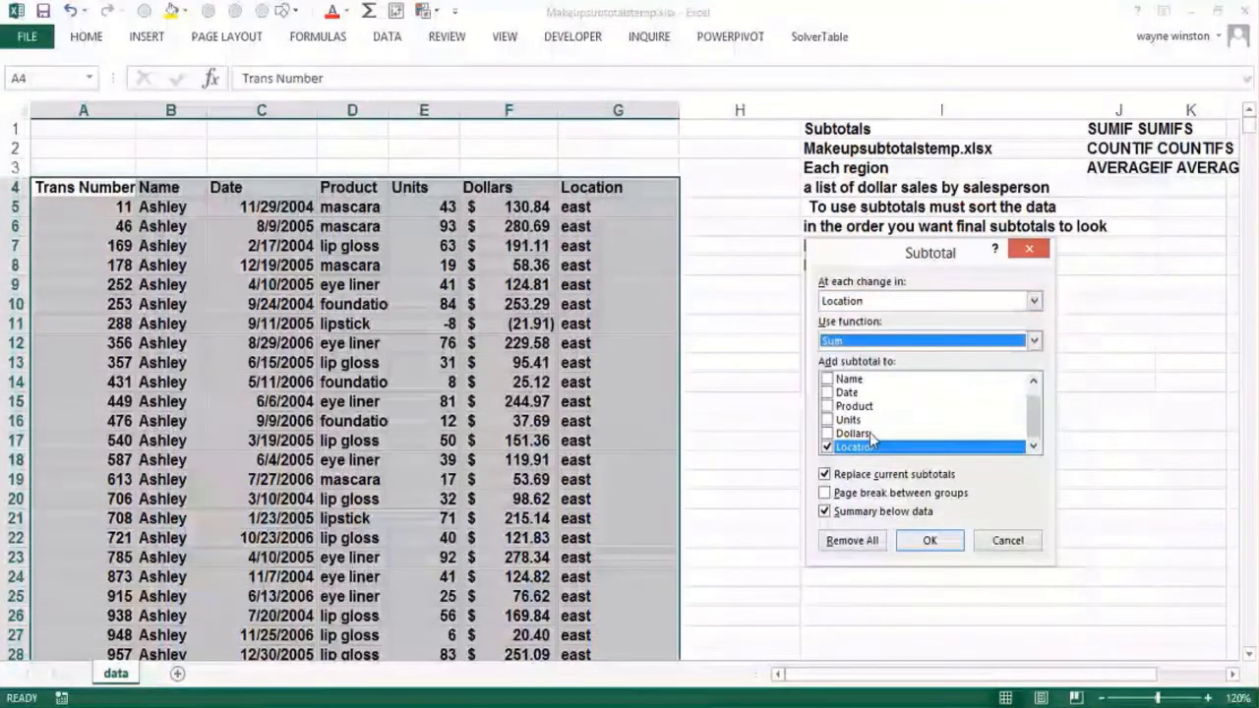
click(828, 448)
click(826, 422)
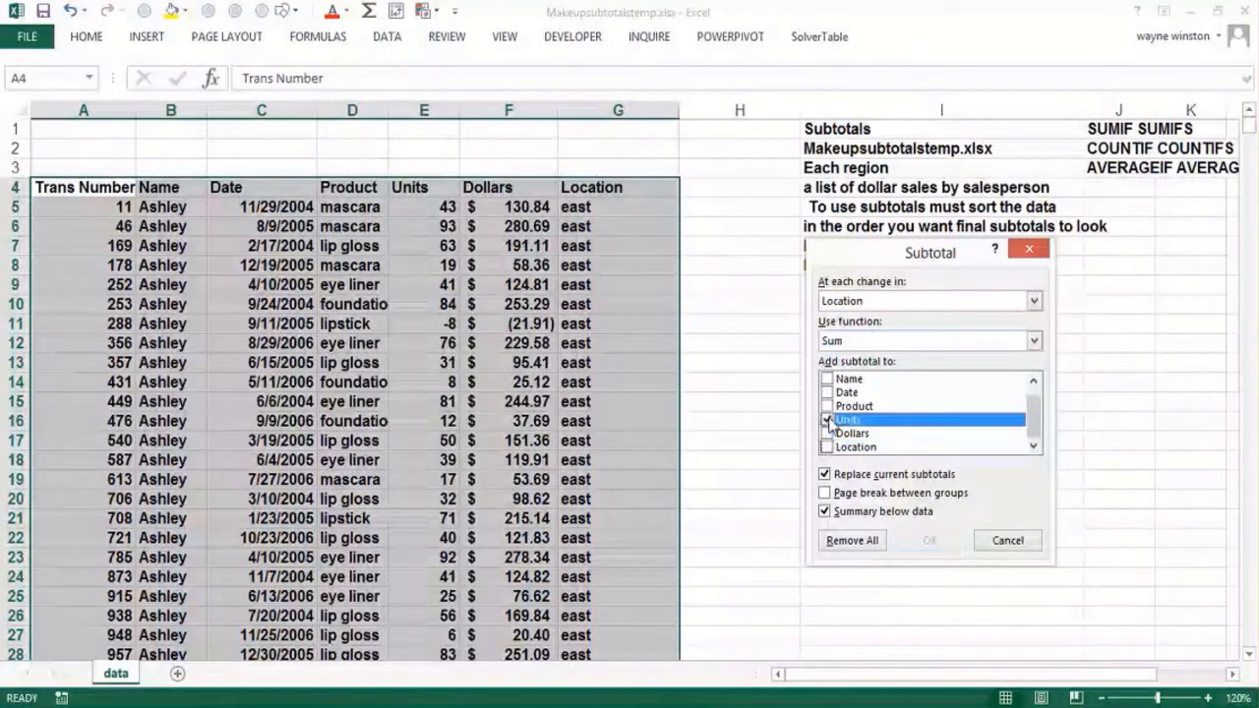
click(827, 434)
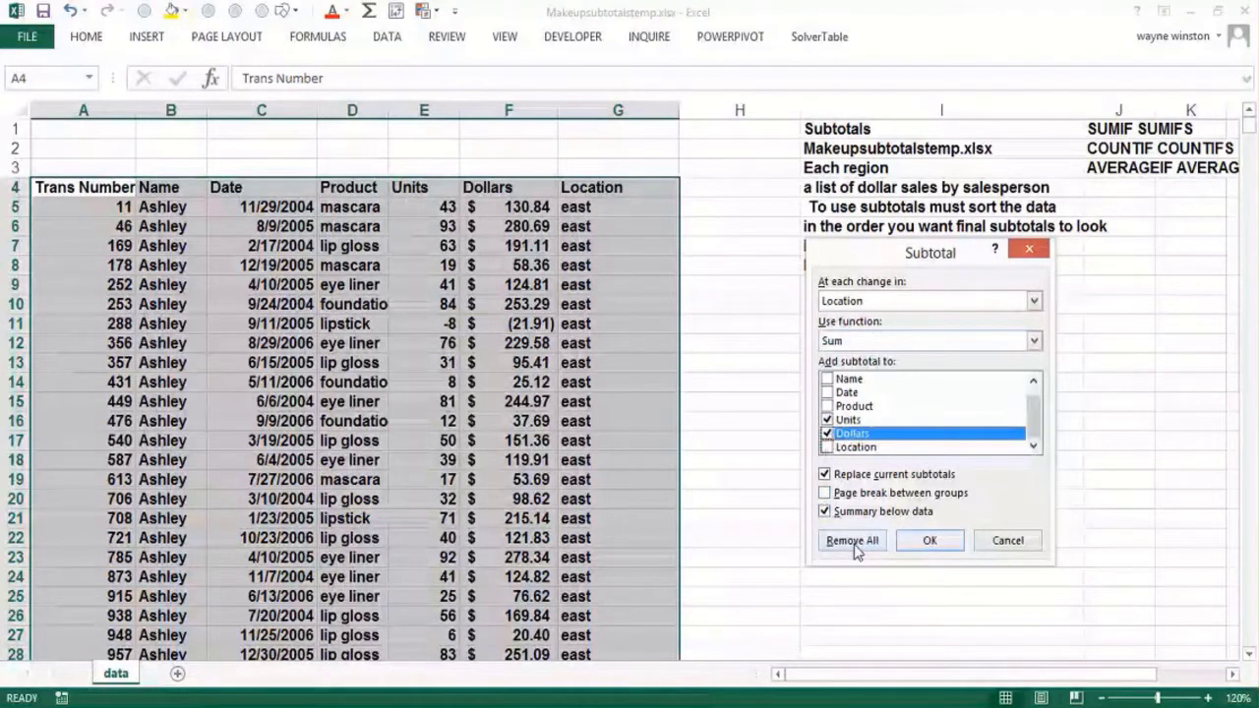
click(936, 546)
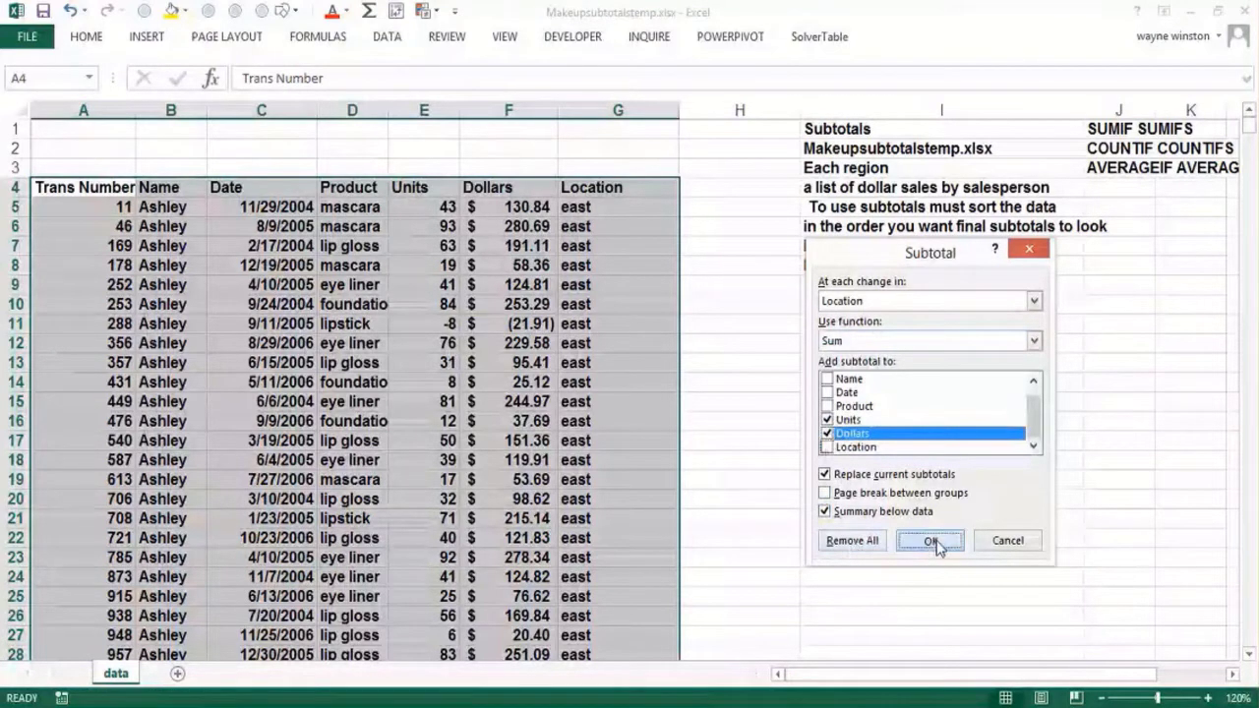
- Look through the subtotalled sales rows from the east region down to the south region
drag(840, 498, 799, 479)
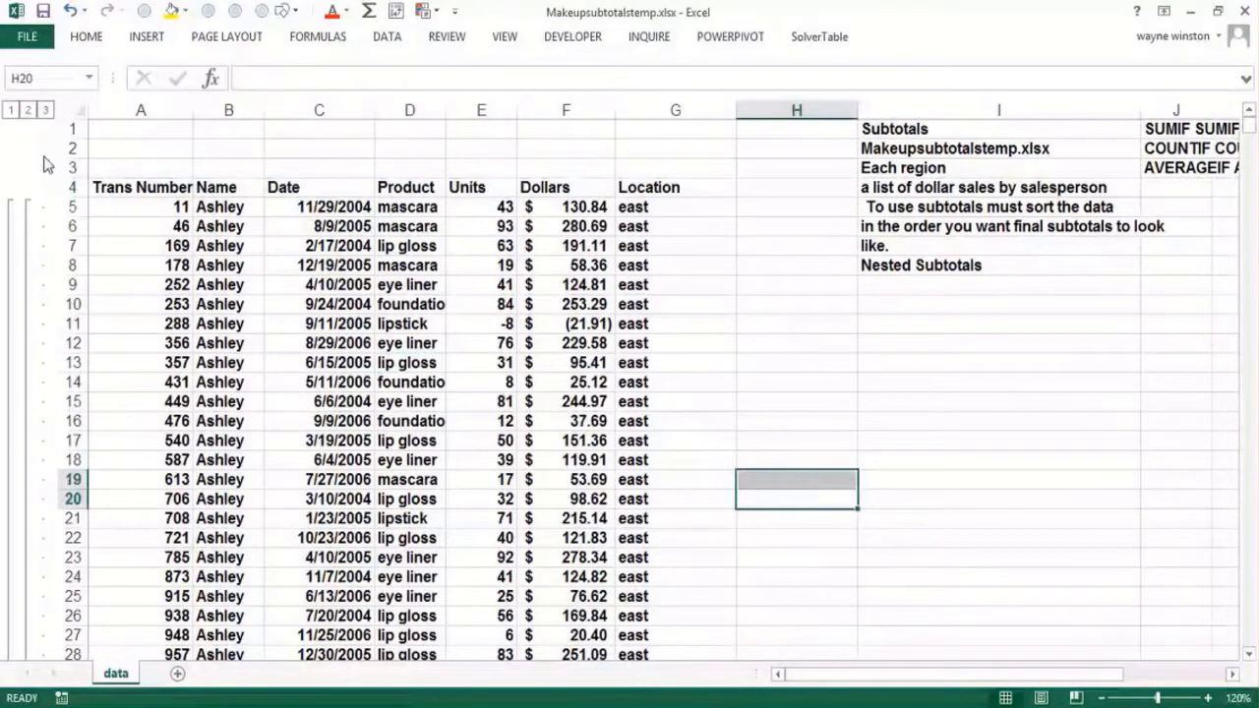
click(604, 498)
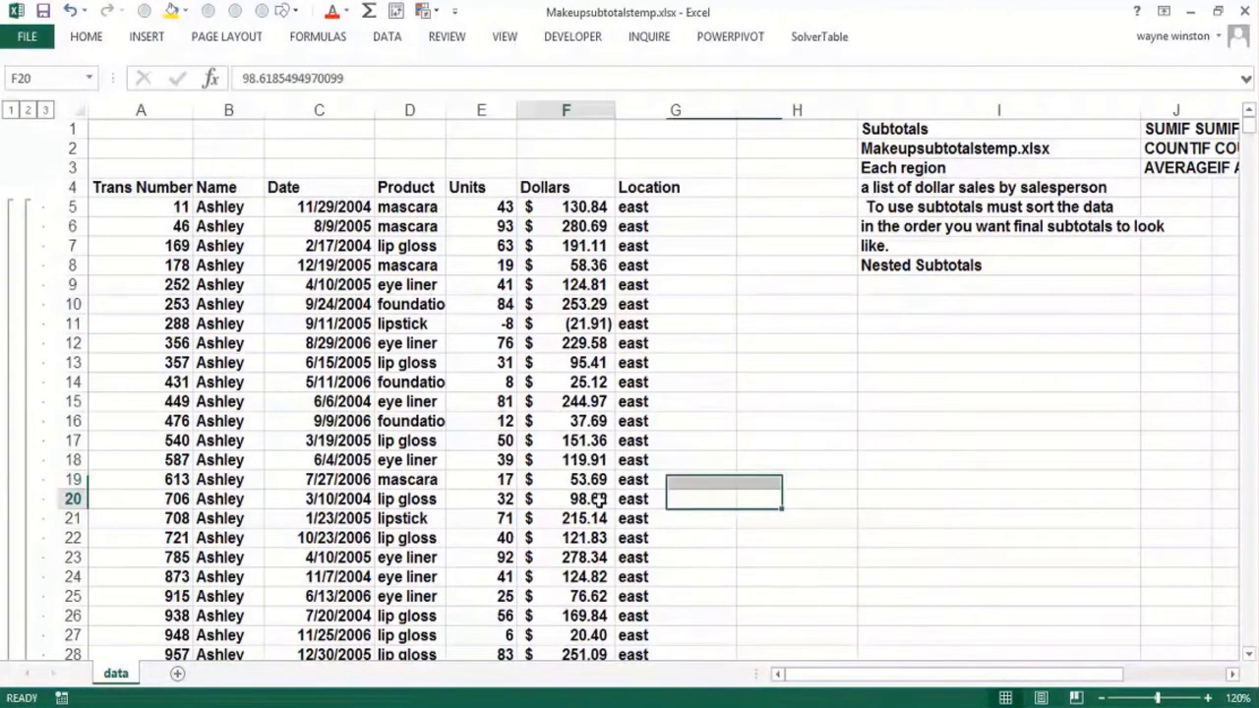
key(Page_Down)
key(Page_Down)
key(Page_Down)
key(Page_Down)
key(Page_Down)
key(Page_Down)
key(Page_Down)
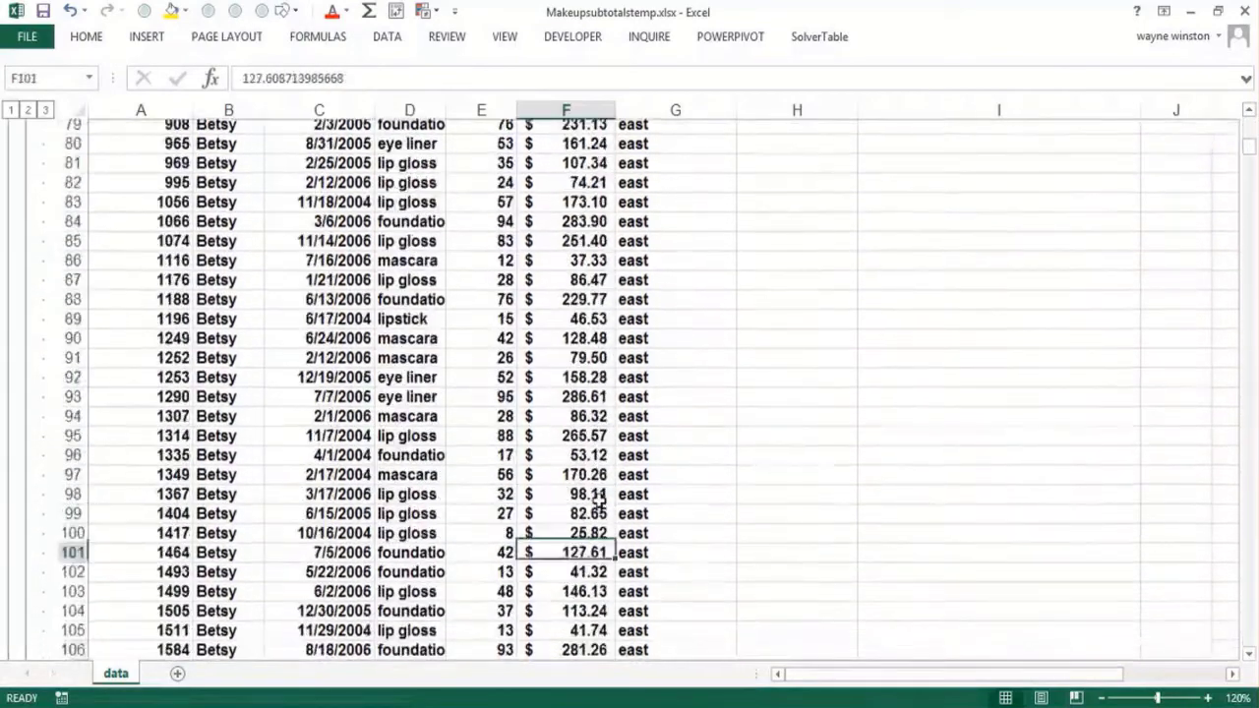
key(Page_Down)
key(Page_Down)
key(Page_Down)
key(Page_Down)
key(Page_Down)
key(Page_Down)
key(Page_Down)
key(Page_Down)
key(Page_Down)
key(Page_Down)
key(Page_Down)
key(Page_Down)
key(Page_Down)
key(Page_Down)
key(Page_Down)
key(Page_Down)
key(Page_Down)
key(Page_Down)
key(Page_Down)
key(Page_Down)
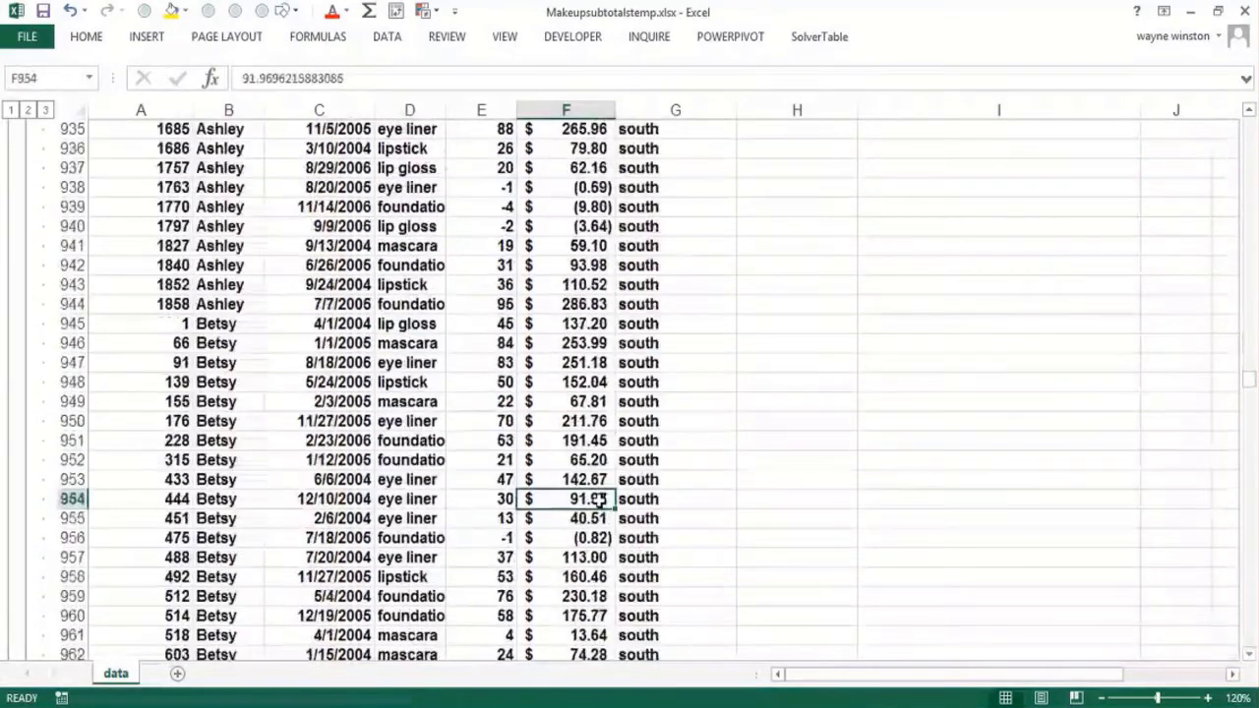
- Find the midwest Total row and examine the formula behind its Dollars subtotal
key(Home)
key(Page_Up)
key(Page_Up)
key(Page_Up)
key(Page_Down)
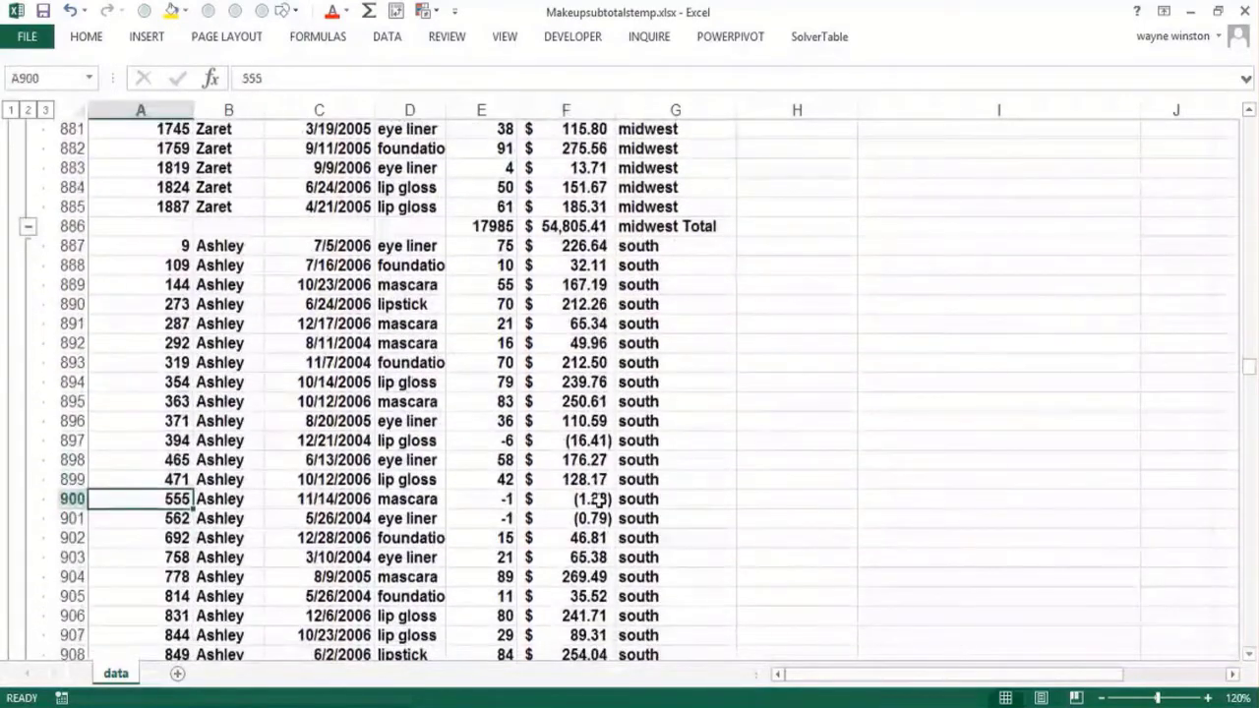
key(Page_Down)
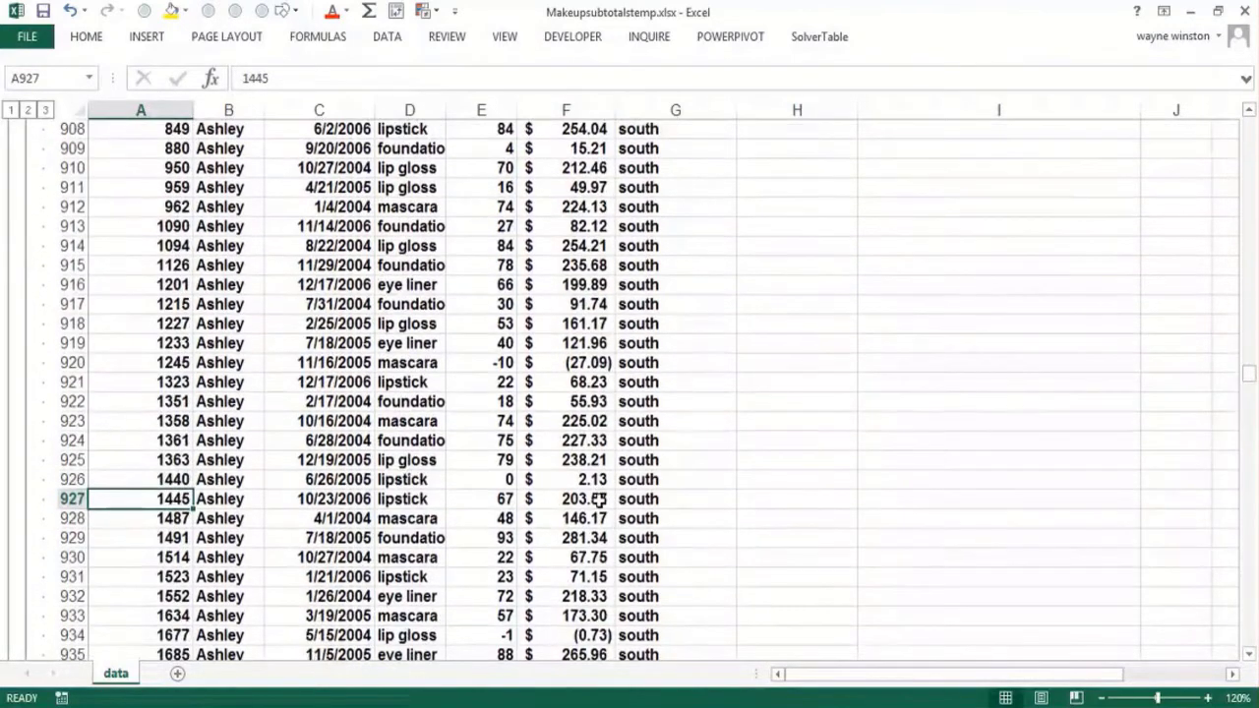
key(Page_Down)
key(Page_Down)
key(Page_Down)
key(Page_Down)
key(Page_Down)
key(Page_Up)
key(Page_Up)
key(Page_Up)
key(Page_Up)
key(Page_Up)
key(Page_Up)
key(Page_Up)
key(Page_Up)
key(Page_Up)
key(Page_Up)
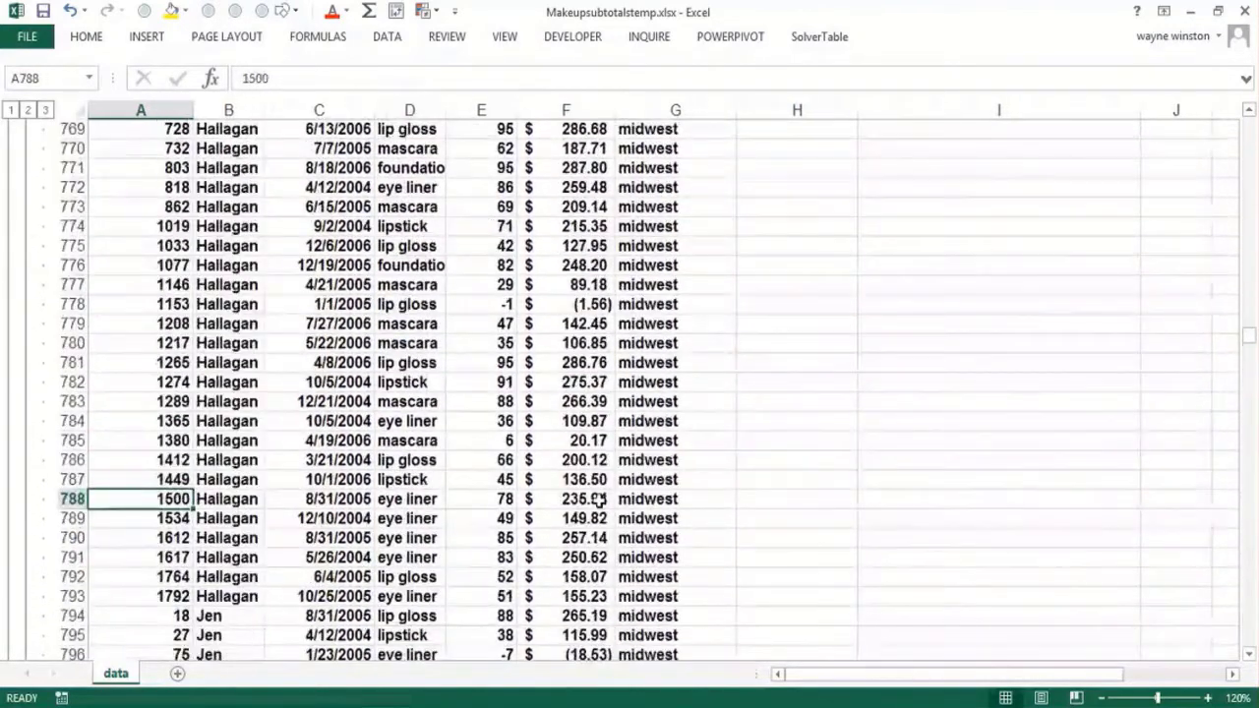
key(Page_Down)
key(Page_Down)
key(Right)
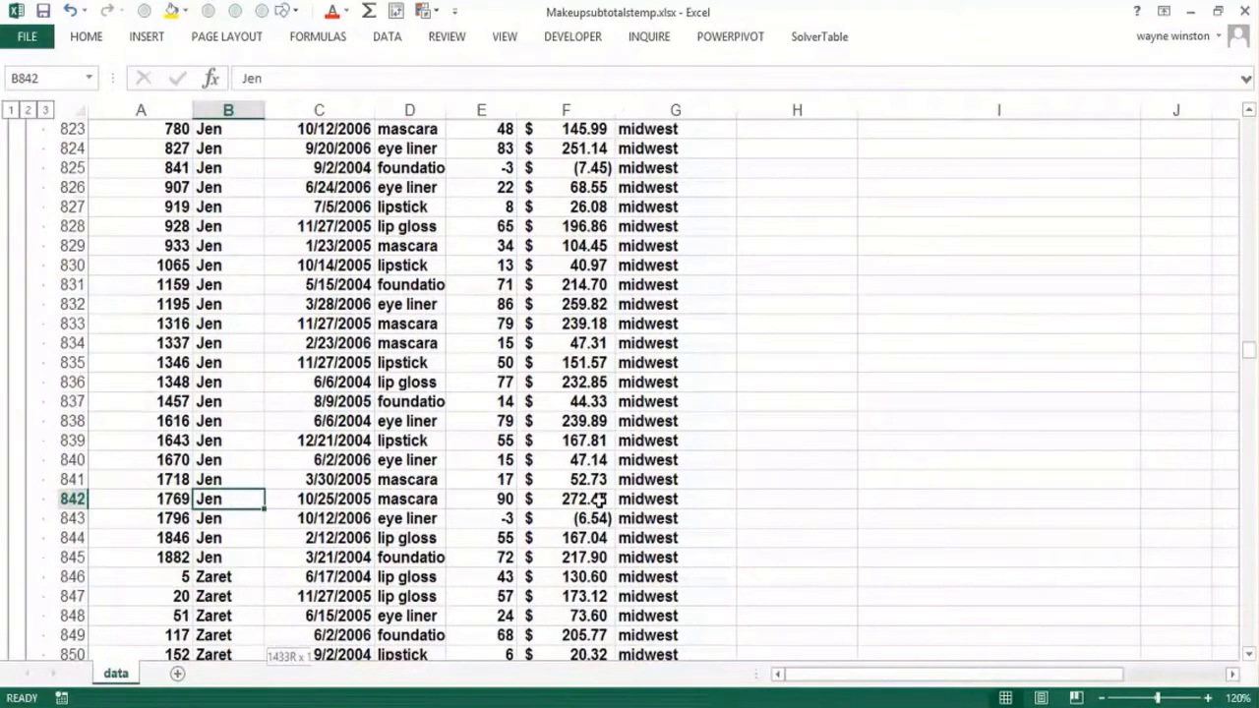
key(ctrl+shift+Down)
click(599, 499)
key(Down)
key(Down)
key(Down)
key(Down)
key(Down)
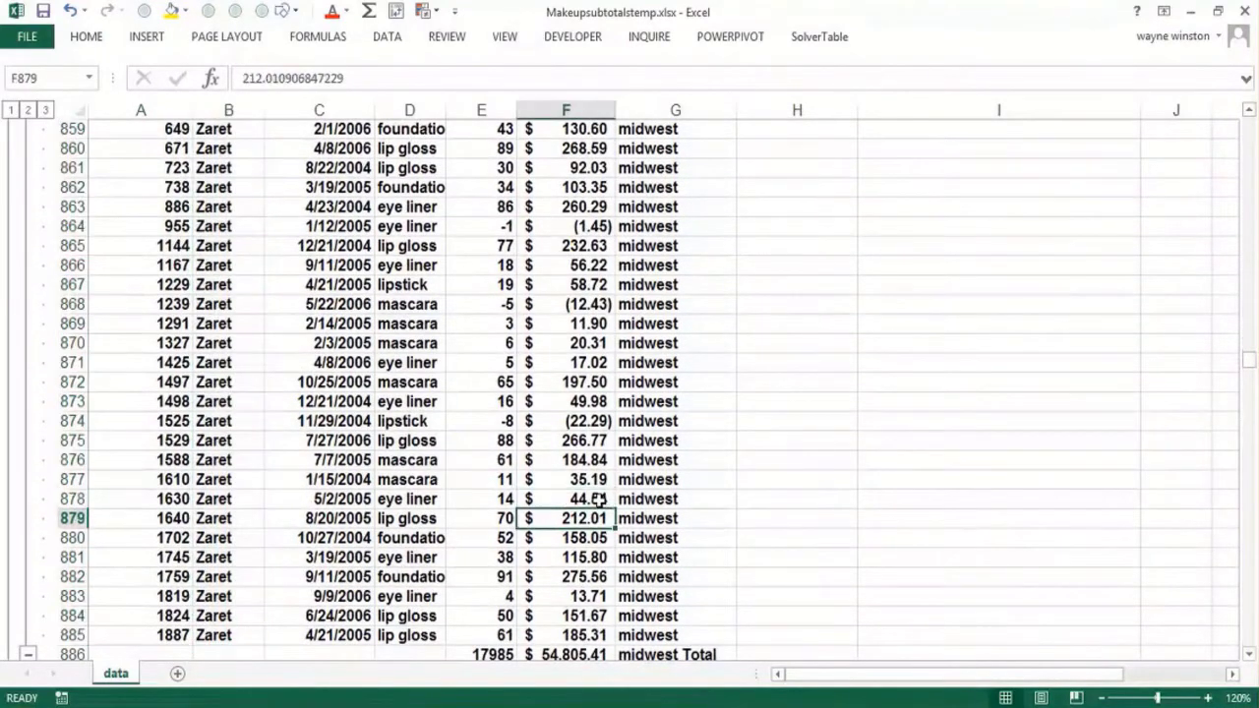
key(Down)
key(Down)
key(Down)
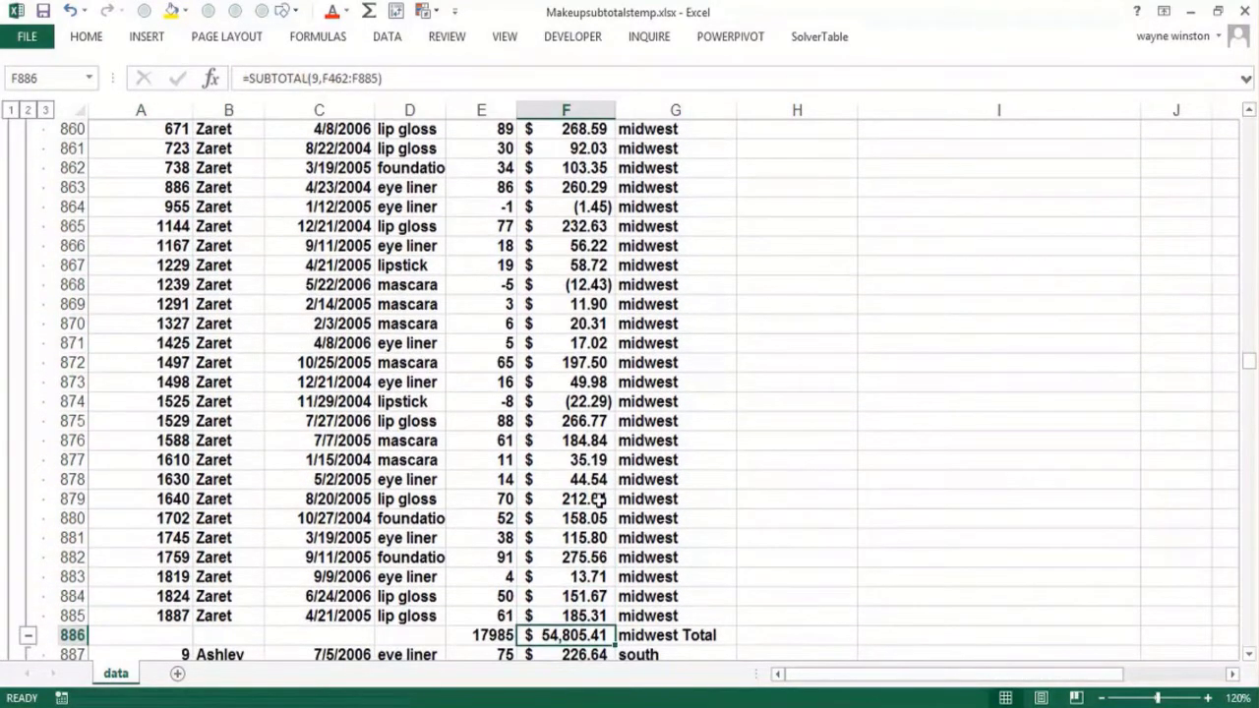
- Go to the end of the data and examine the Dollars formulas of the west Total and Grand Total rows
key(ctrl+shift+Down)
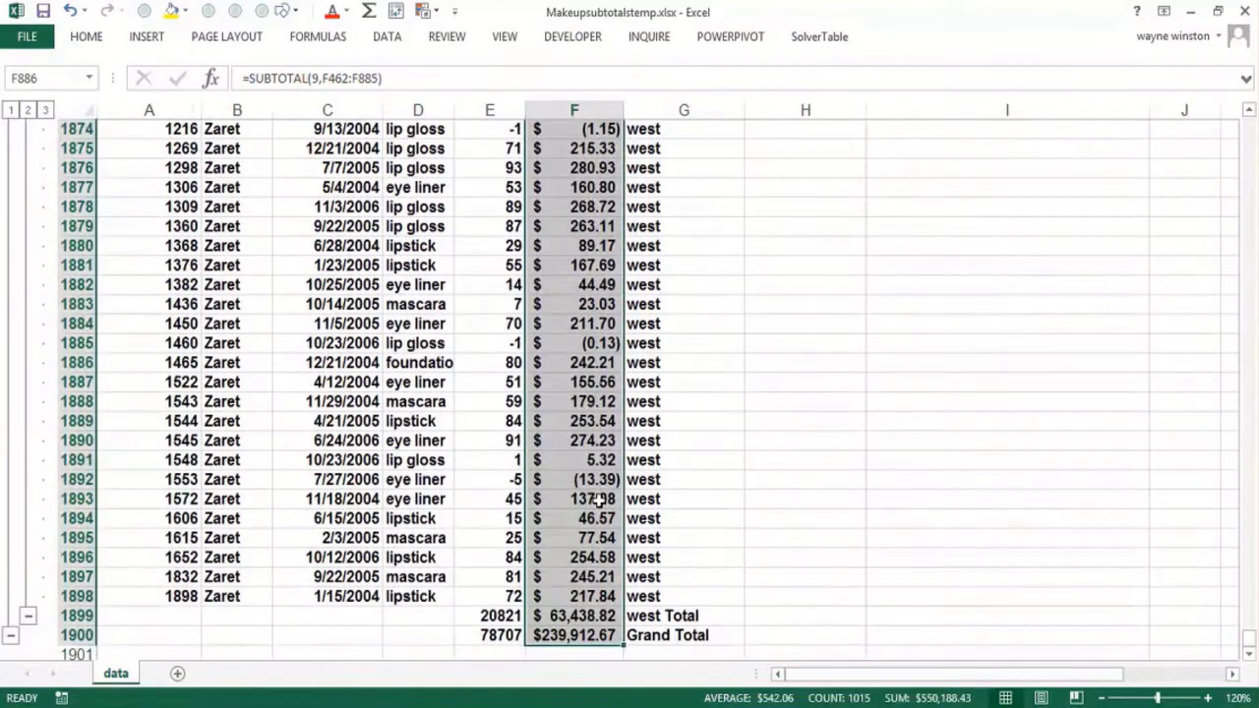
click(559, 616)
click(557, 635)
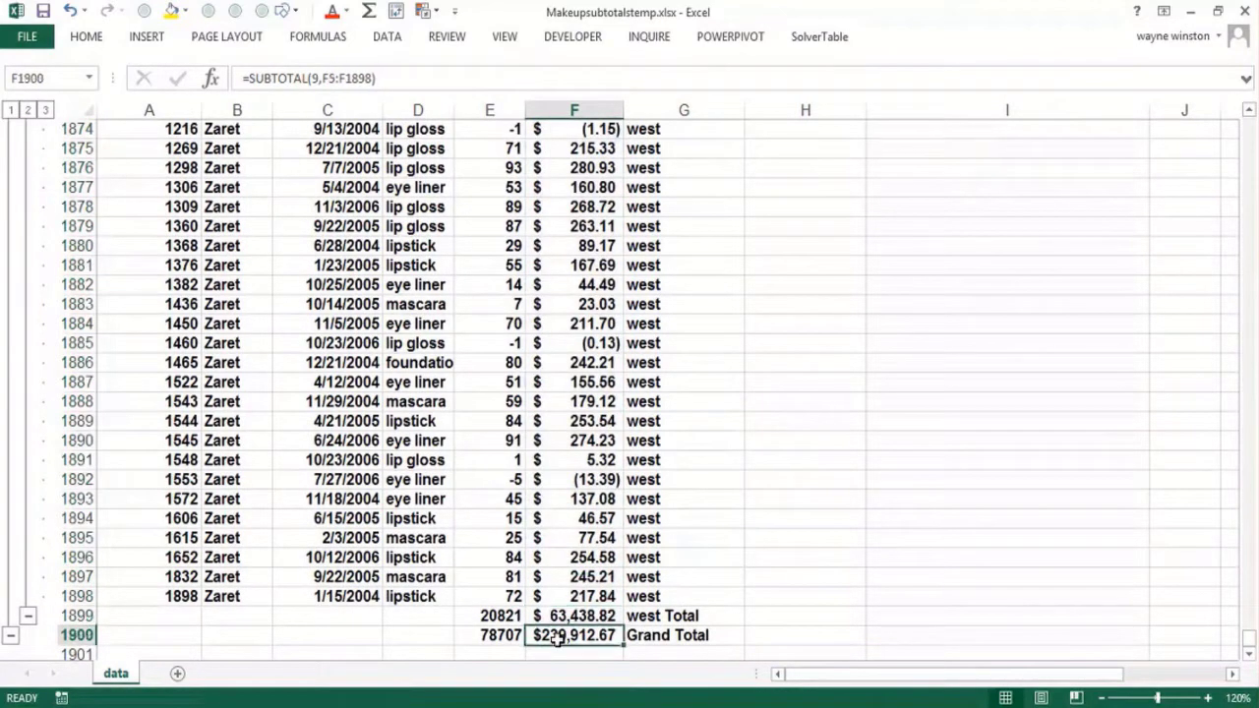
- Enter the note "1-3 is an Excel outliine" in cell I9
drag(1251, 644, 1210, 118)
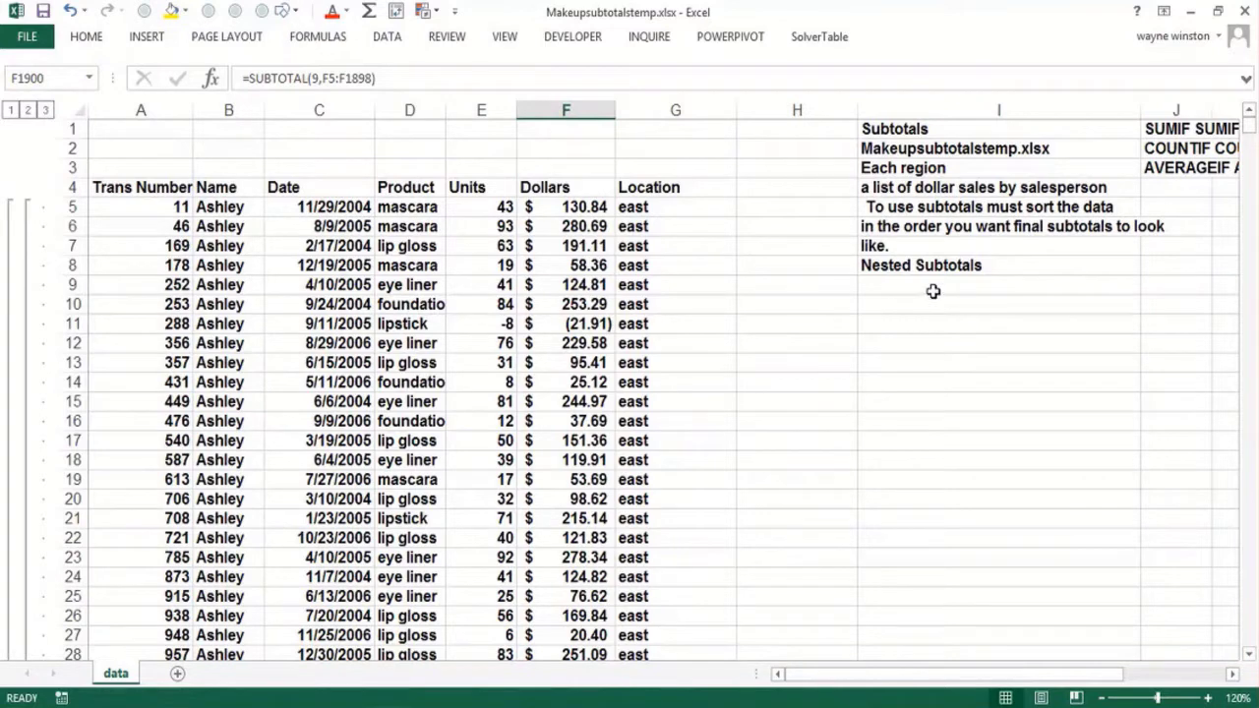
click(928, 290)
text(1-3 is an)
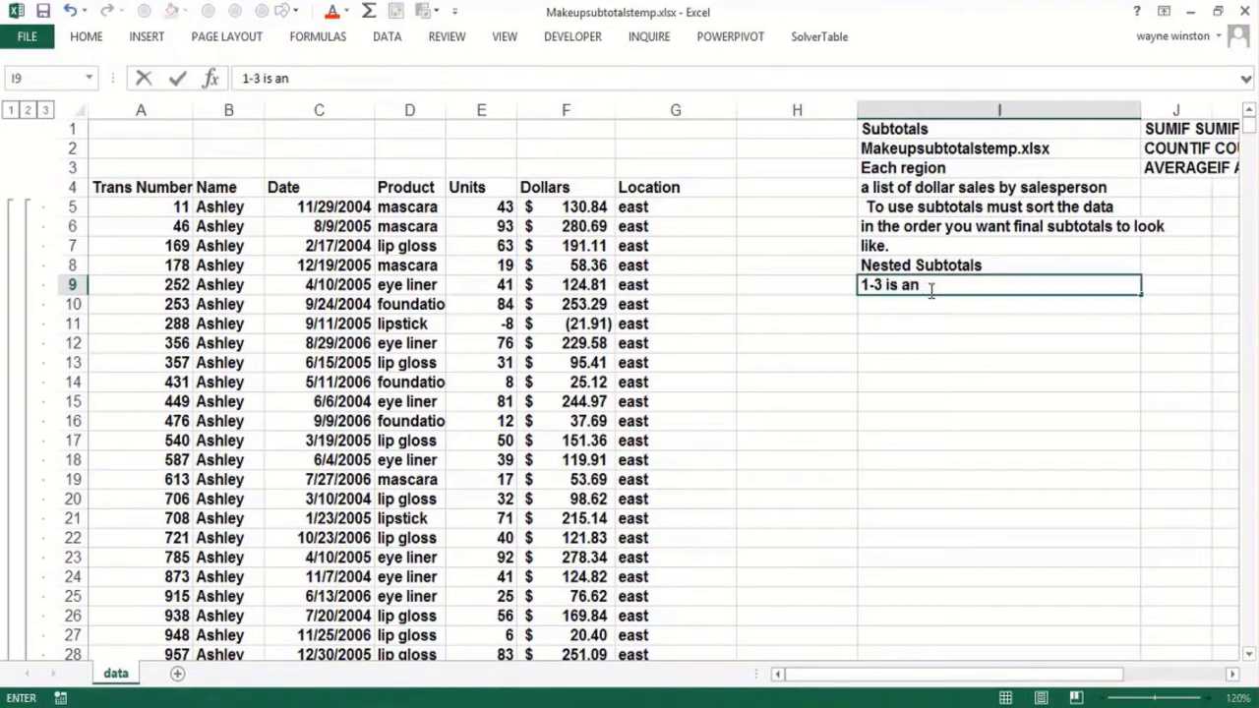
text( Excel outliine)
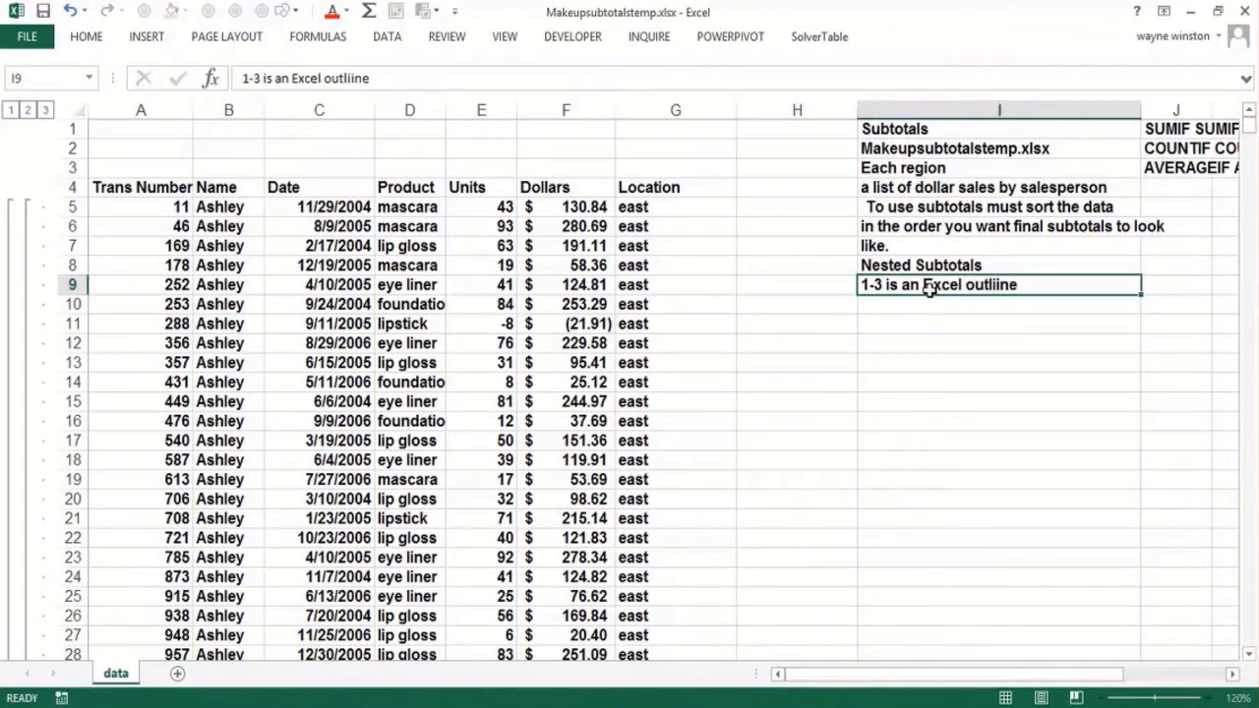
key(Return)
- Enter the note "Higher nunber in outline less" in cell I10 and continue it with " aggregated is the data" in I11
text(Higher nu)
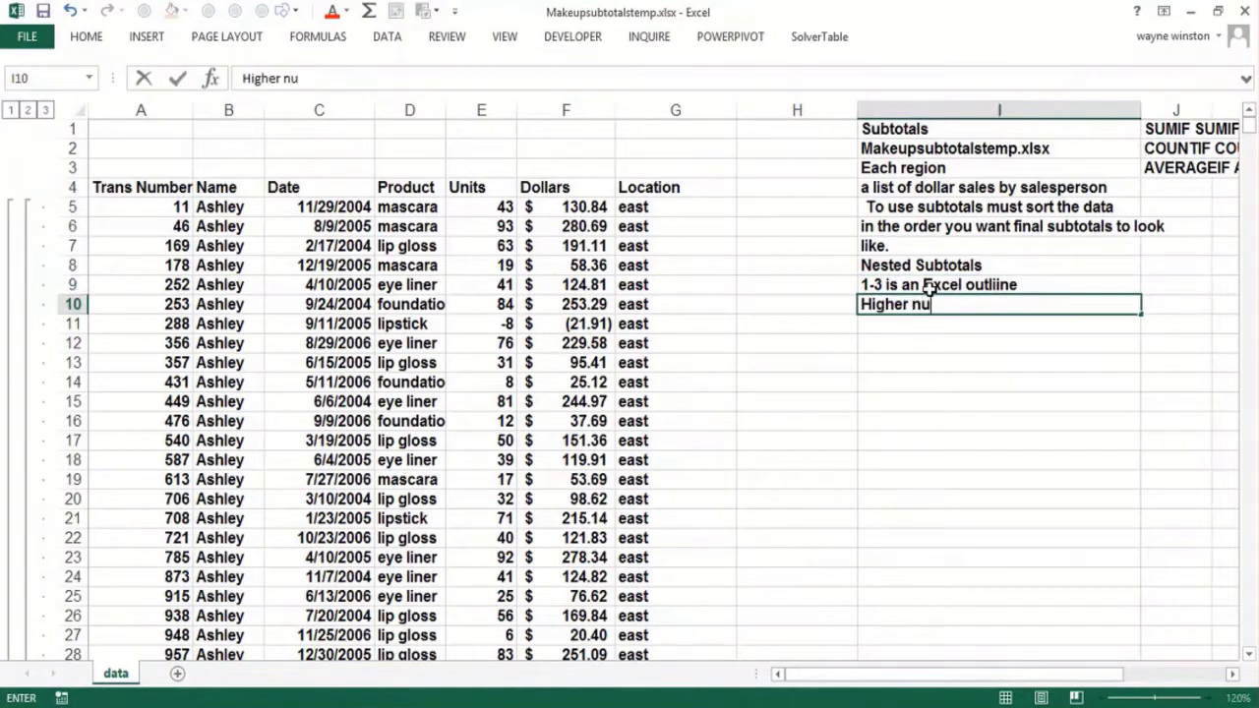
text(nber in)
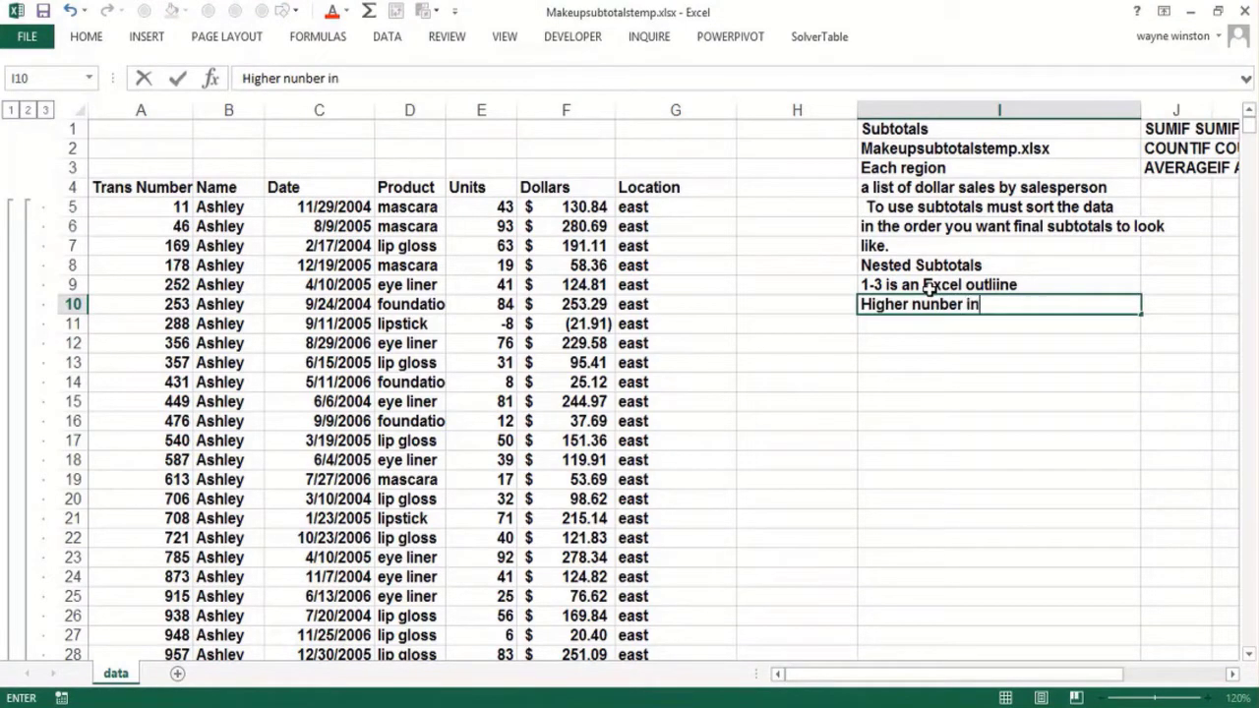
text( outline)
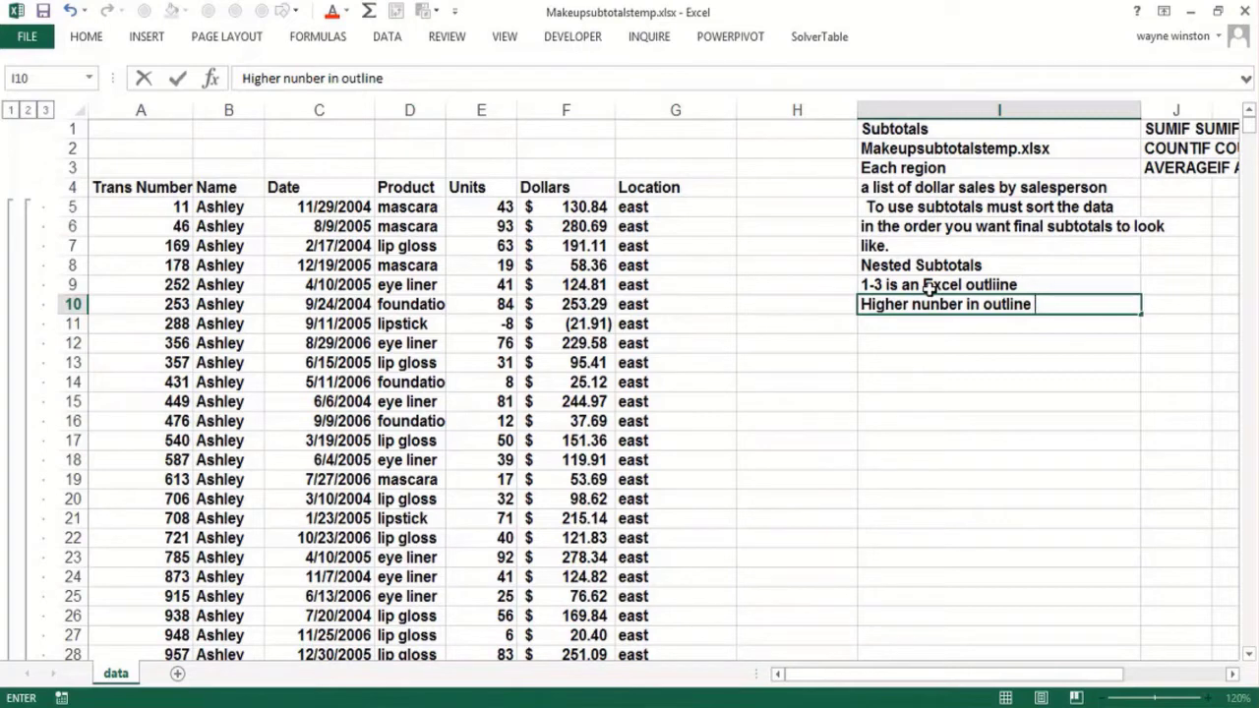
text( less)
key(Return)
text(aggregate)
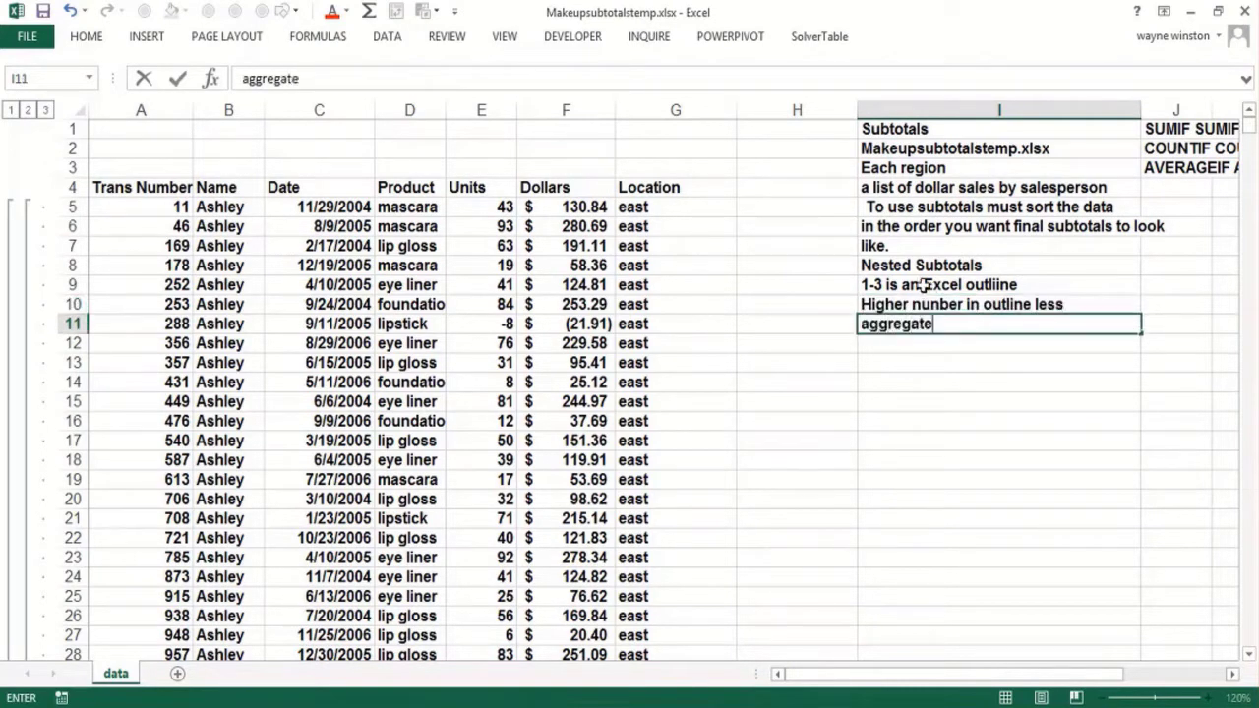
text(d is the dat)
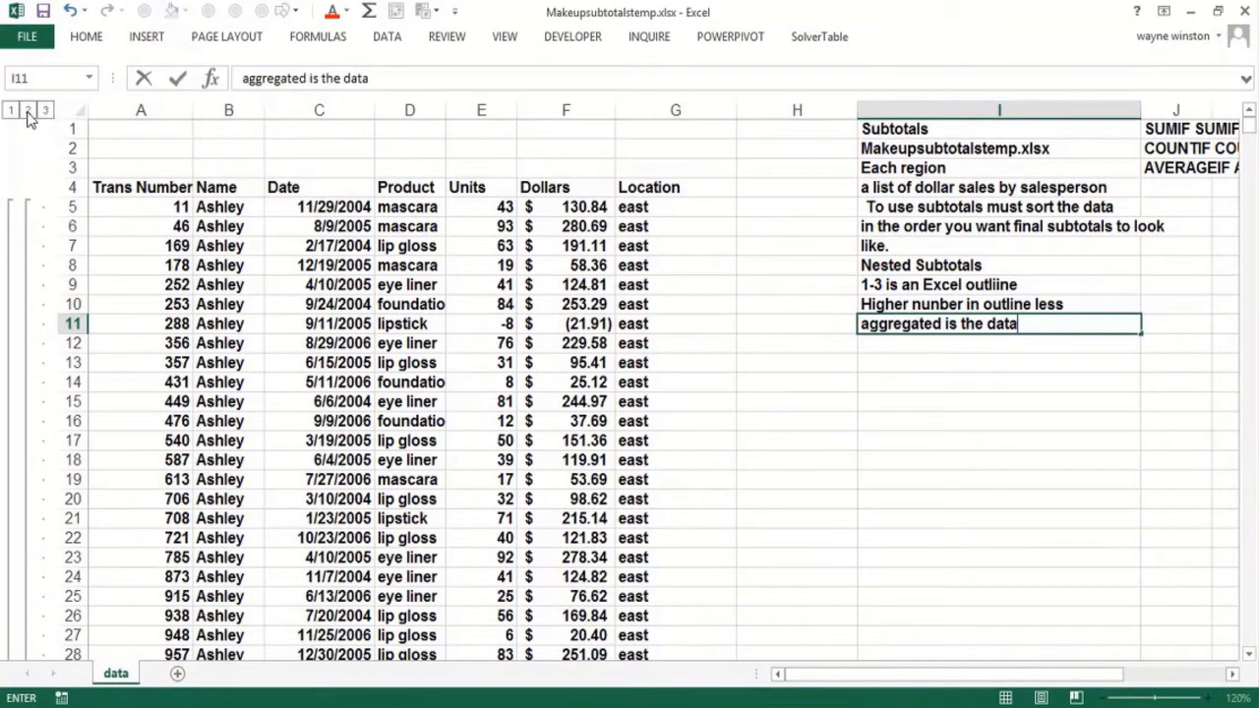
text(a)
click(677, 362)
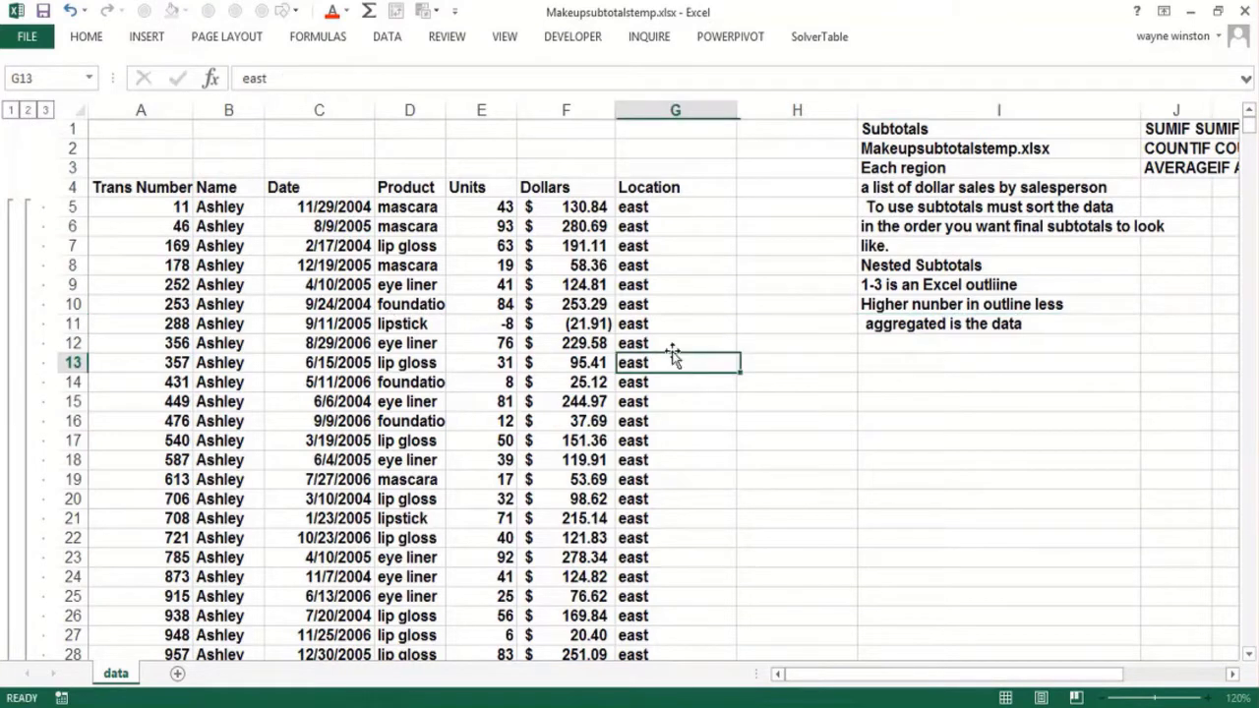
- View the sales outline at level 2, at level 1 and again at full detail on level 3
click(28, 110)
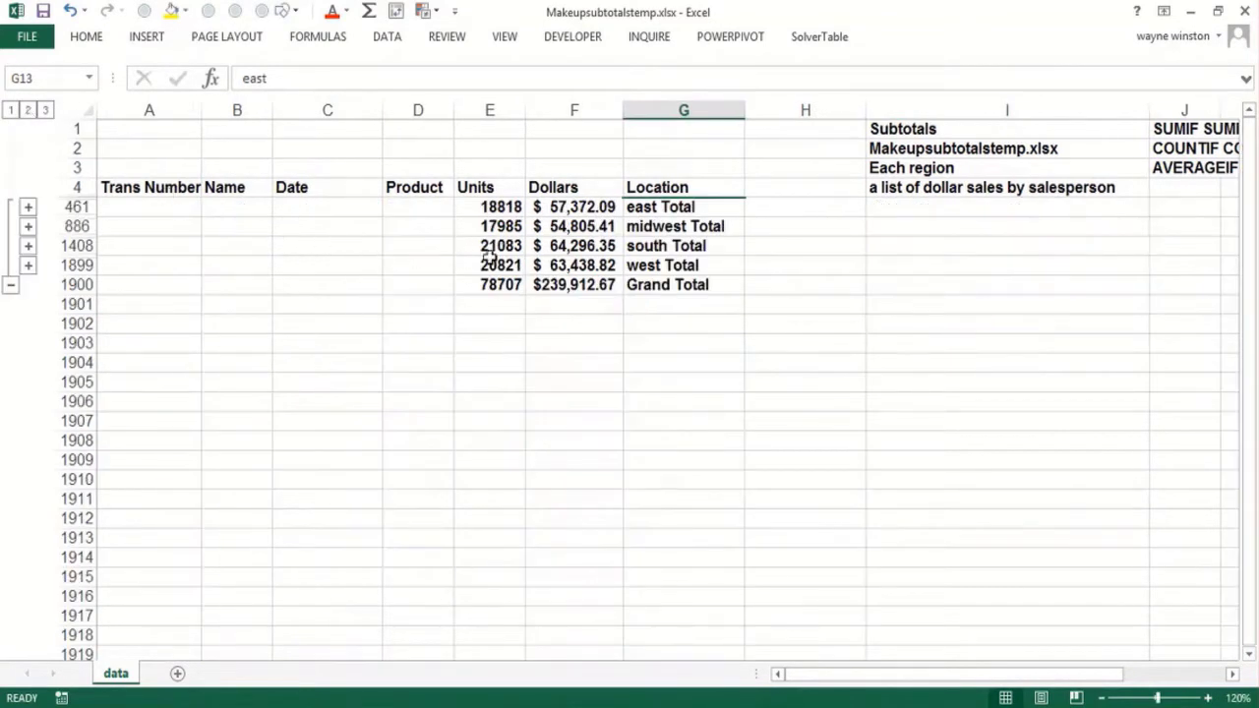
click(11, 111)
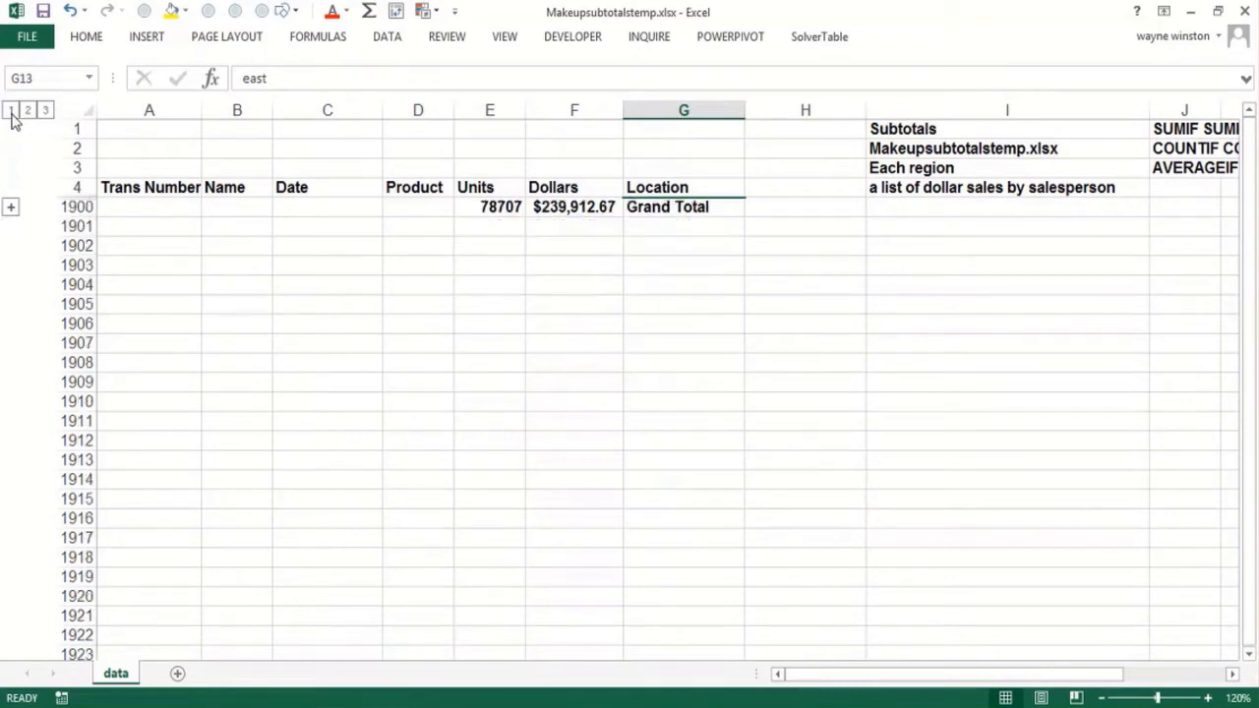
click(45, 110)
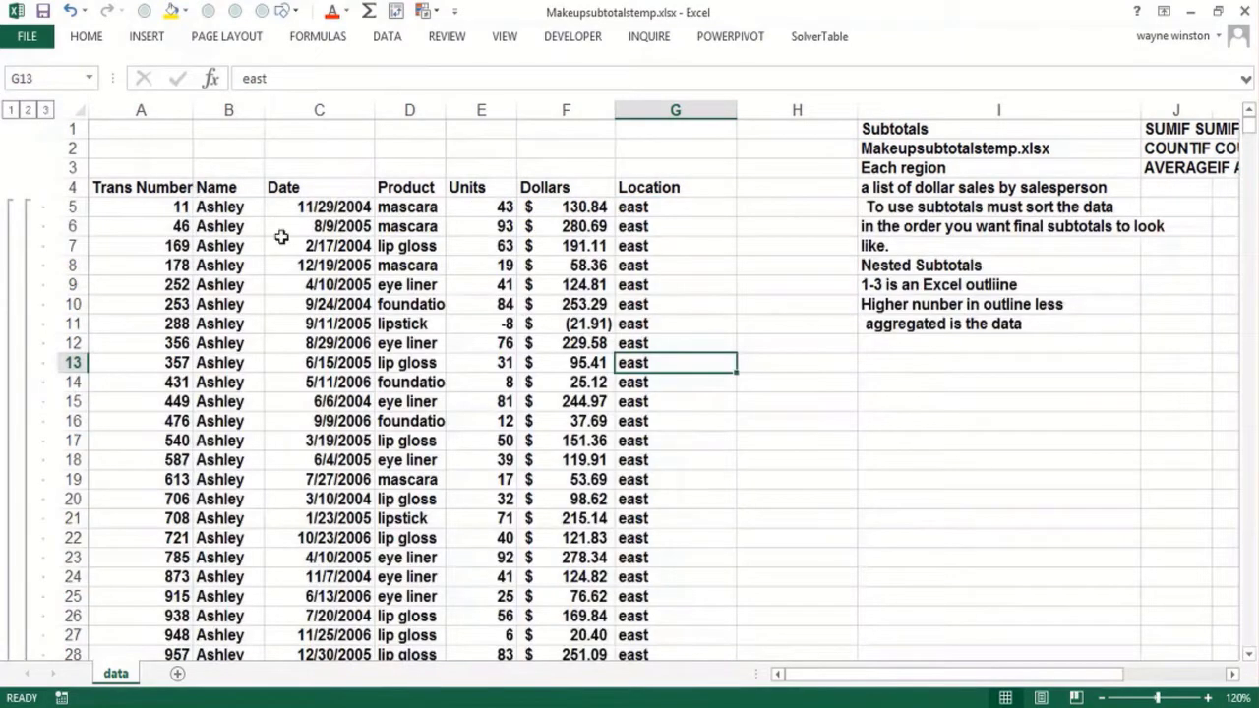
- Enter the note "Lower number in outline the more" in cell I12 and continue it with "aggregated the data" in I13
click(880, 345)
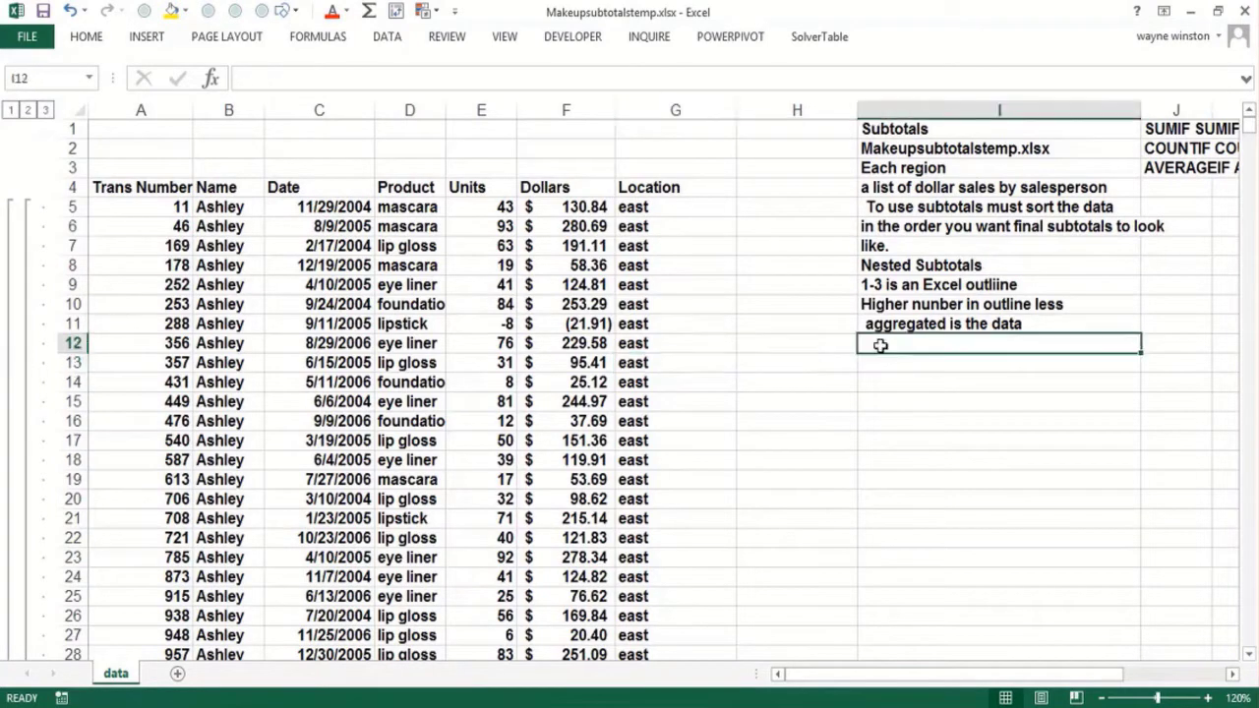
text(Lower numb)
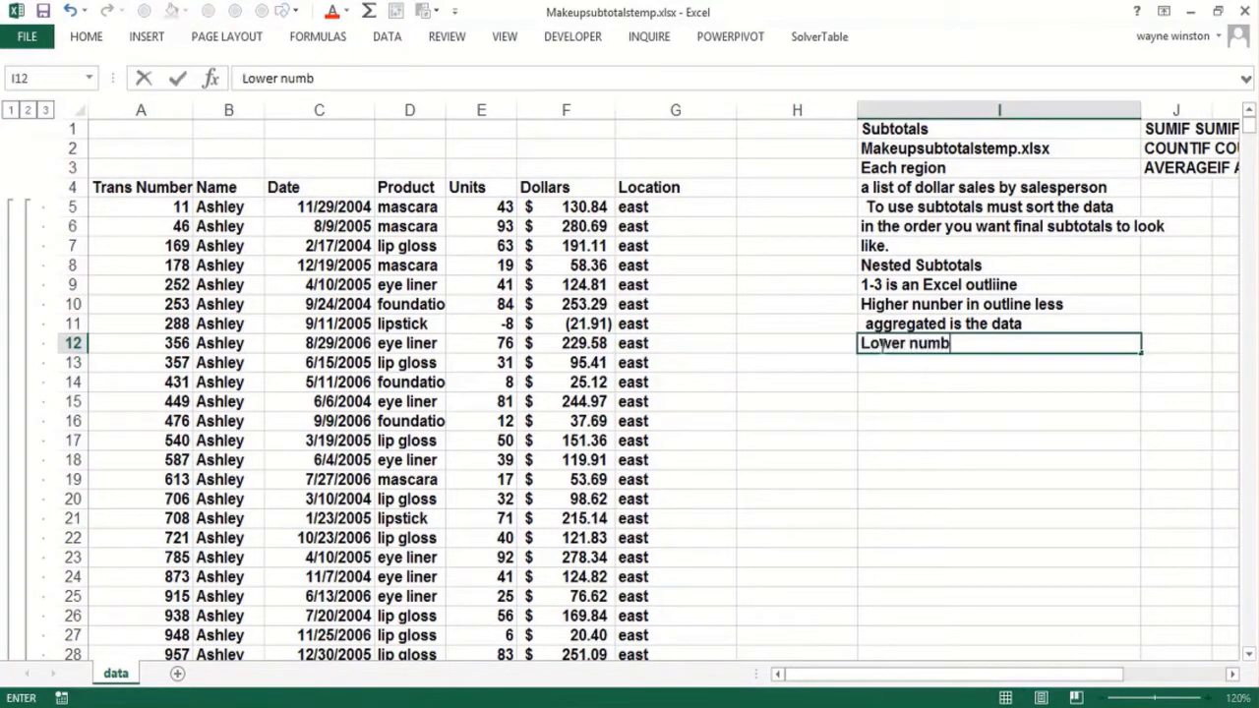
text(er in outl)
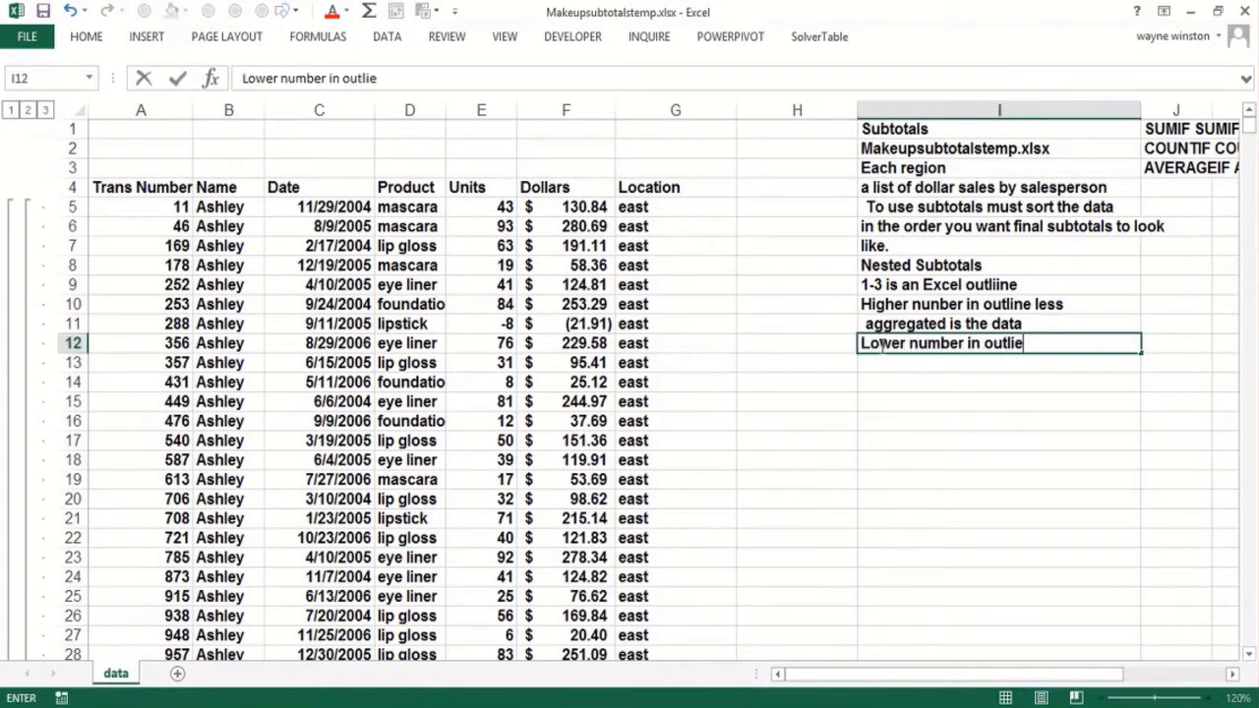
text(ine the more)
key(Return)
text(aggregated is the data)
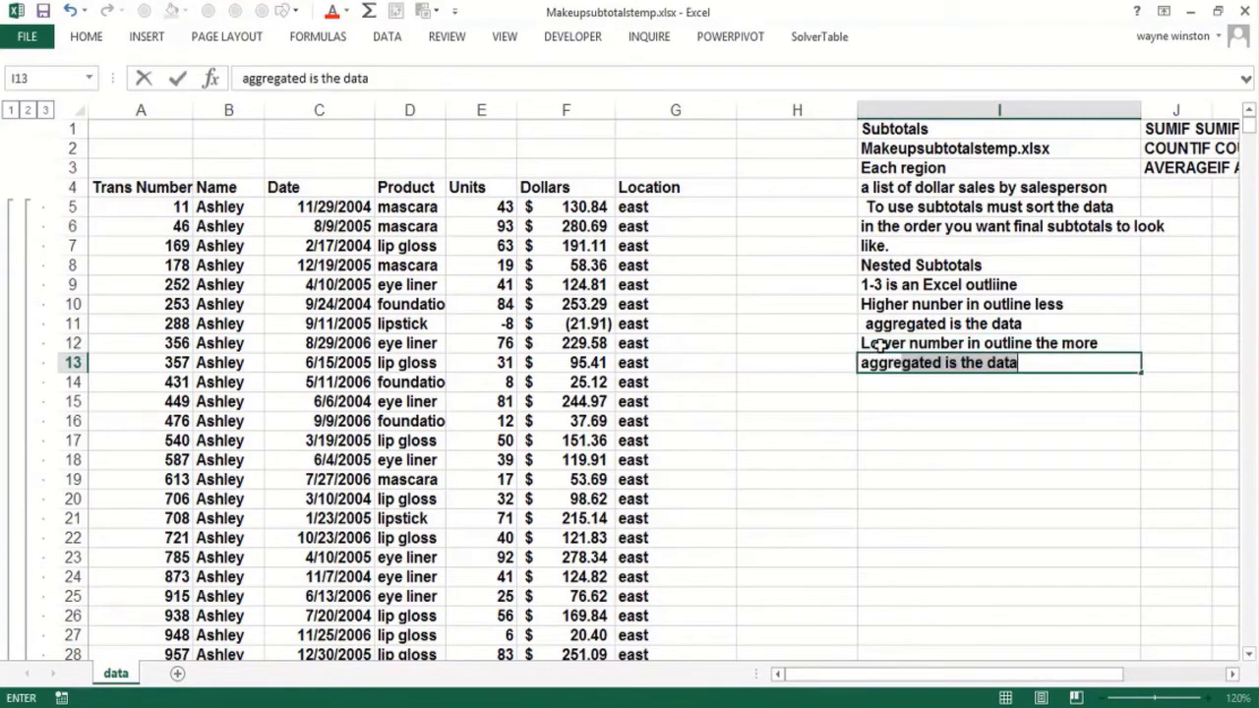
text(the data)
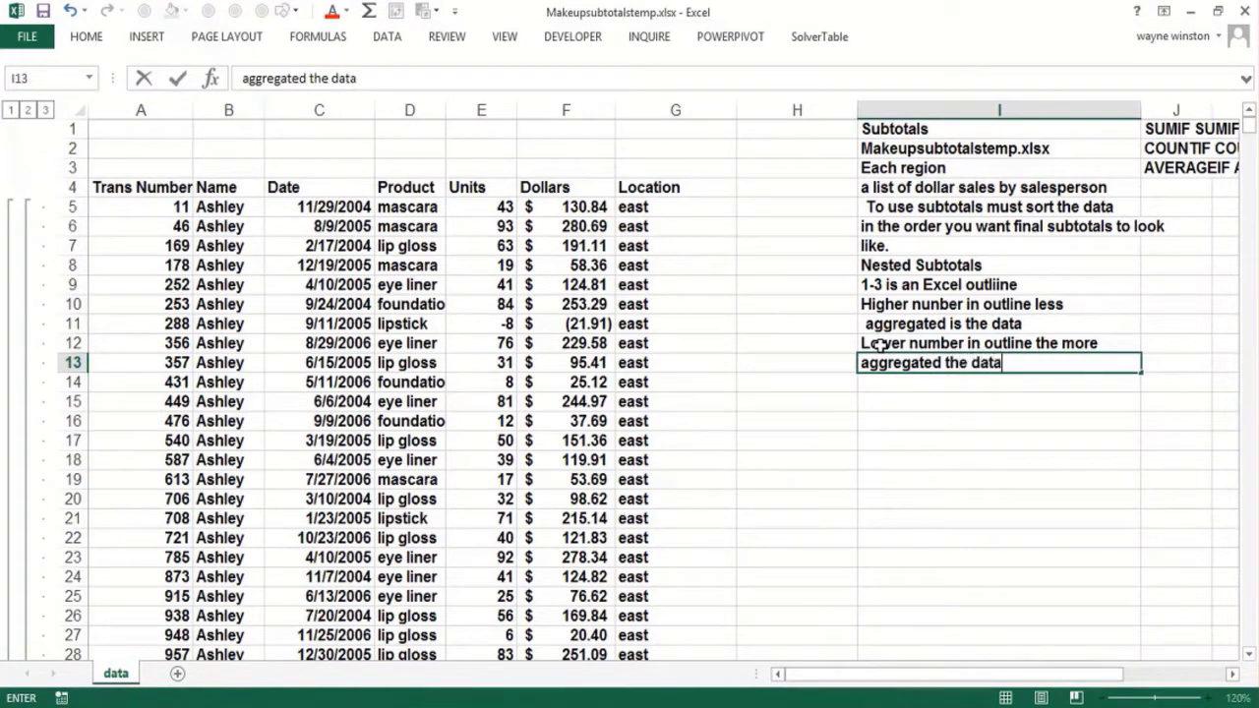
key(ctrl+Return)
key(Return)
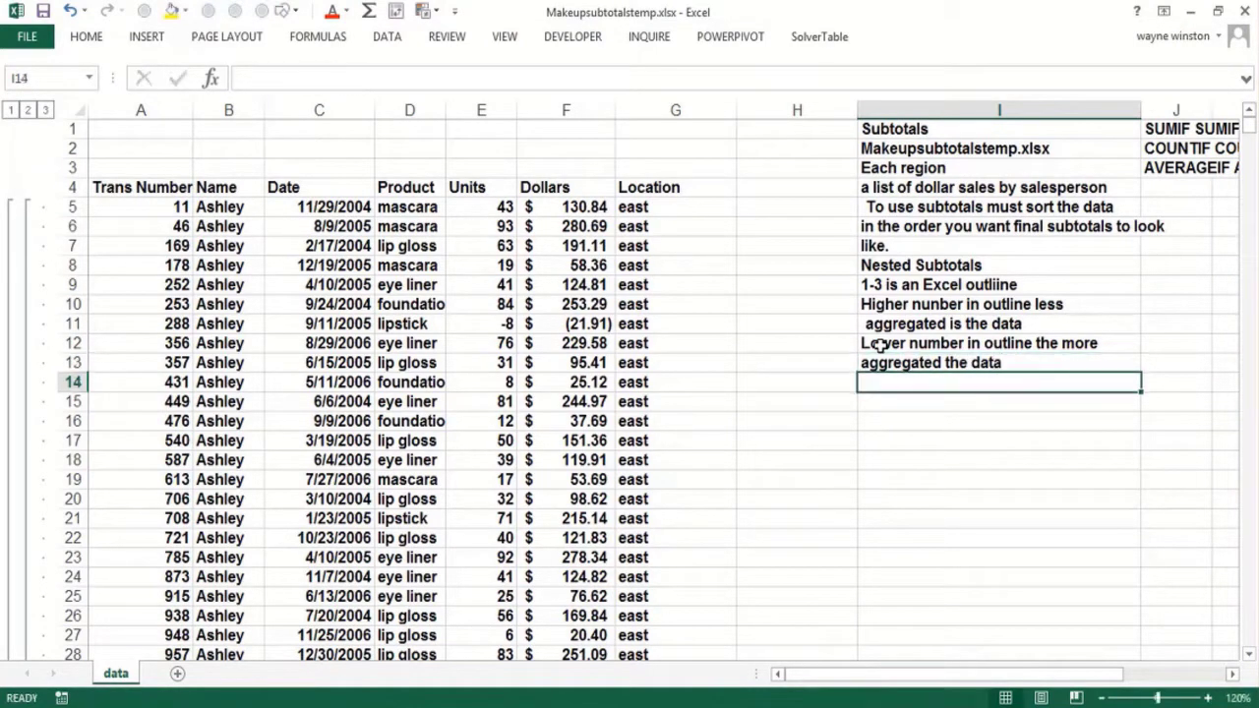
- Add nested Sum subtotals of Units and Dollars at each change in Name, without replacing the current subtotals
click(580, 309)
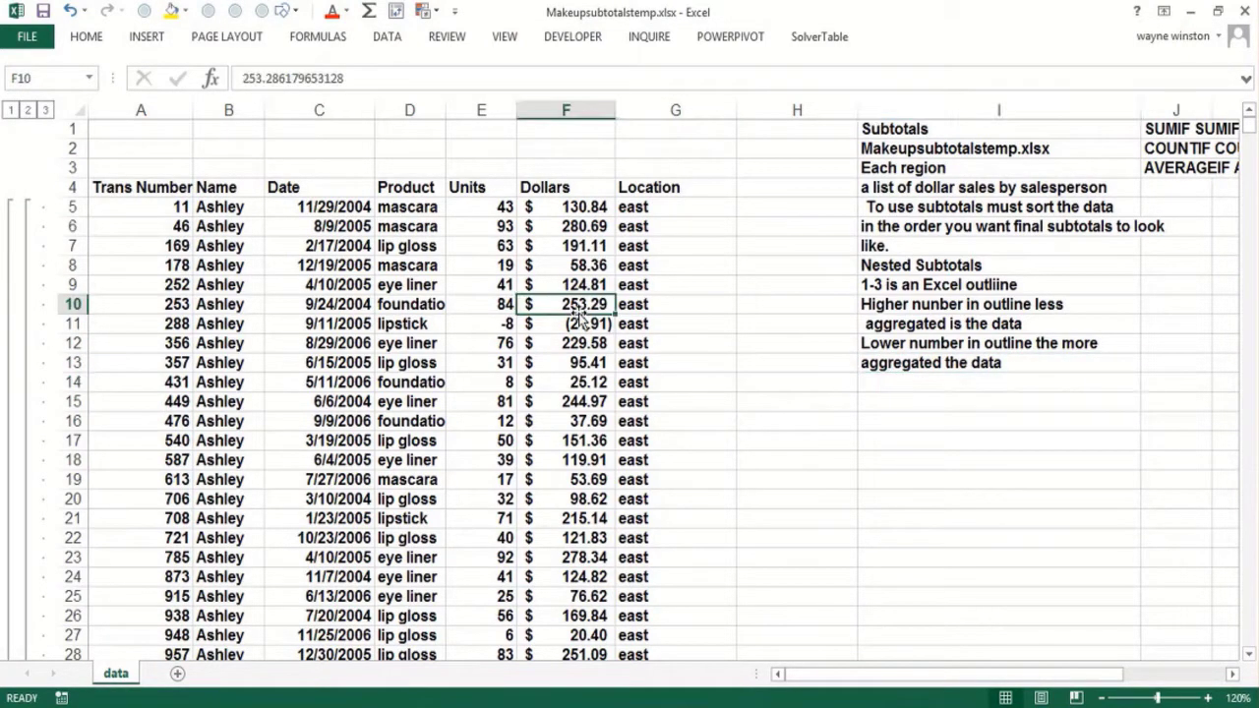
click(386, 39)
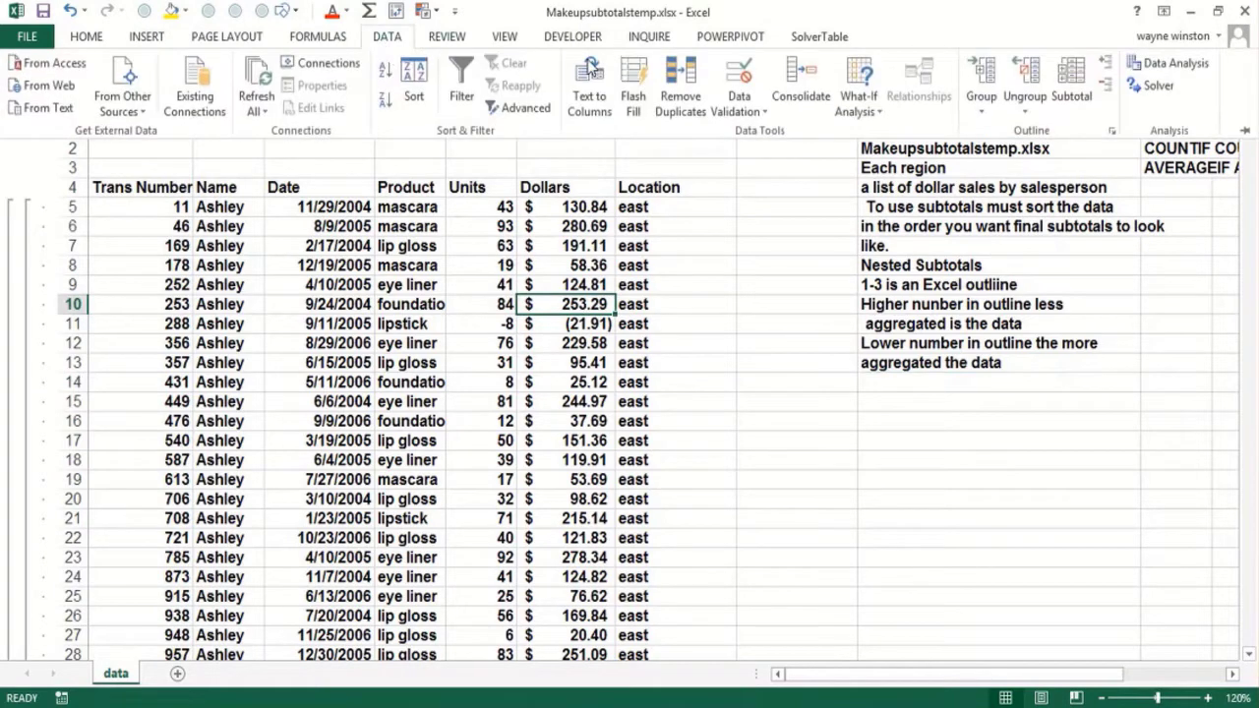
click(1071, 98)
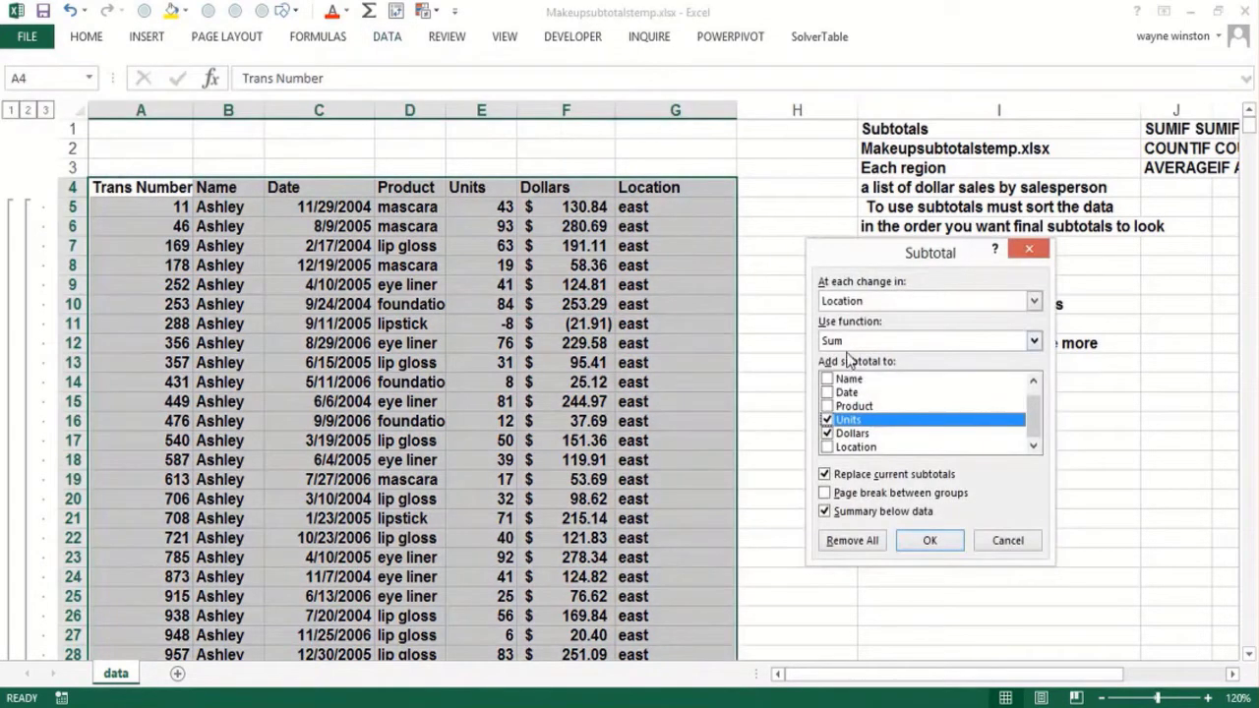
click(1033, 306)
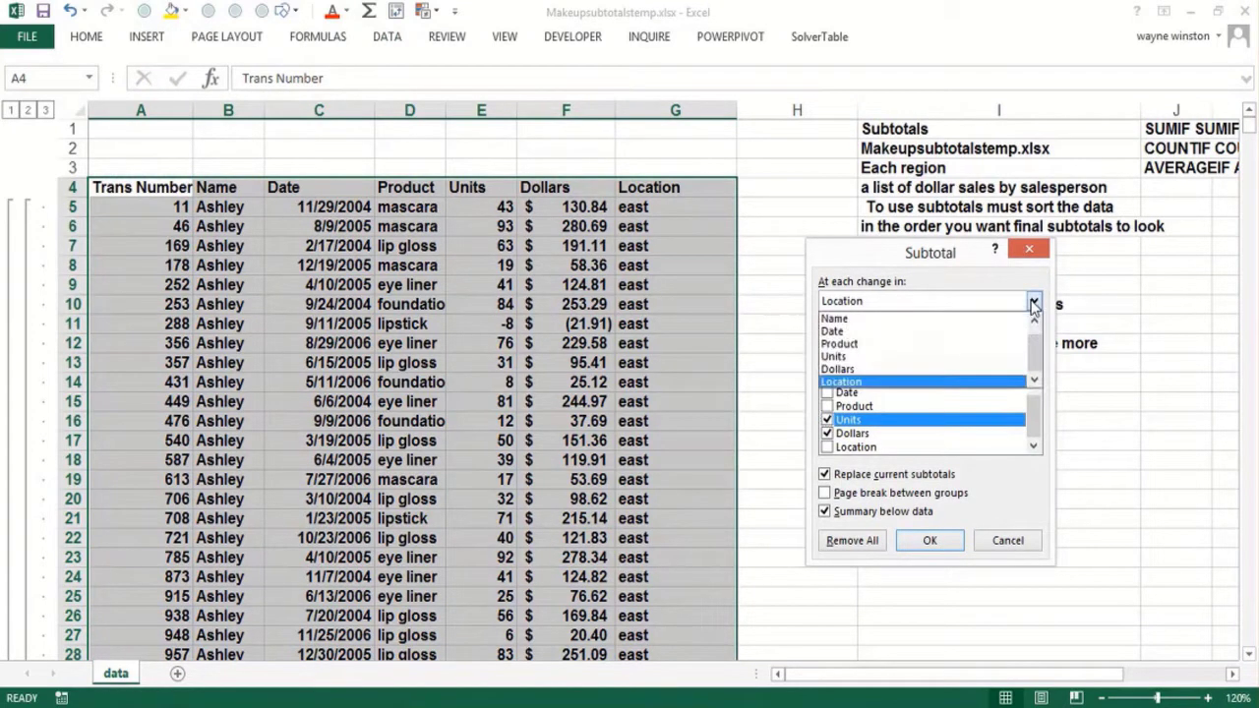
click(871, 328)
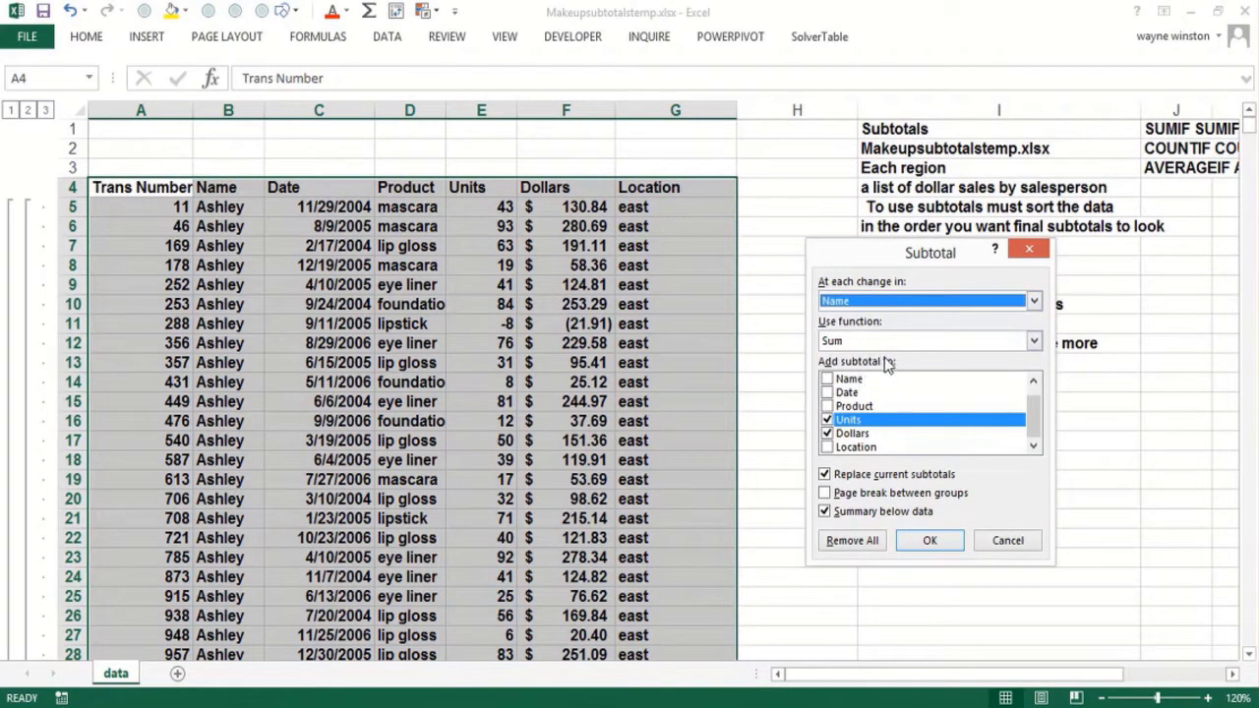
click(825, 475)
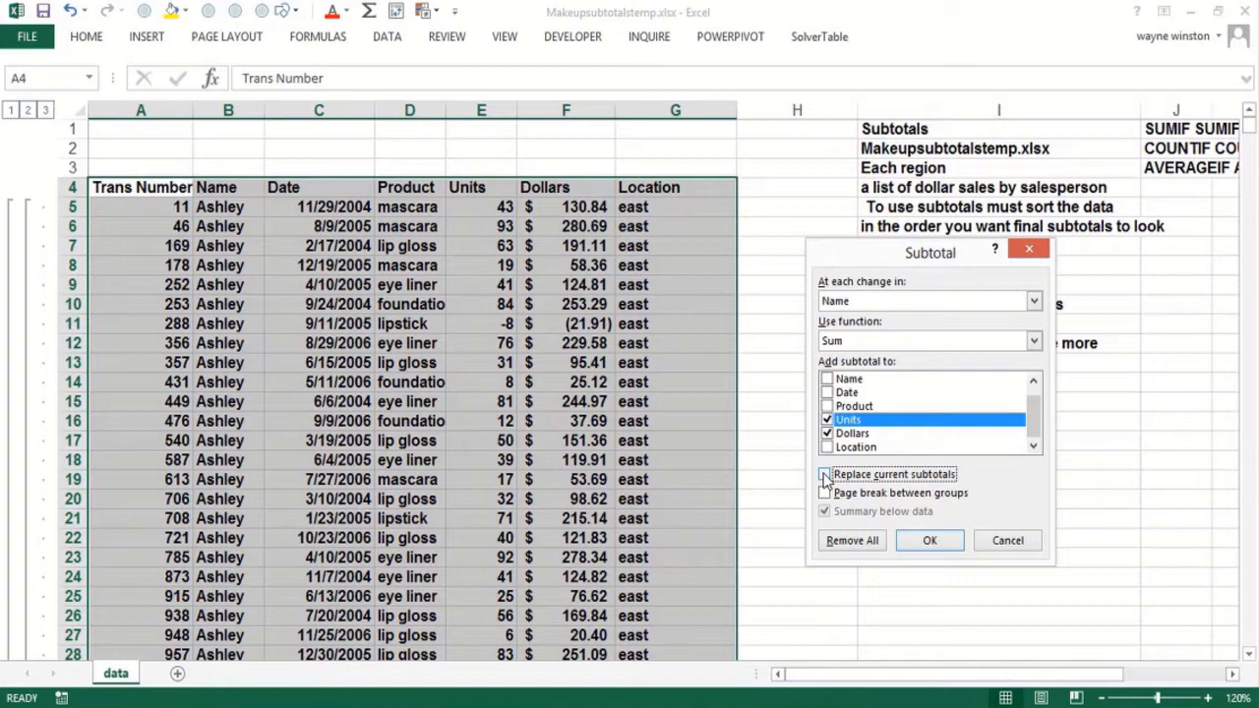
click(928, 541)
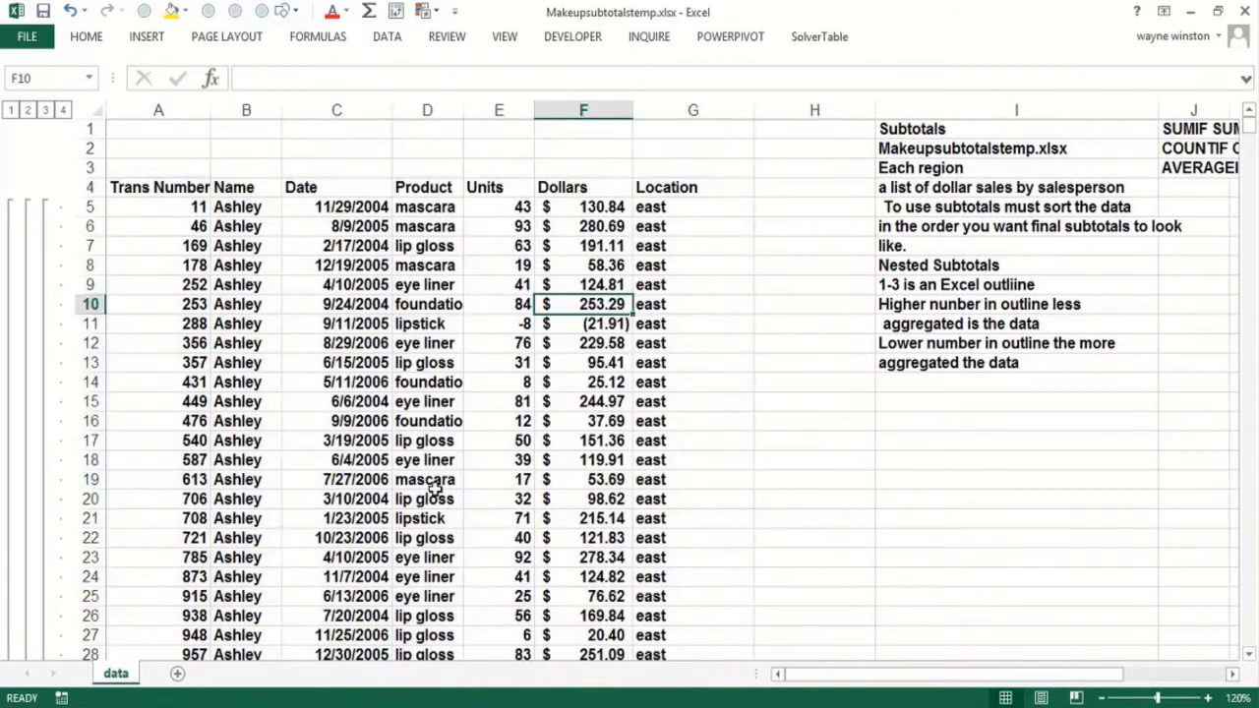
- Examine the total row for the first salesperson in the east region, in row 56
click(436, 482)
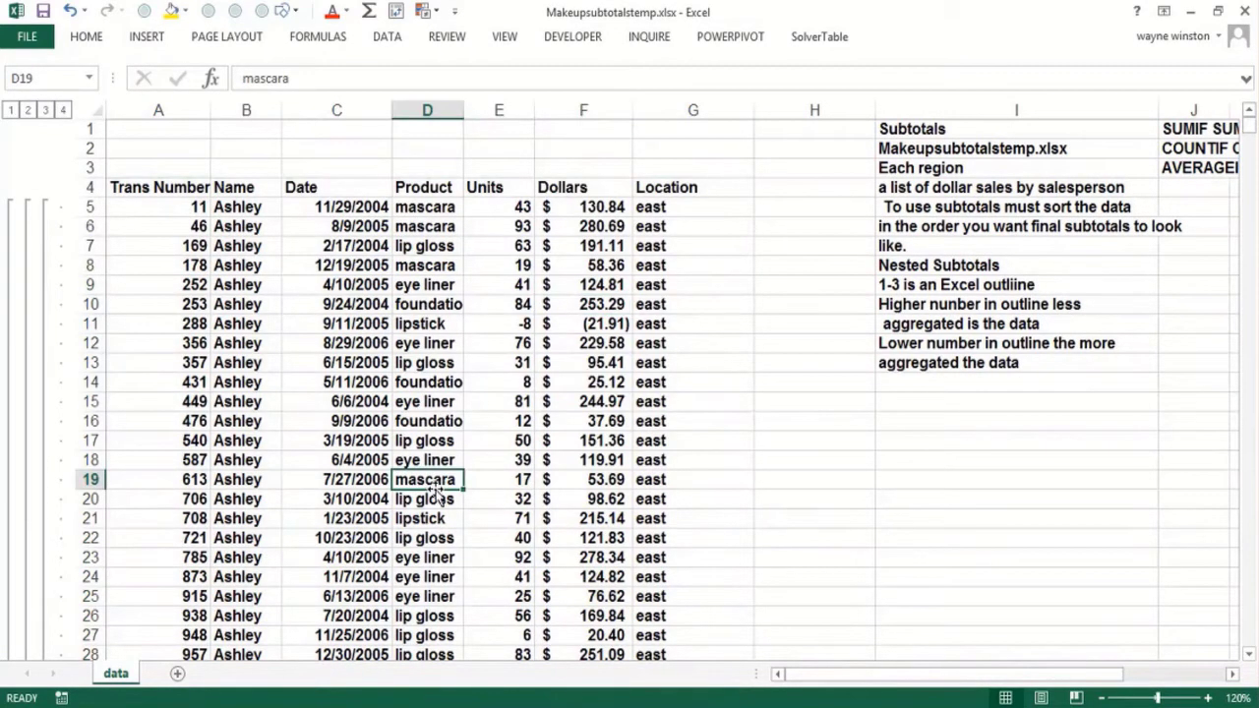
key(Page_Down)
key(Page_Down)
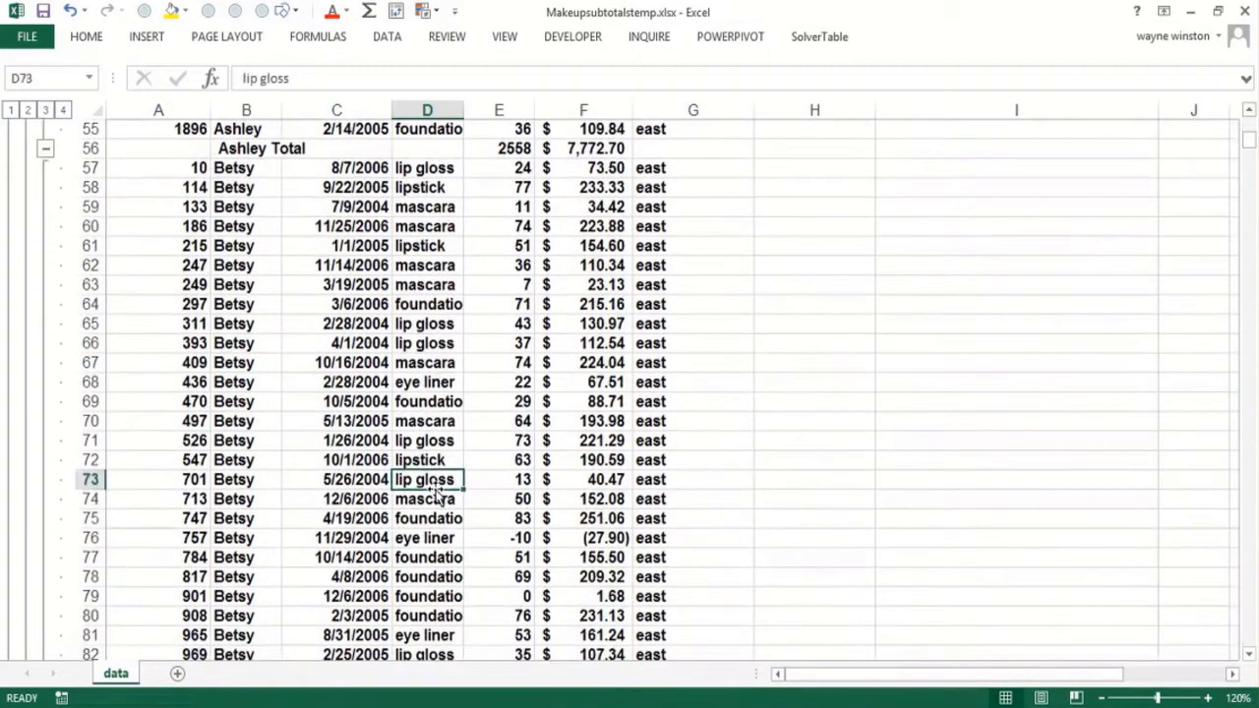
key(Up)
key(Up)
key(Up)
key(Up)
key(Up)
key(Up)
key(Up)
key(Up)
key(Up)
key(Up)
key(Up)
key(Up)
key(Up)
key(Up)
key(Up)
key(Up)
key(Up)
key(Up)
key(Down)
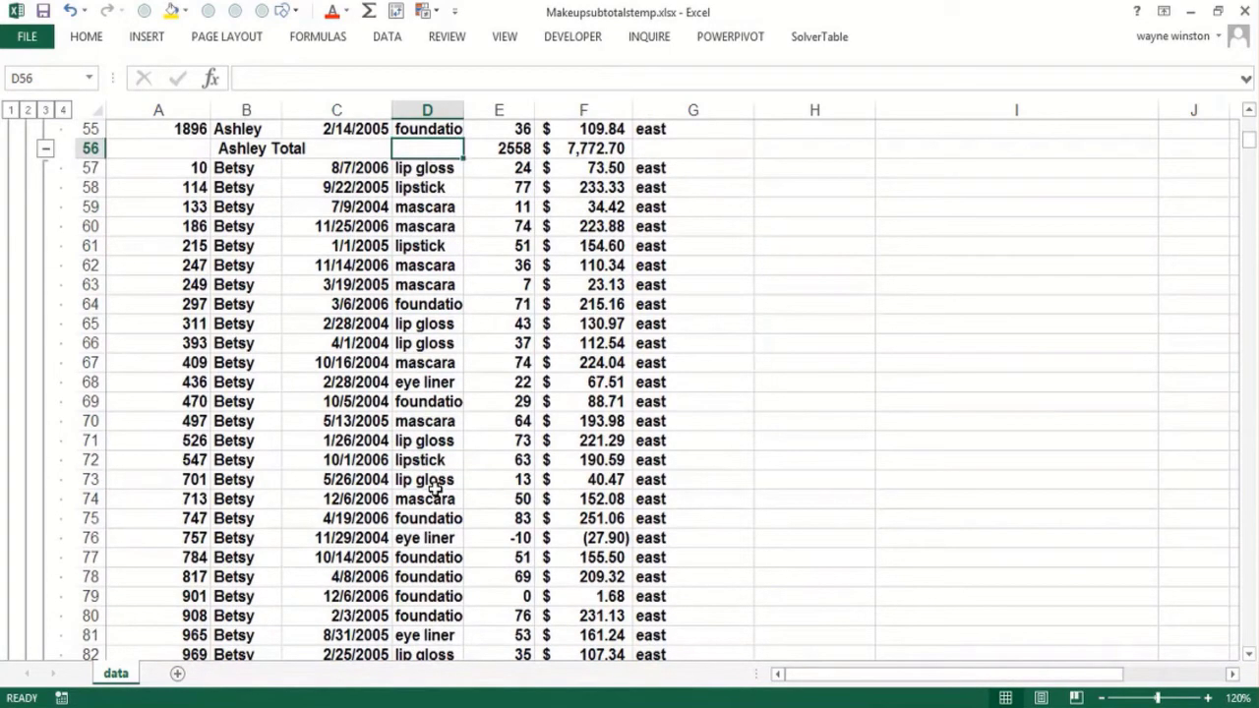
- Look through the east salespeople's data down to the east total and check the formula of its units subtotal in E470
key(Right)
key(Page_Down)
key(Page_Down)
key(Page_Down)
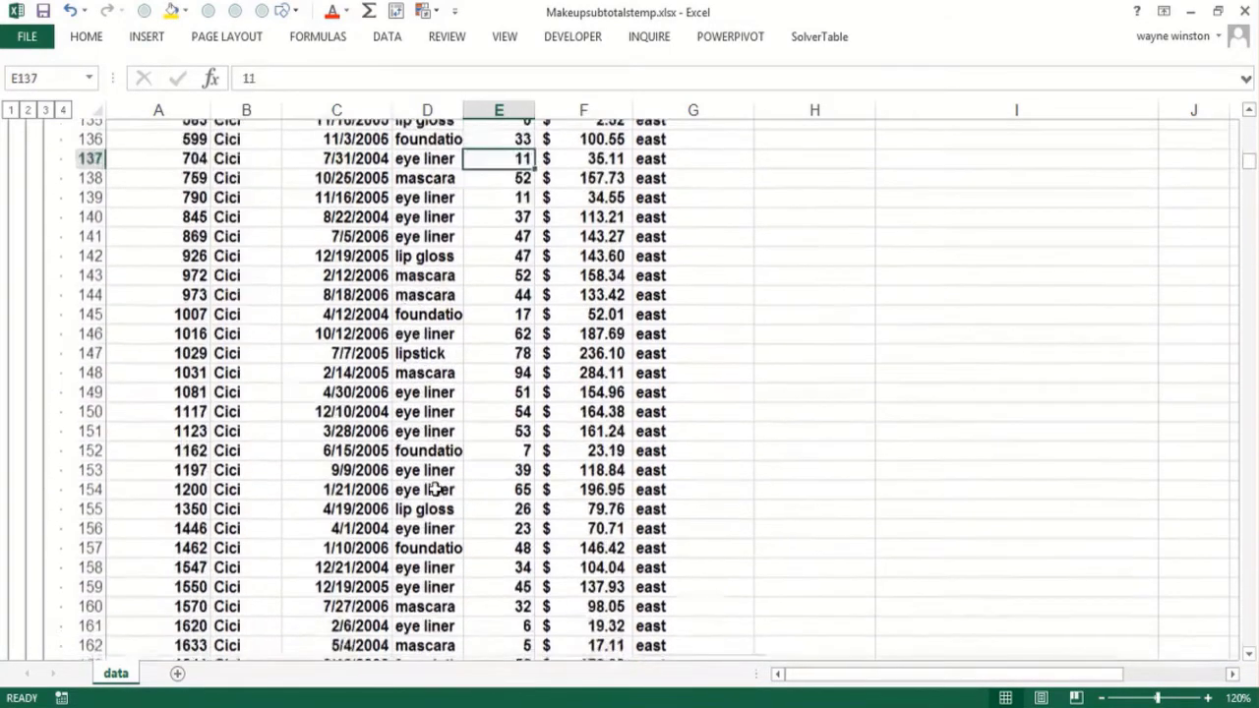
key(Page_Up)
key(Page_Down)
key(Page_Down)
key(Page_Down)
key(Page_Down)
key(Page_Down)
key(Page_Down)
key(Page_Down)
key(Page_Down)
key(Page_Down)
key(Page_Down)
key(Page_Down)
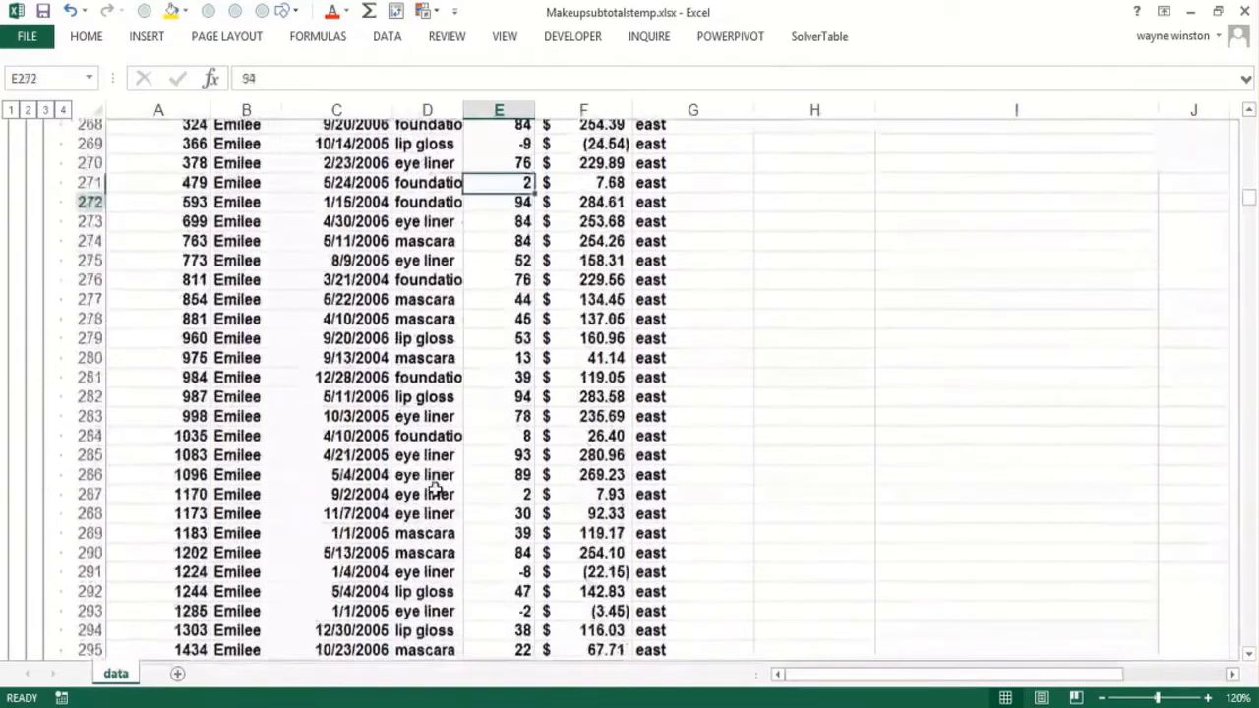
key(Page_Down)
key(Page_Down)
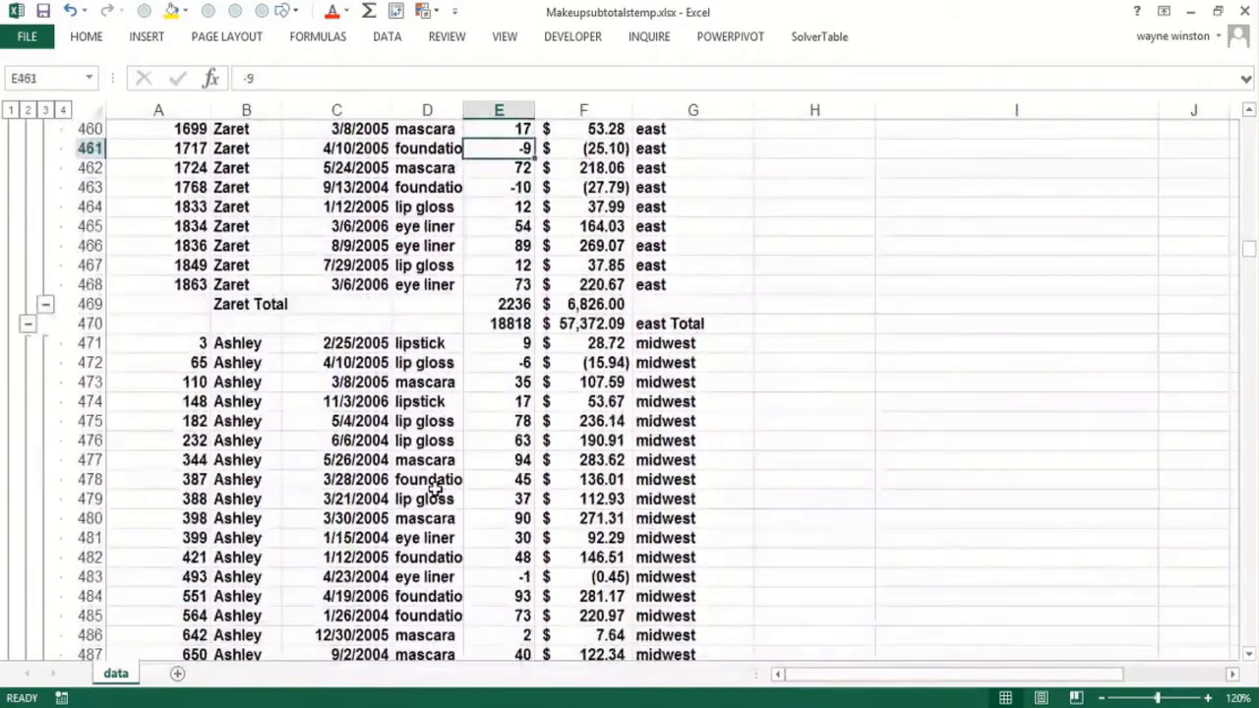
key(Up)
key(Up)
key(Down)
key(Down)
key(Down)
key(Down)
key(Down)
key(Down)
key(Down)
key(Down)
key(Down)
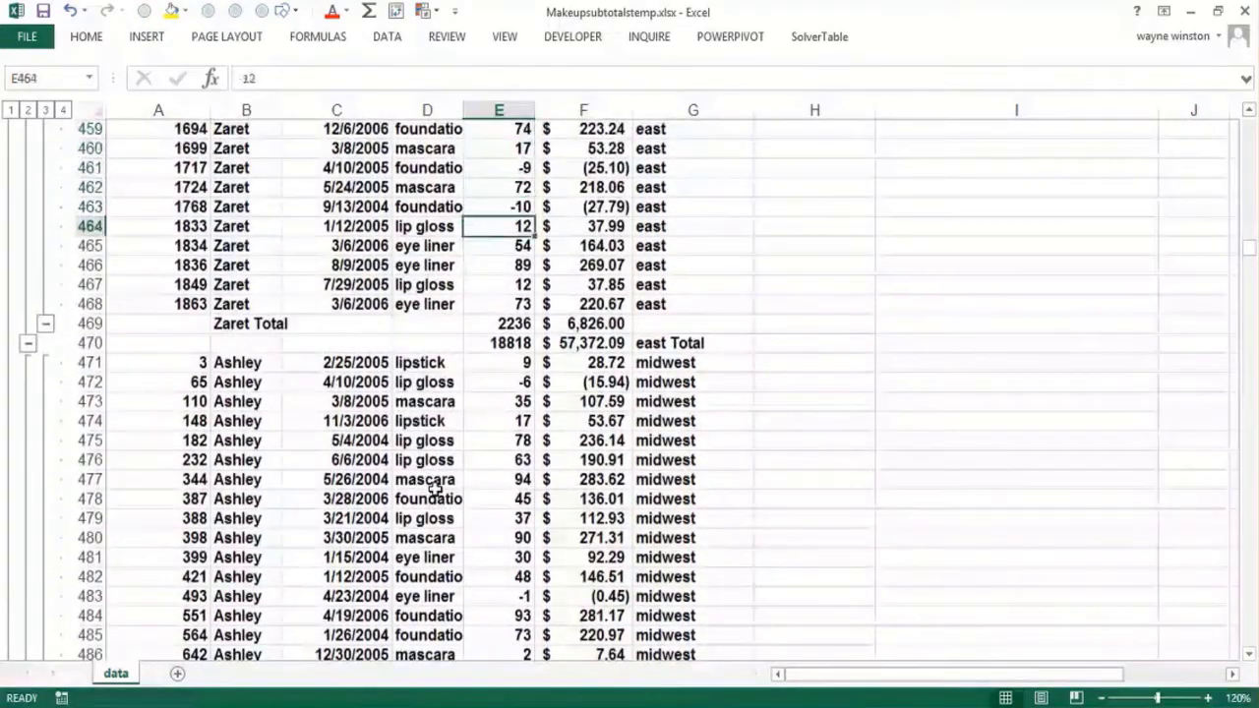
key(Down)
key(Down)
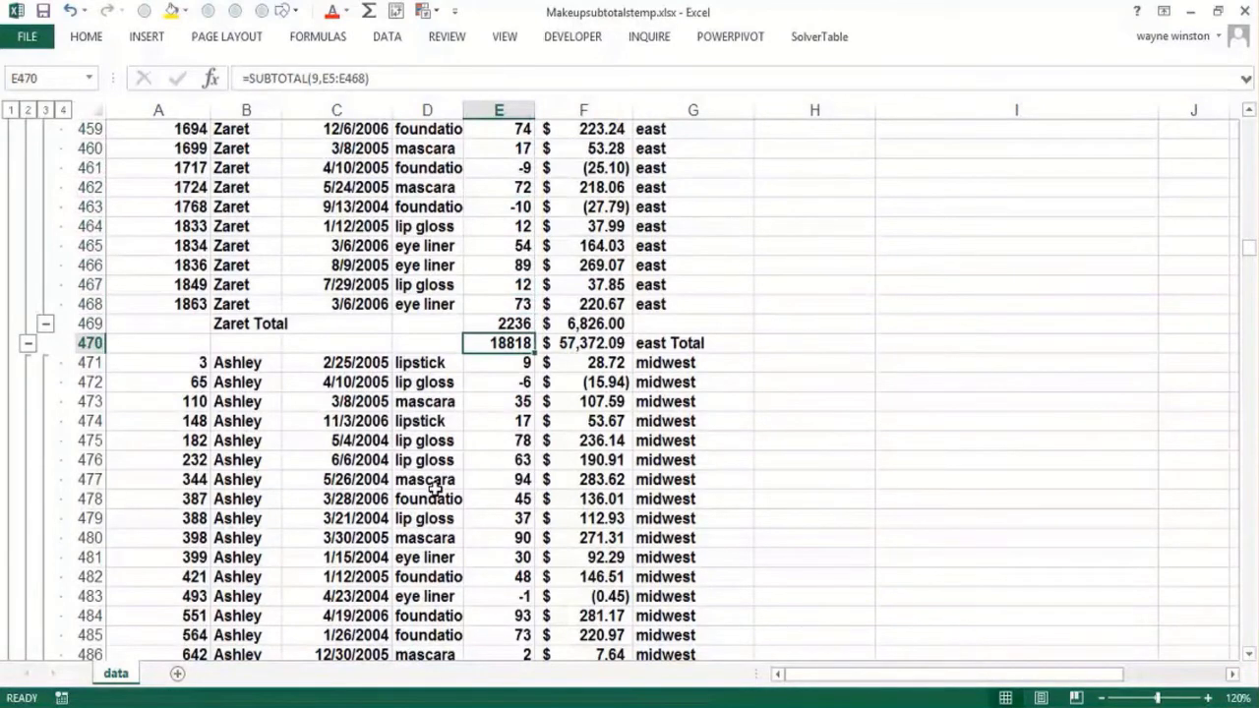
- Examine the last salesperson's total, the west total and the grand total at the end of the data
key(ctrl+shift+Down)
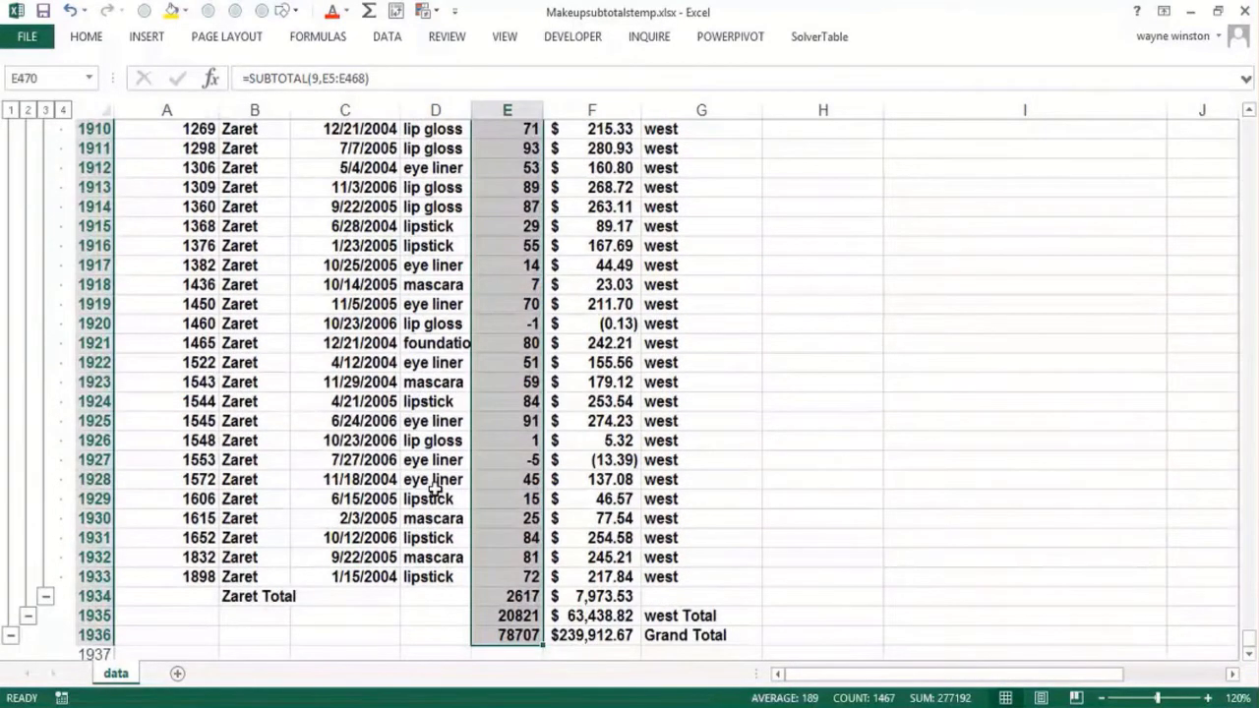
click(511, 595)
key(Right)
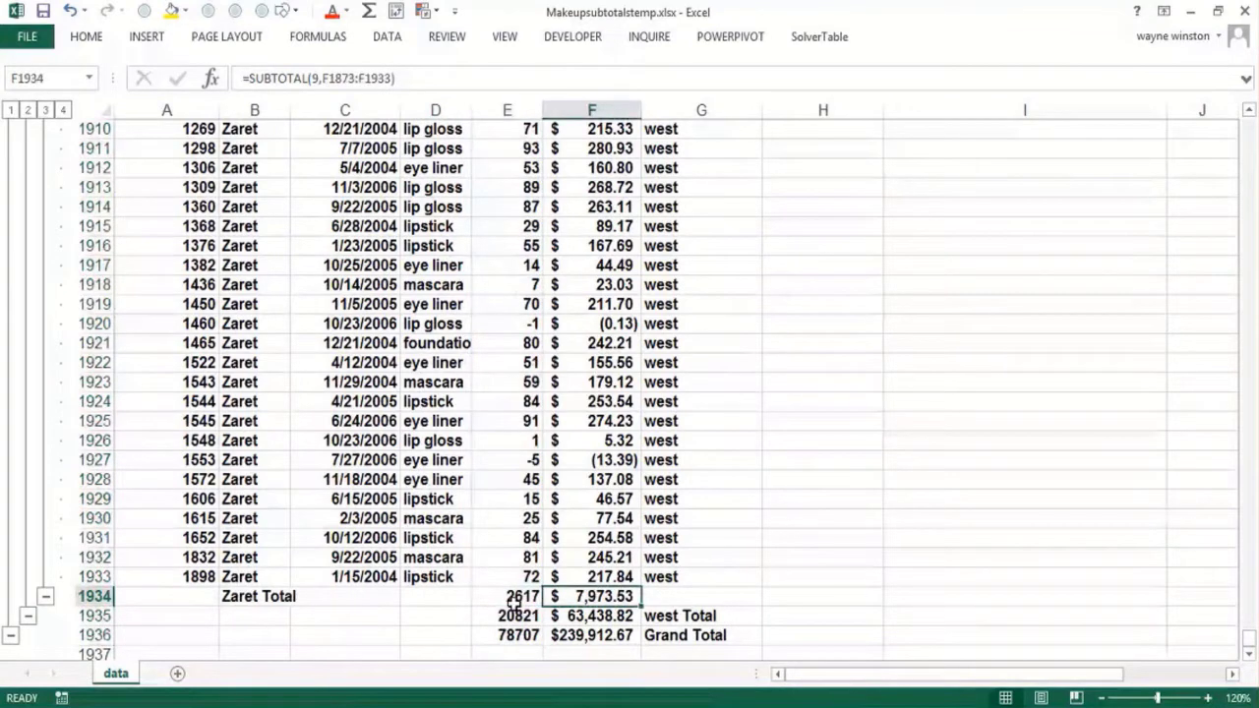
click(513, 600)
click(598, 615)
click(681, 635)
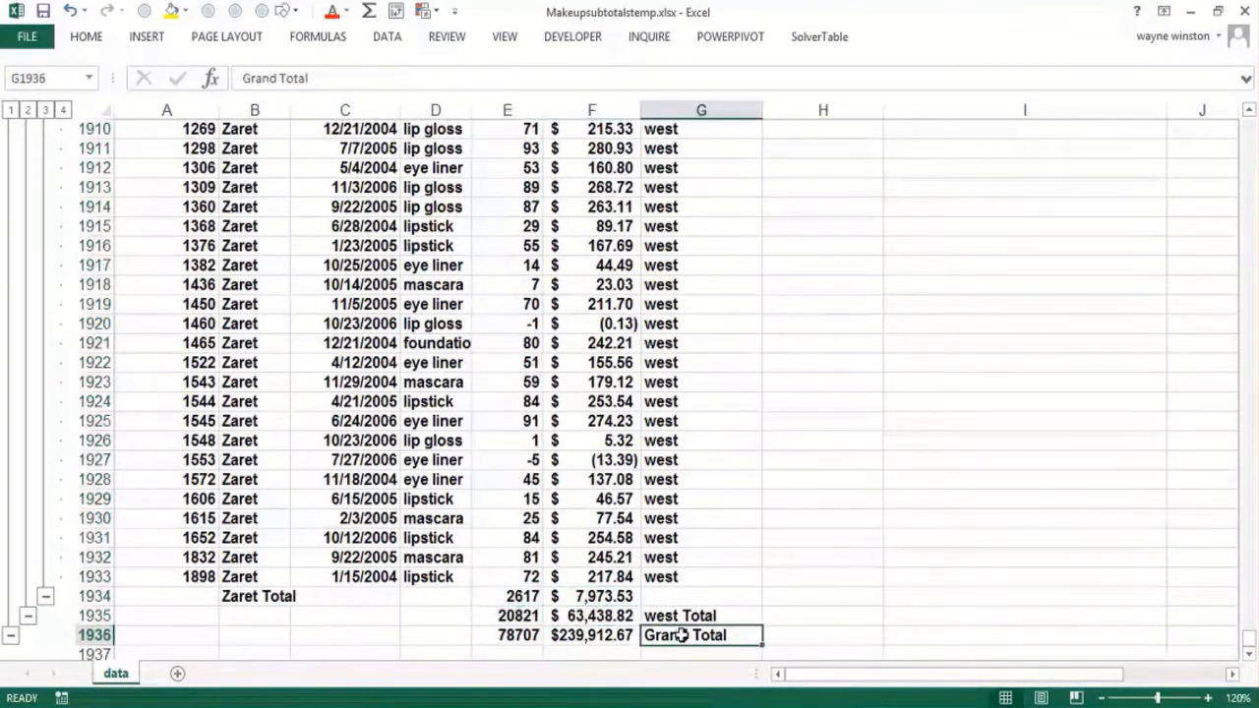
click(529, 639)
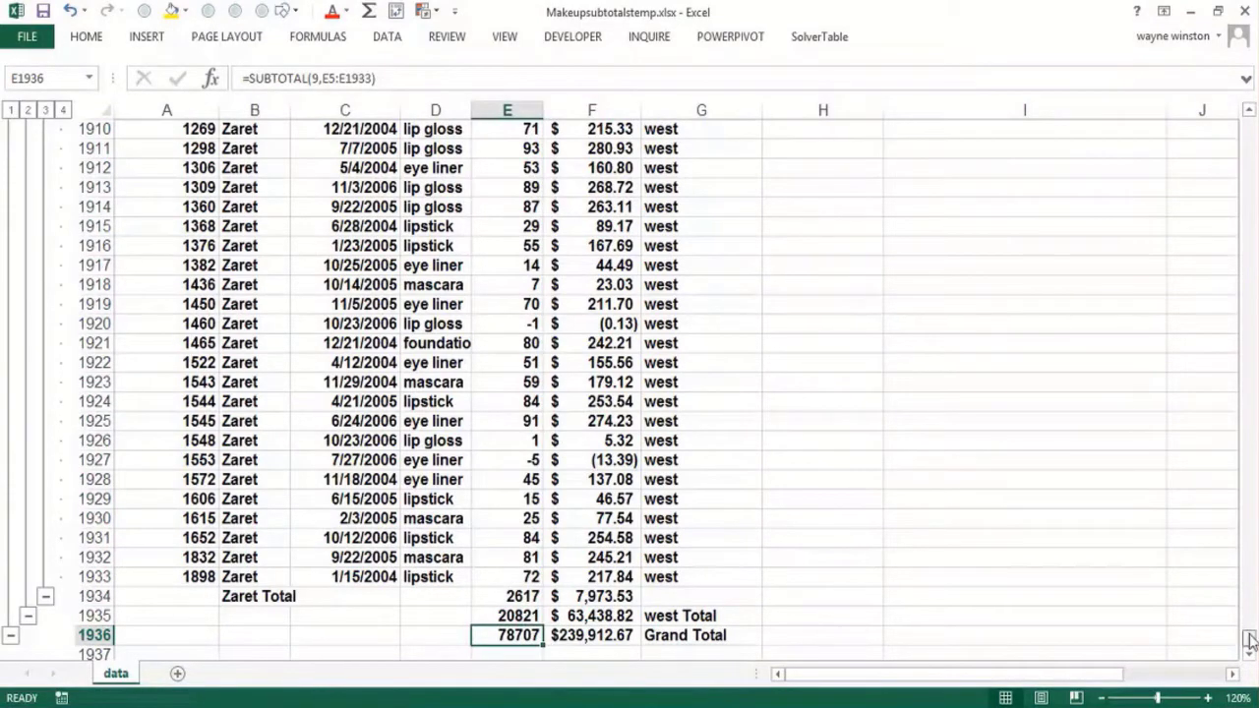
- Show the sales outline at level 3, at level 2 and again at level 3 to compare salesperson and region totals
drag(1250, 639, 1247, 127)
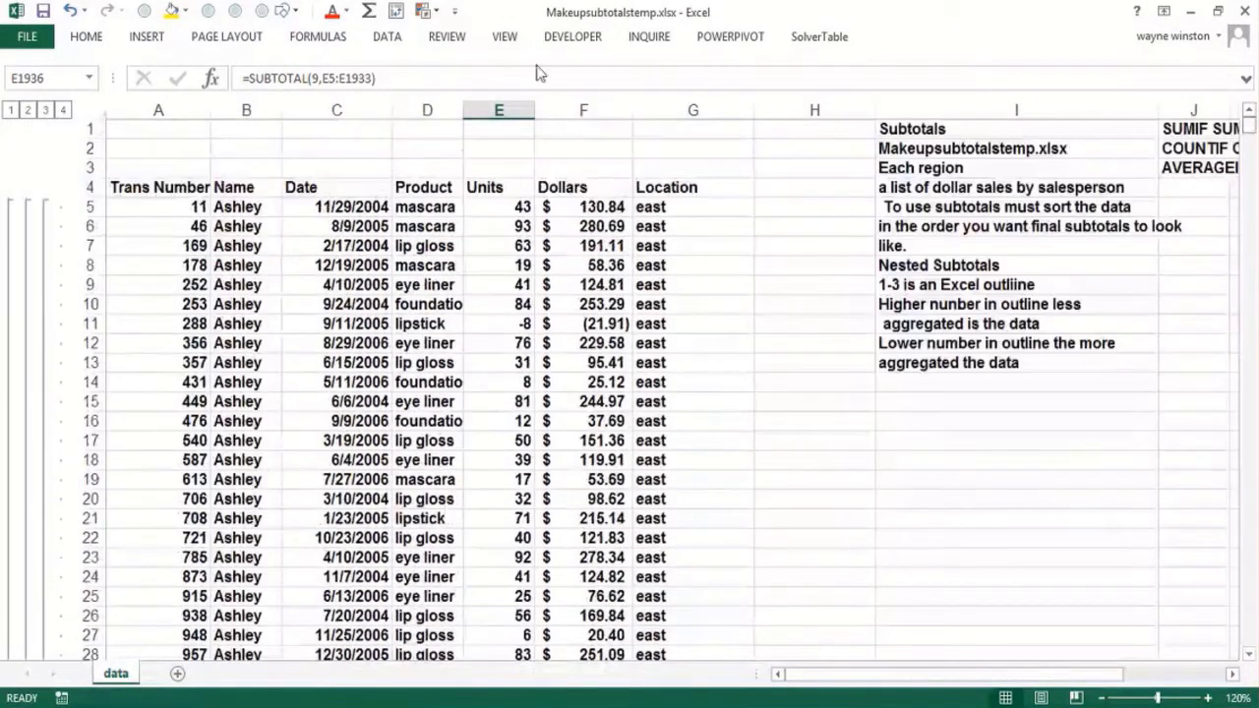
click(46, 110)
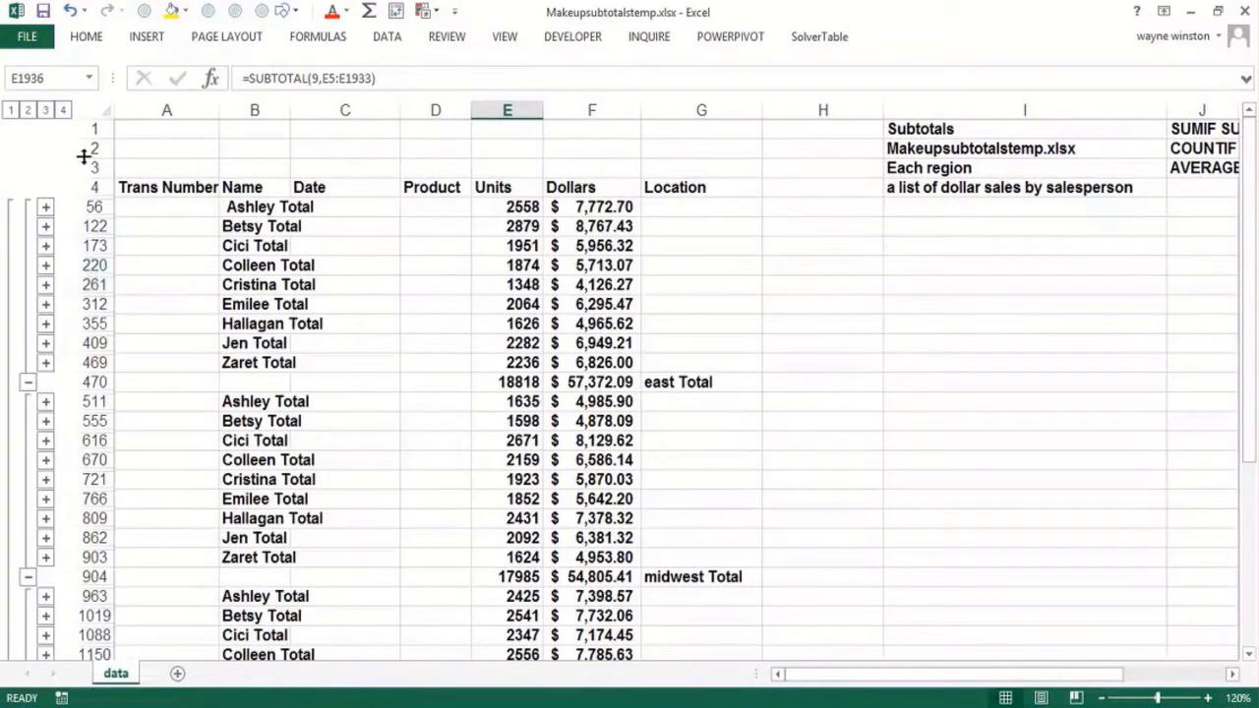
click(29, 110)
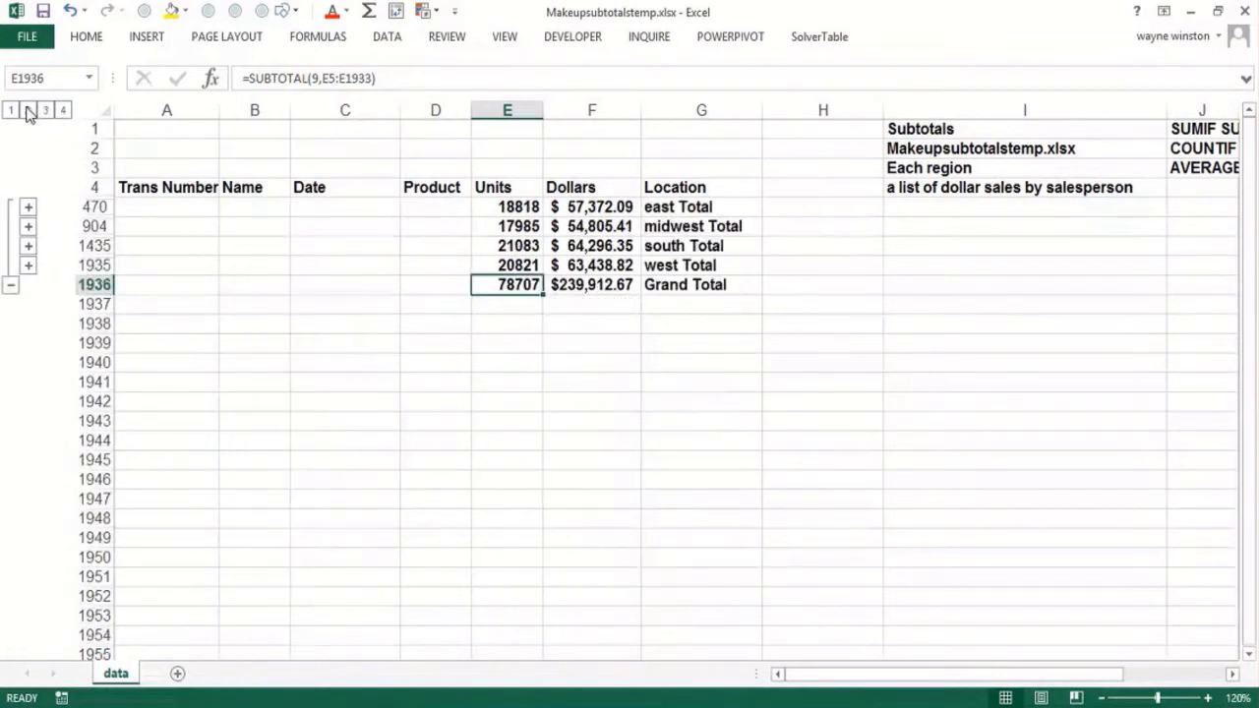
click(47, 110)
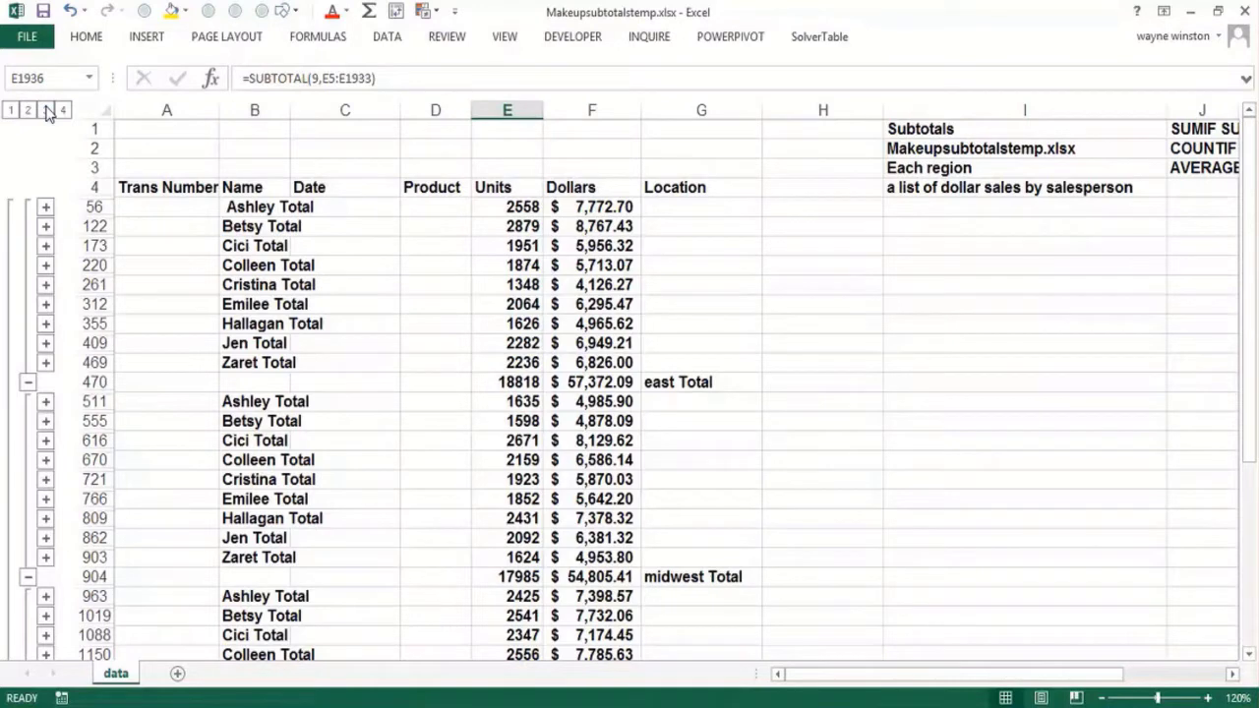
- Examine the salesperson totals and the east, midwest, south, west and grand totals in the level 3 outline
click(661, 370)
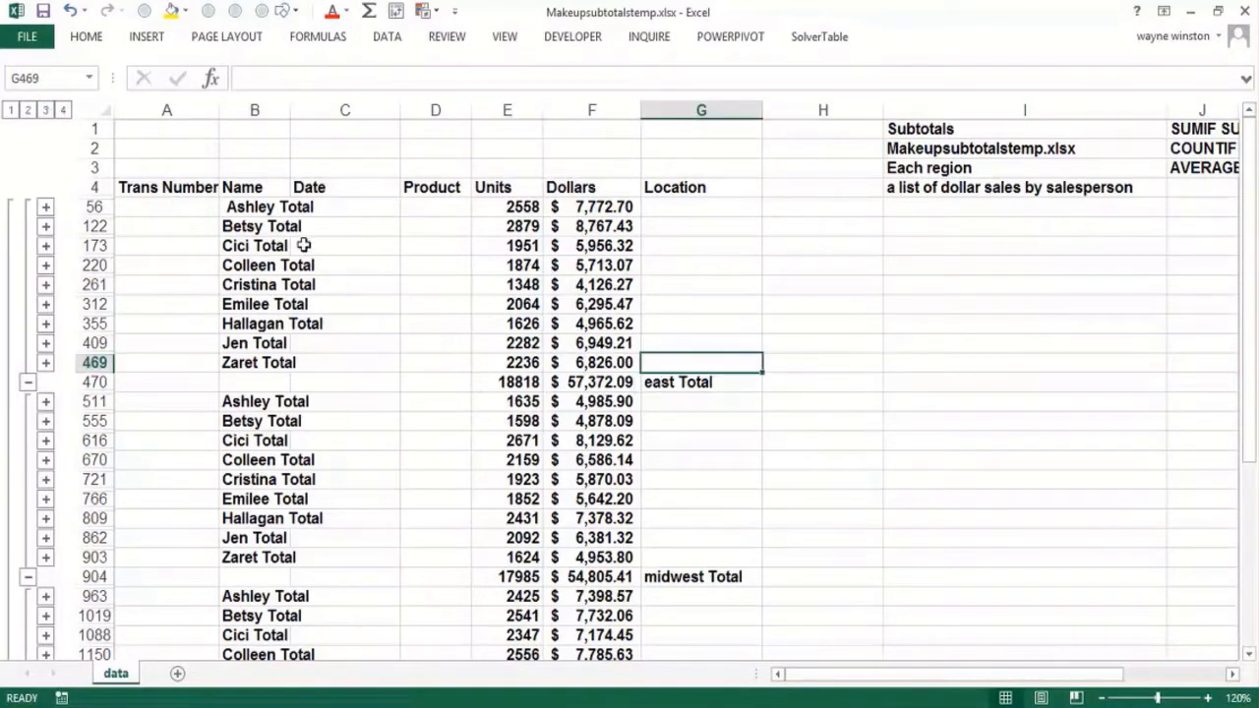
click(274, 212)
click(669, 386)
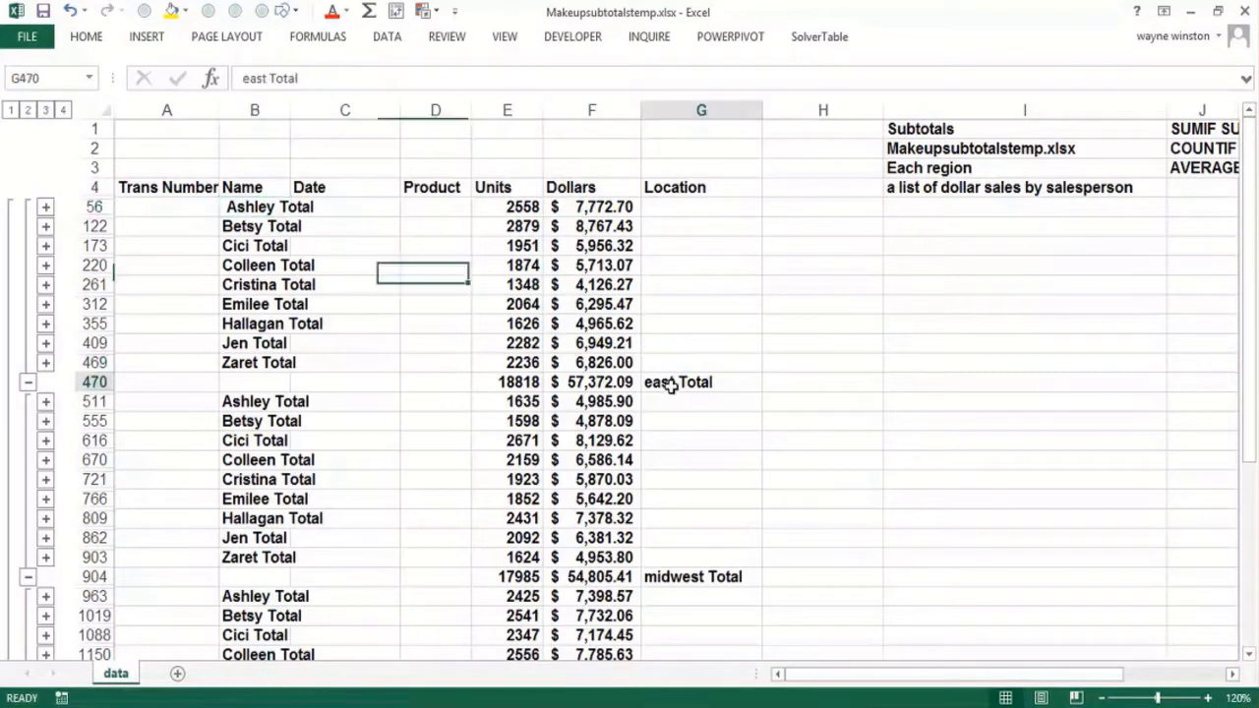
click(651, 578)
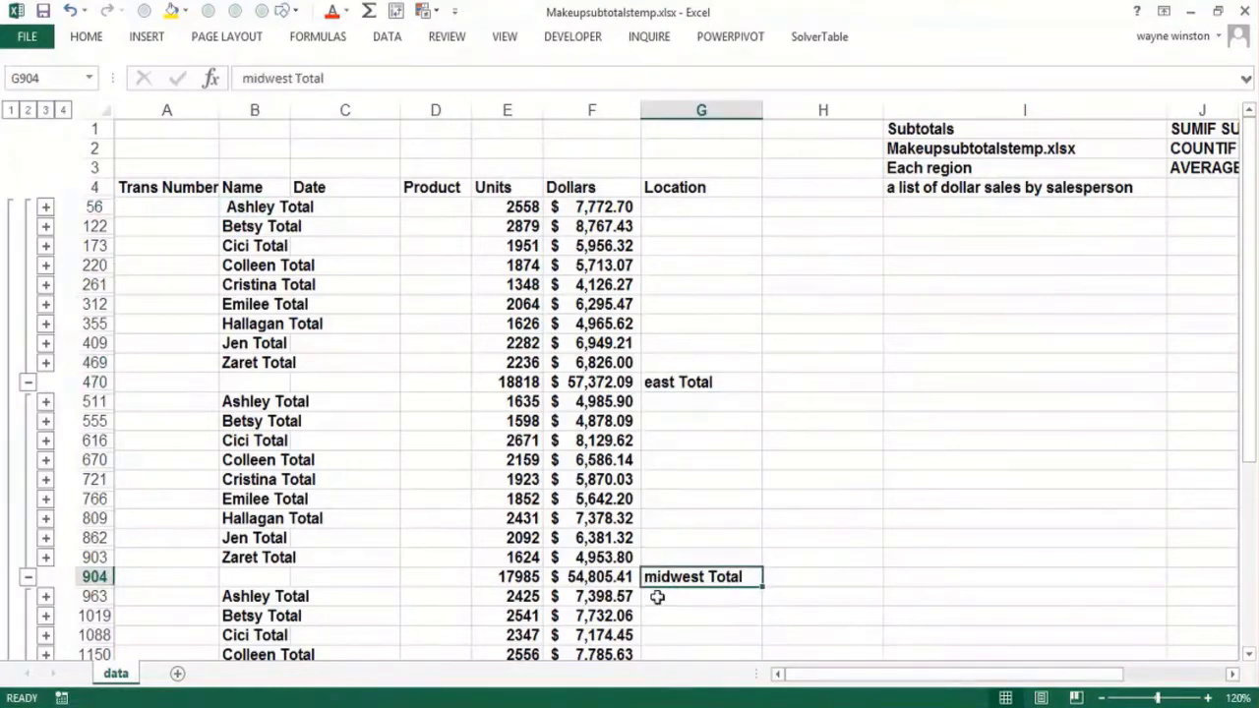
key(ctrl+Down)
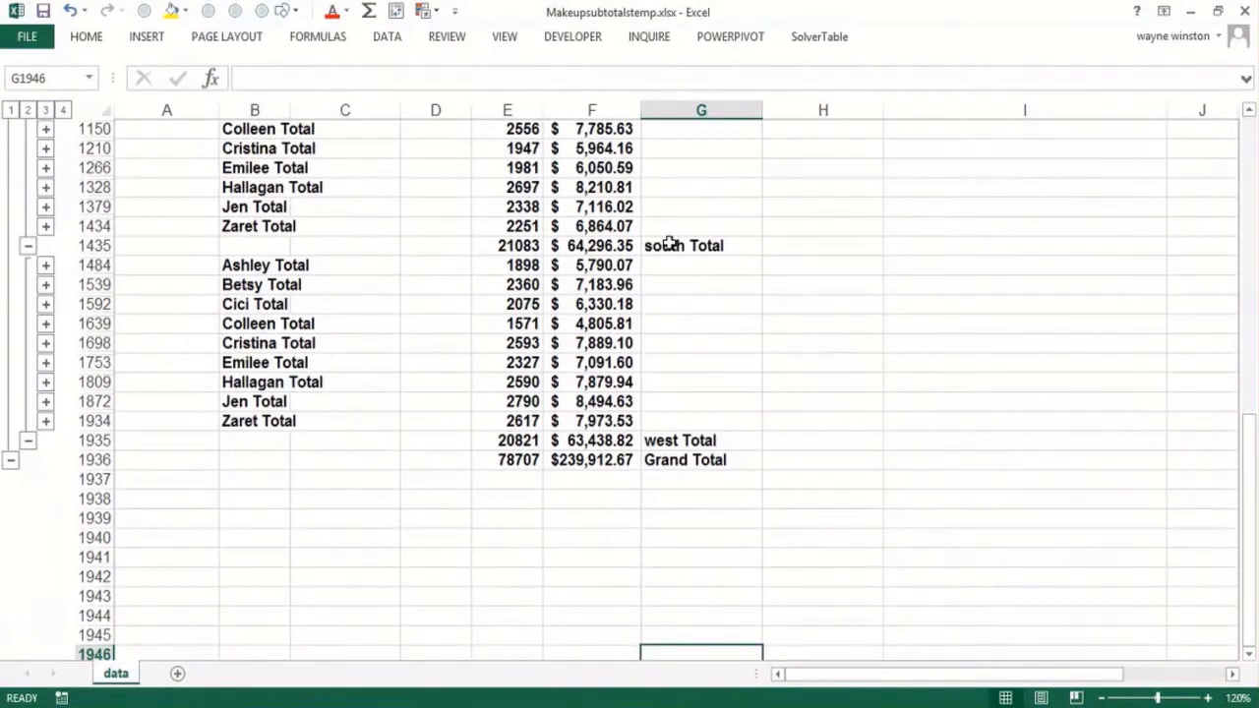
click(667, 244)
click(649, 442)
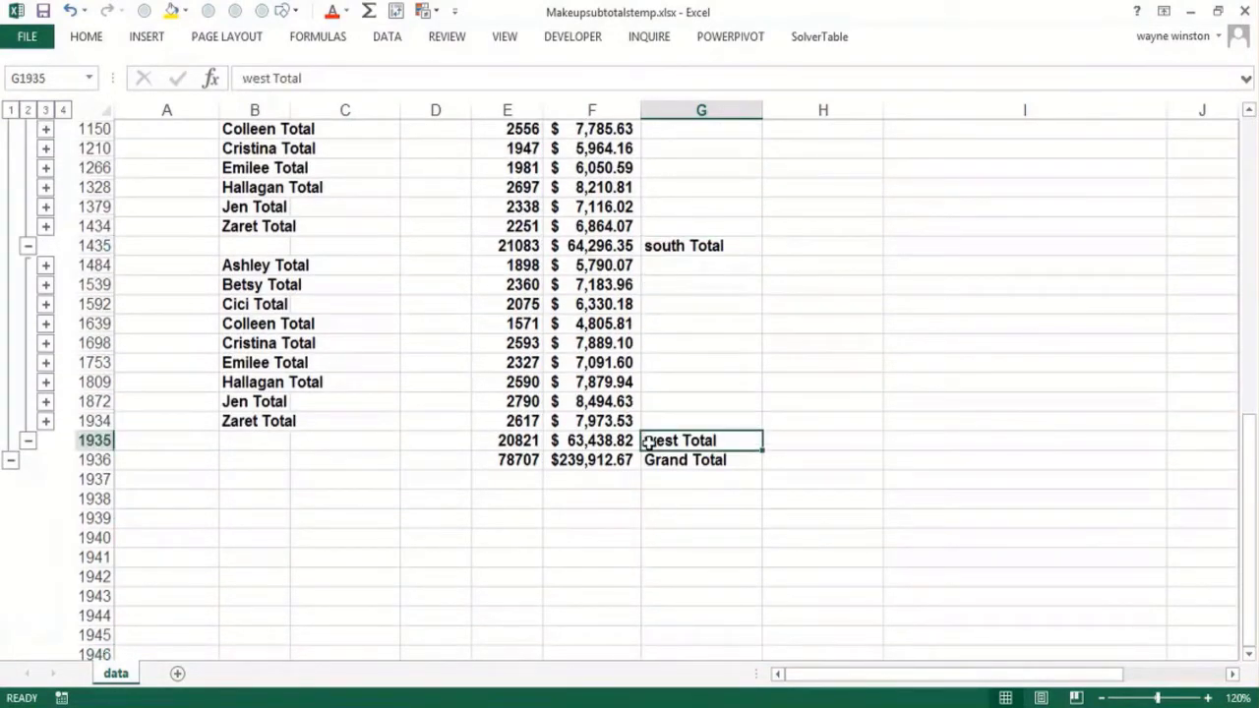
click(676, 460)
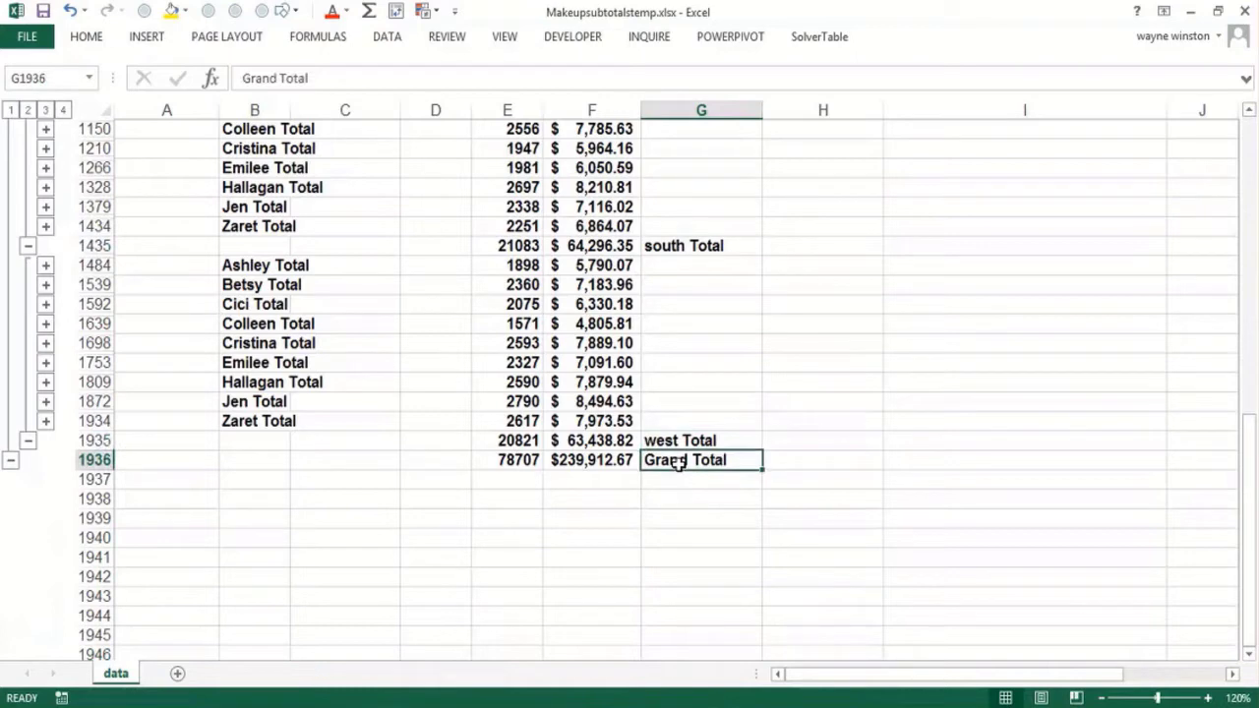
click(511, 362)
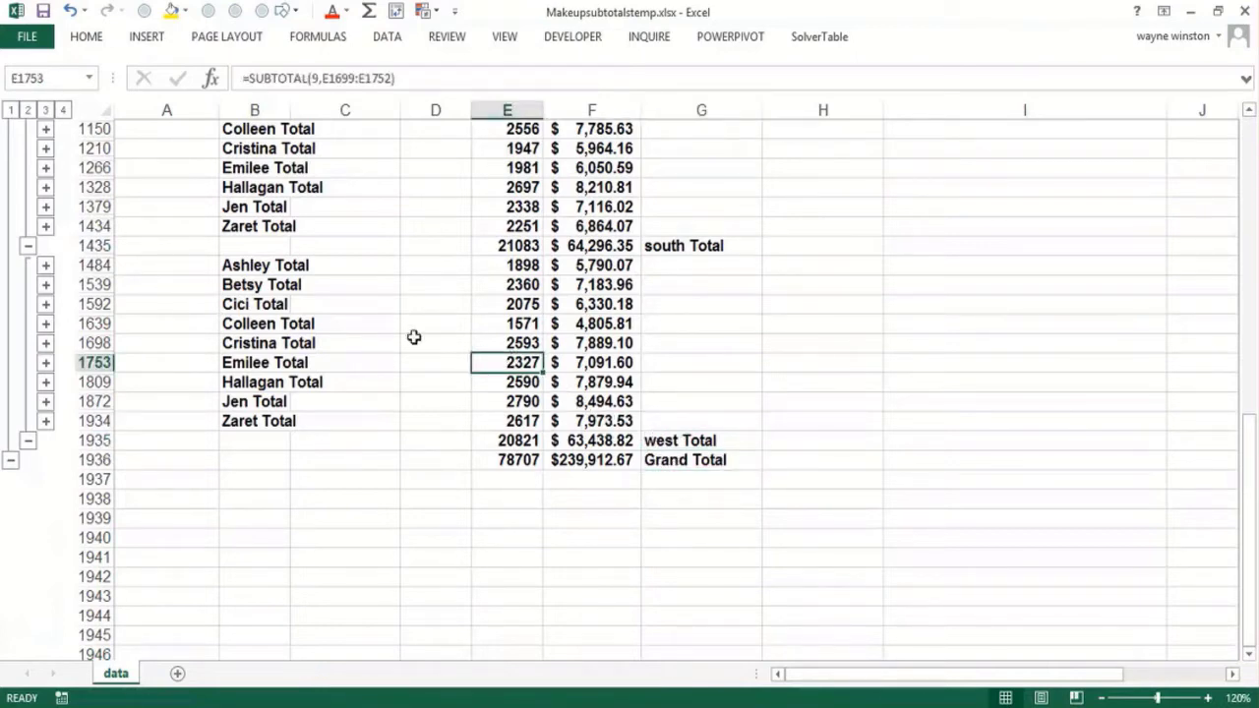
- View the outline at level 2 and at level 1, and return it to full detail on level 4
click(28, 110)
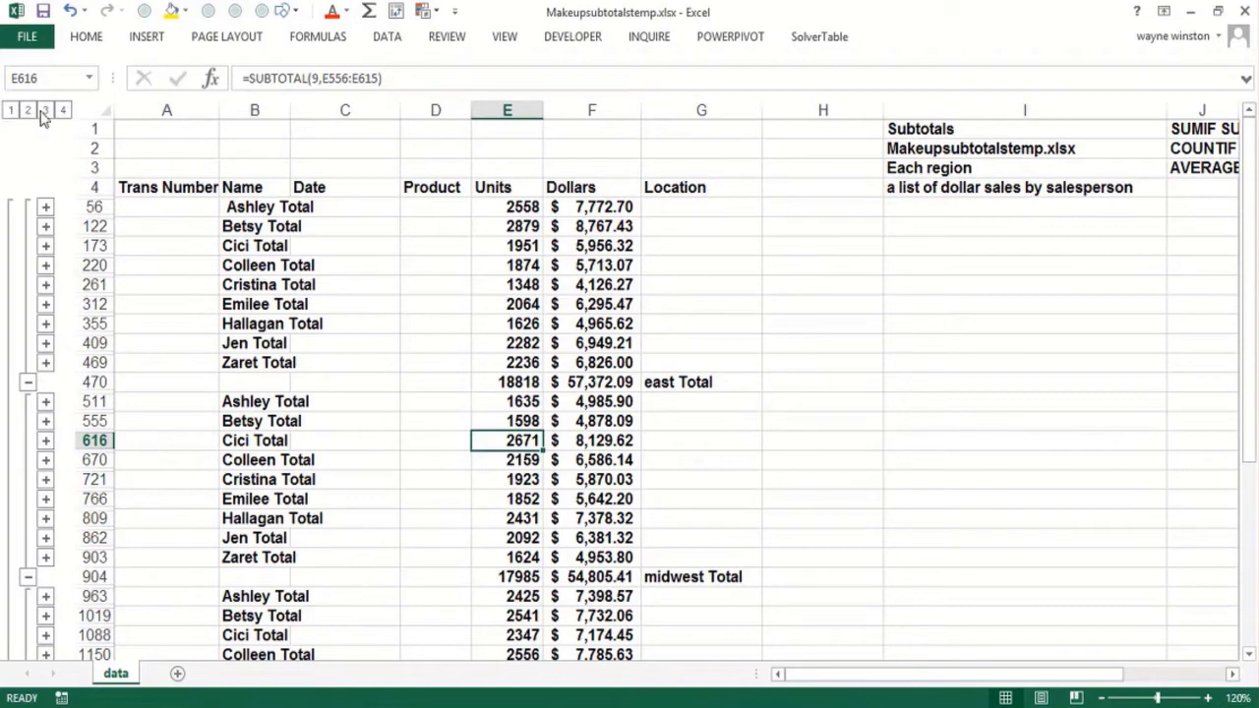
click(30, 111)
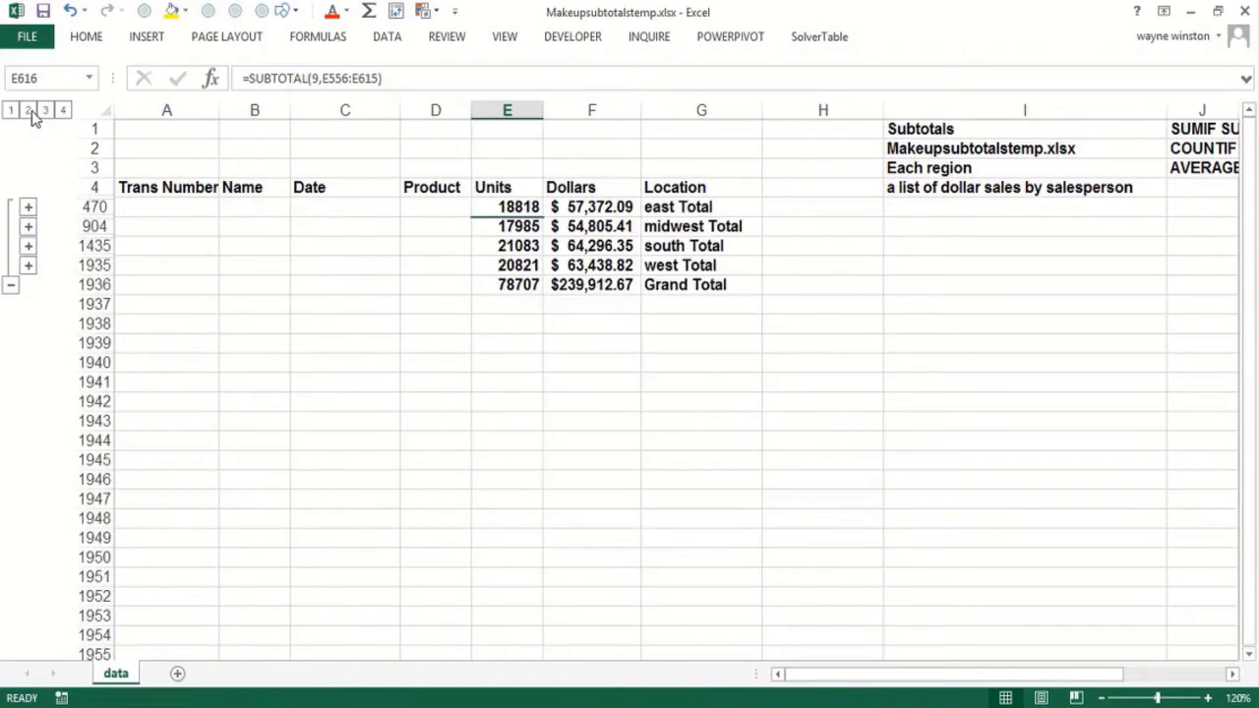
click(11, 110)
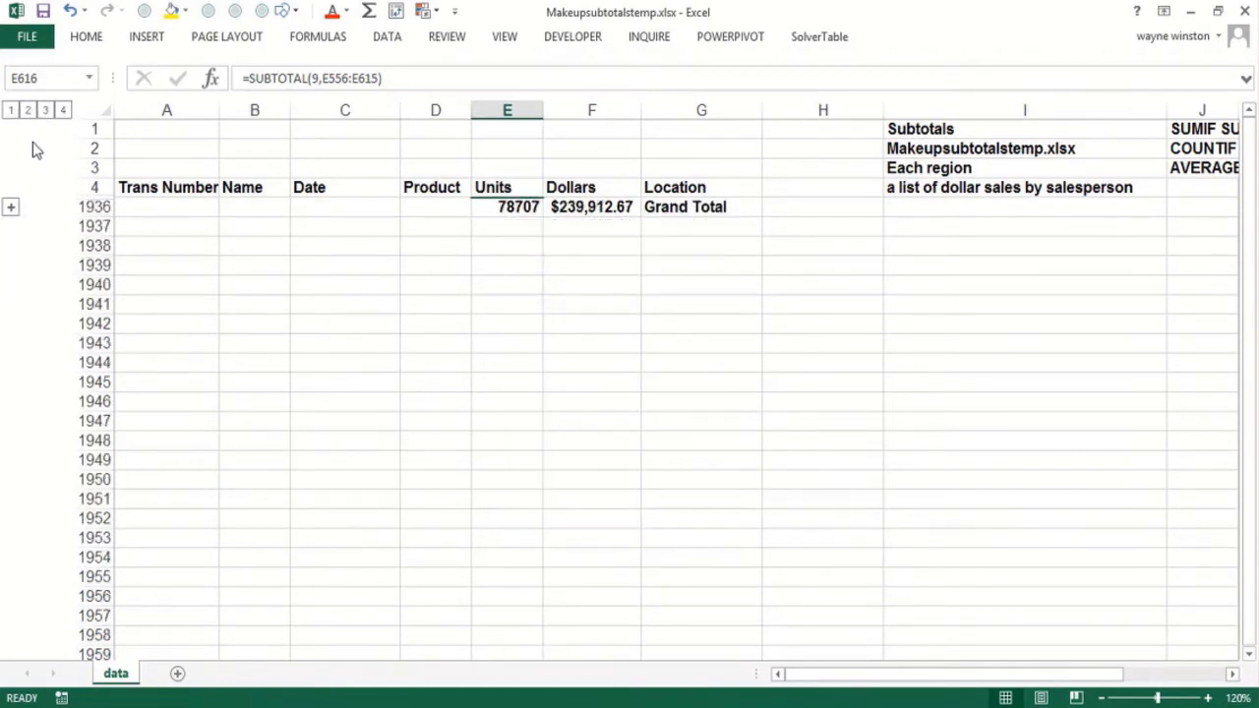
click(63, 110)
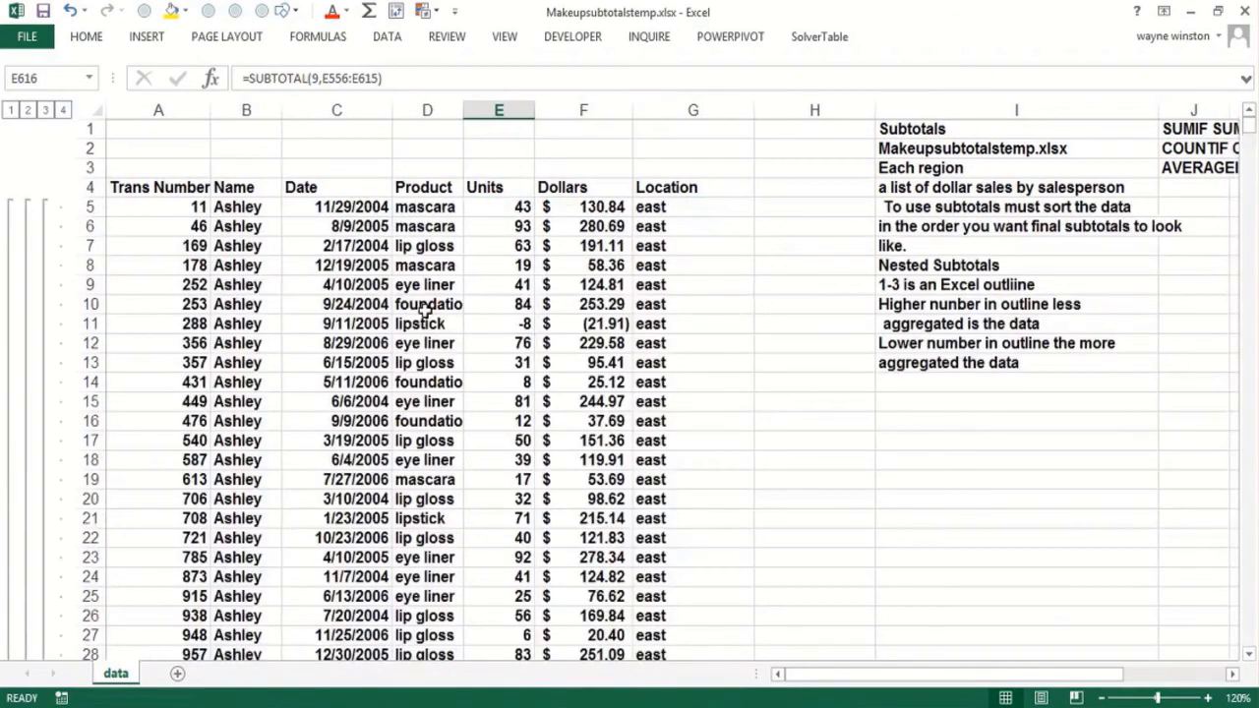
click(928, 421)
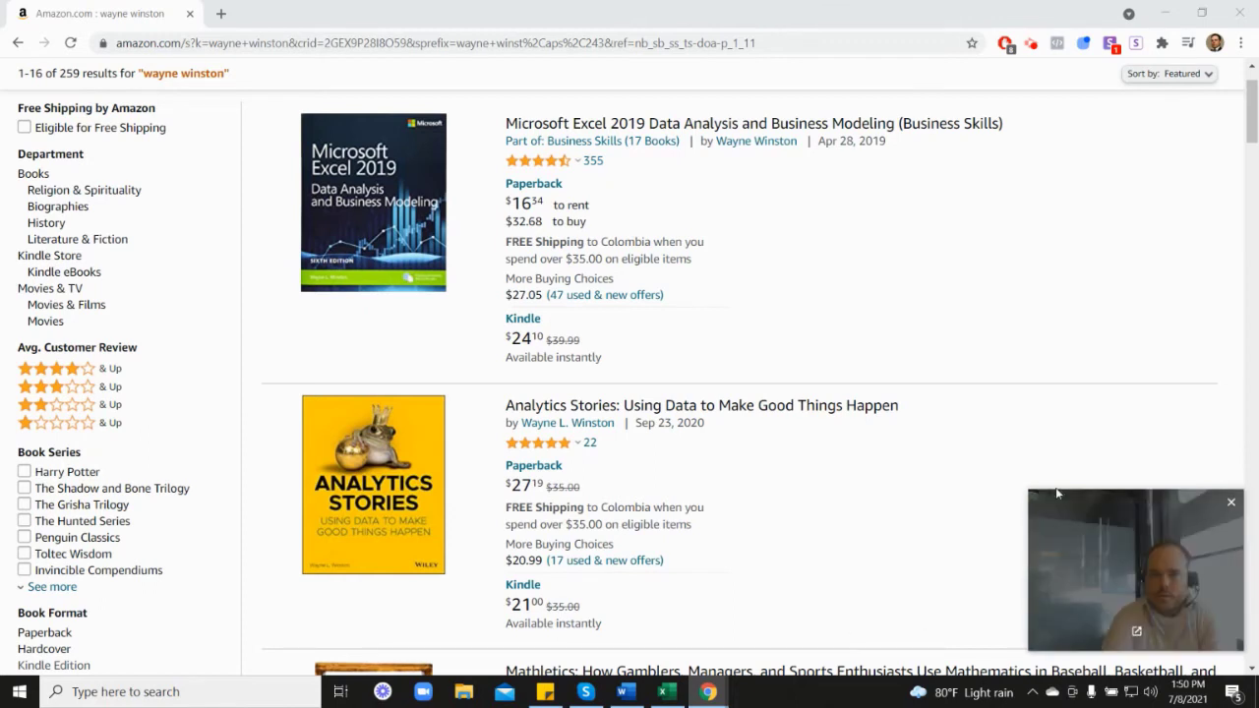
- Browse the author's books in the Amazon search results and view the customer rating breakdown of Marketing Analytics
mouse_move(538, 169)
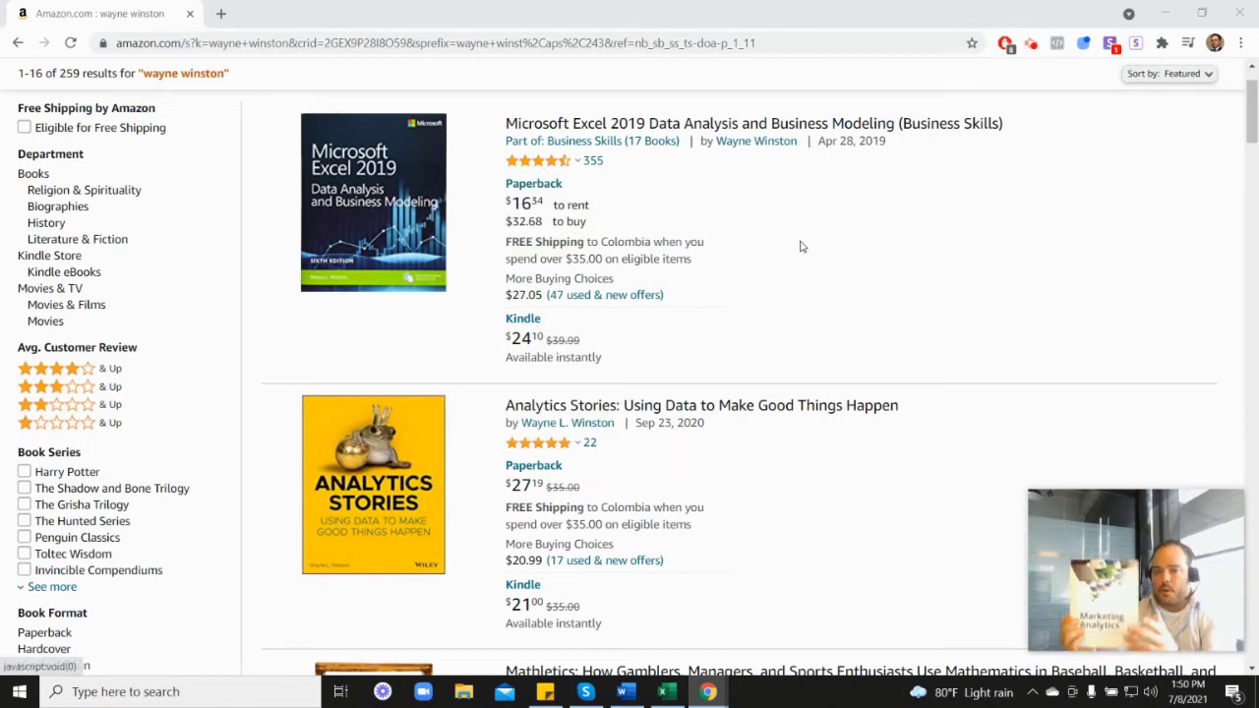
scroll(1109, 373, down, 6)
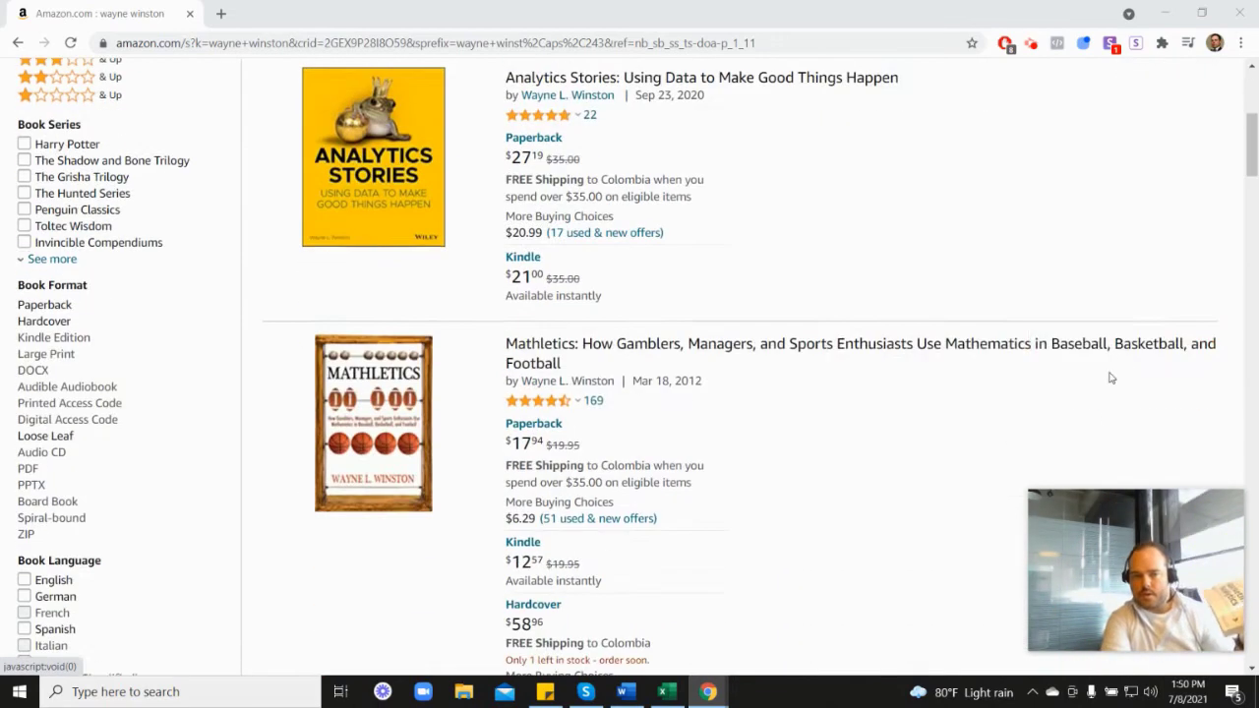
scroll(584, 477, down, 2)
mouse_move(553, 369)
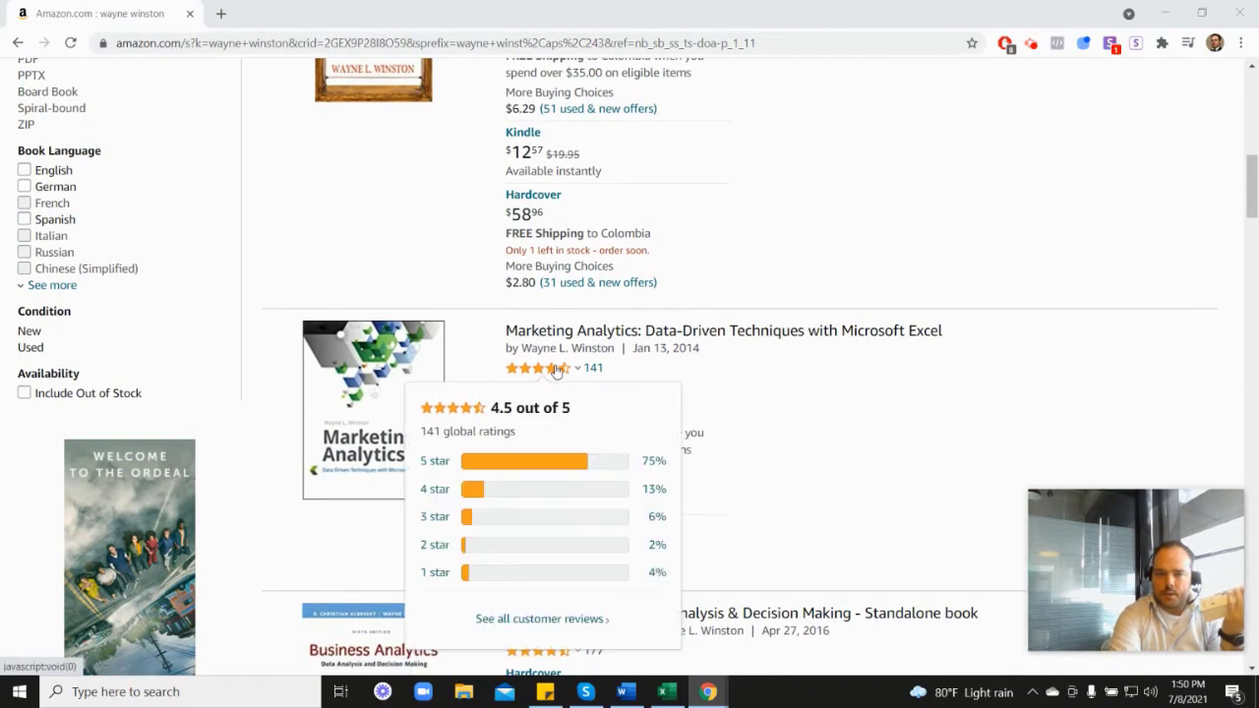
scroll(734, 372, up, 6)
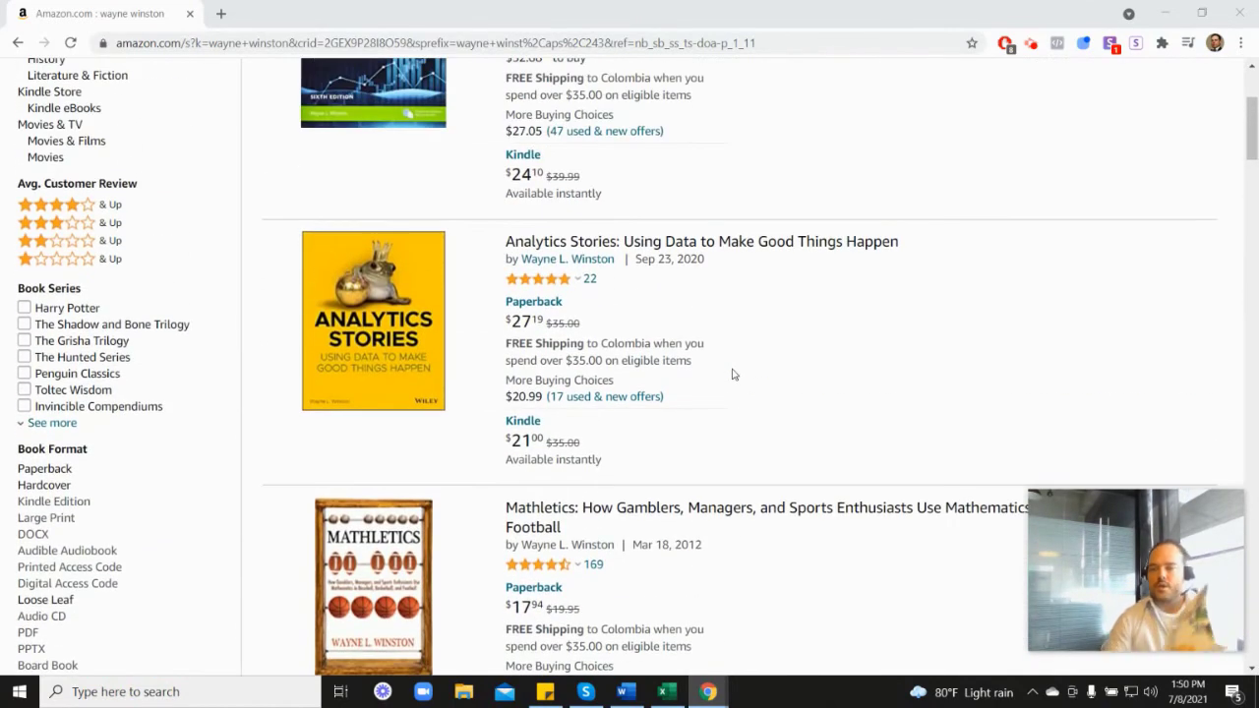